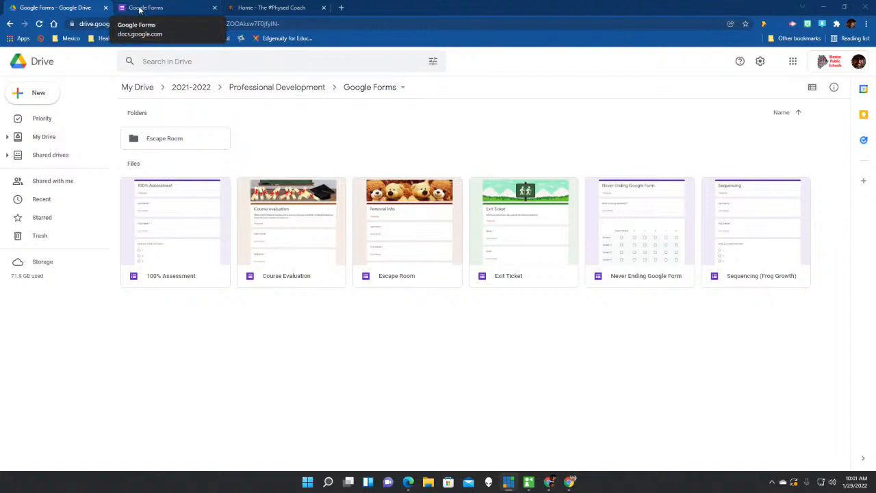
# Open the Google Forms template gallery and browse the General Education and Personal templates.
pyautogui.click(140, 9)
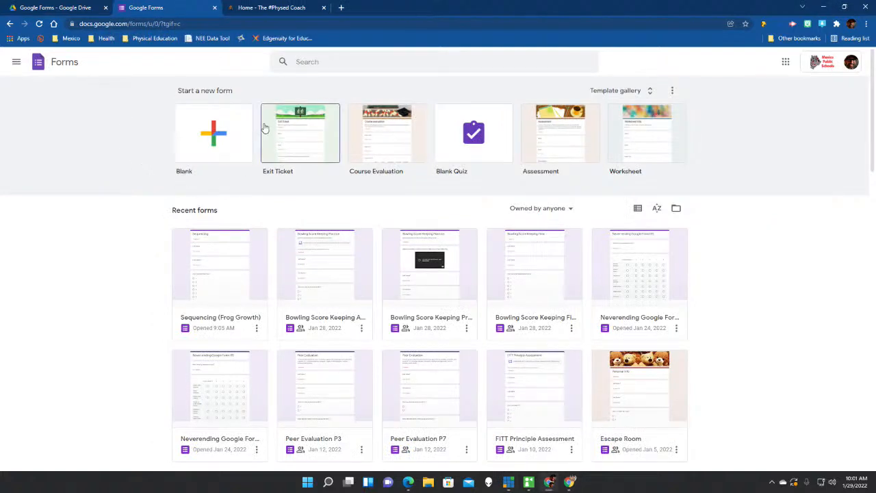
pyautogui.click(647, 91)
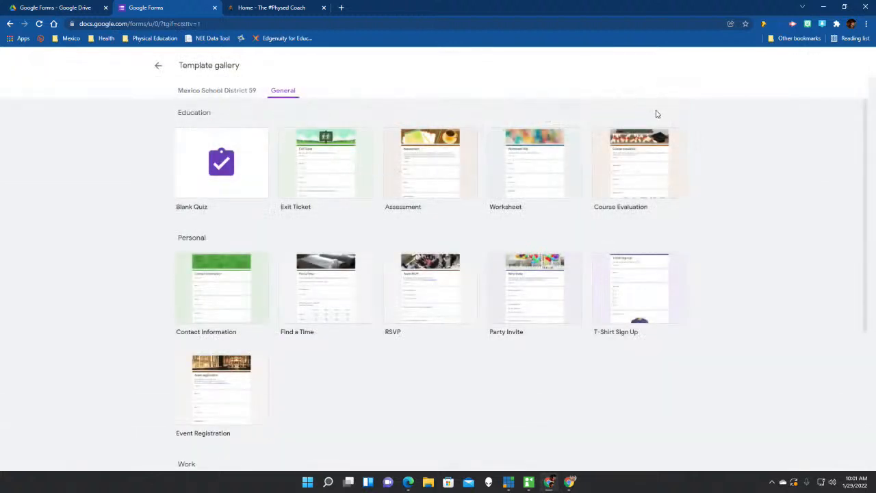
pyautogui.scroll(-2, 425, 247)
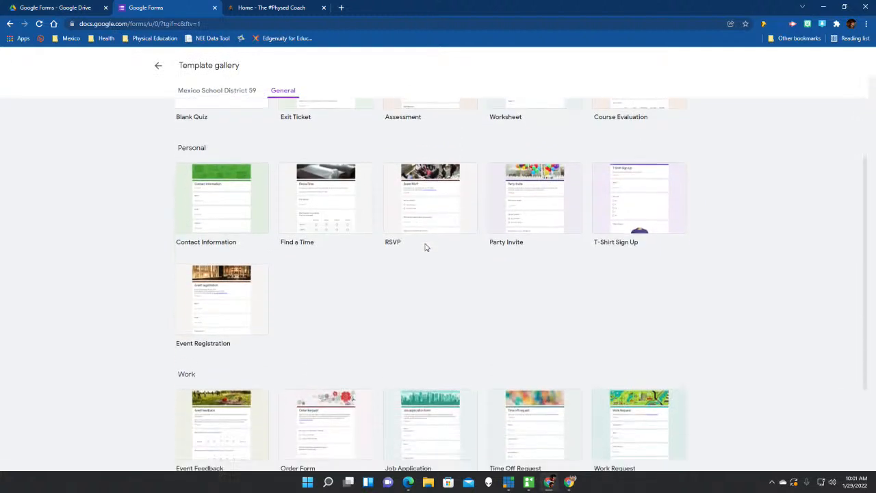
pyautogui.scroll(1, 413, 256)
pyautogui.scroll(1, 215, 223)
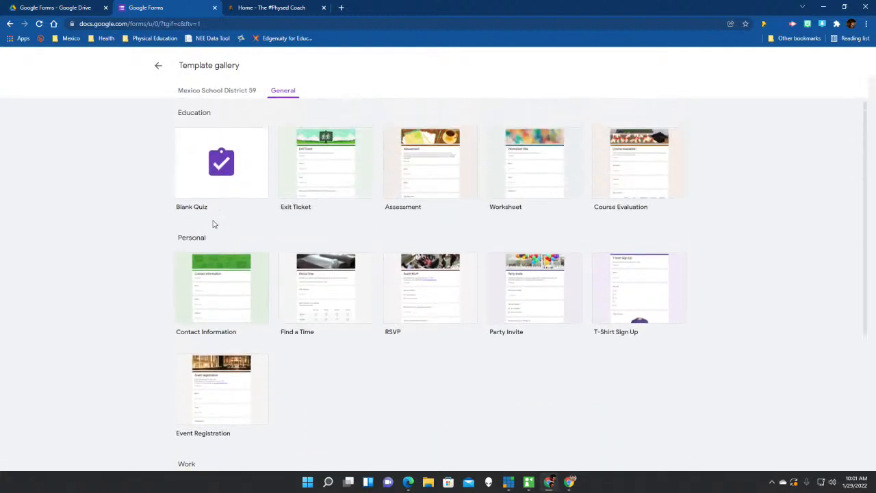
pyautogui.scroll(-2, 236, 202)
pyautogui.scroll(-1, 242, 219)
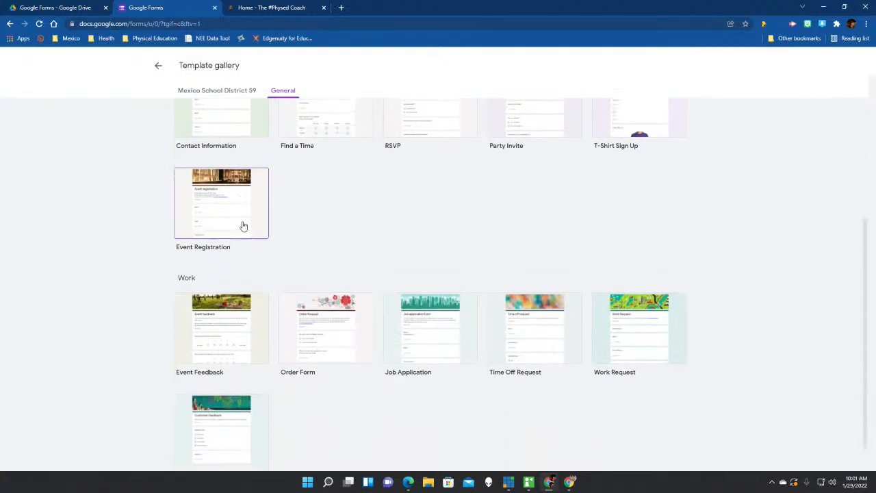
pyautogui.scroll(3, 308, 243)
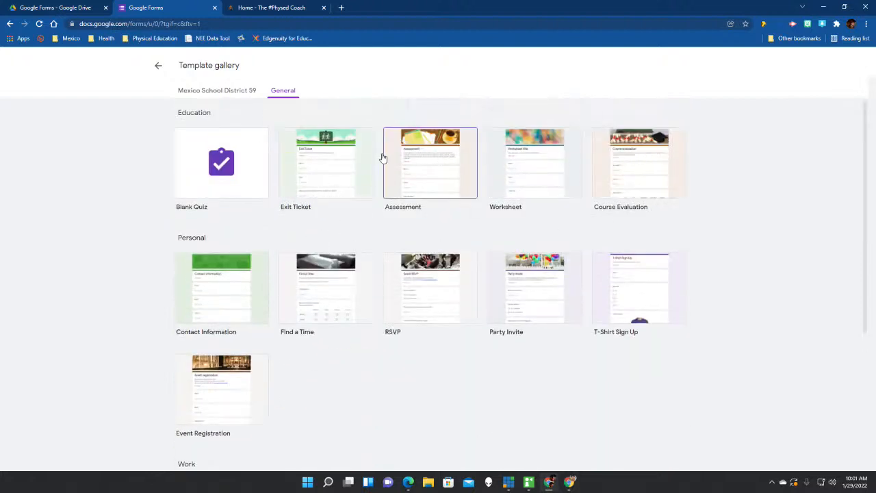
# Create a form from the Course Evaluation template and scroll through its rating-grid questions.
pyautogui.click(638, 170)
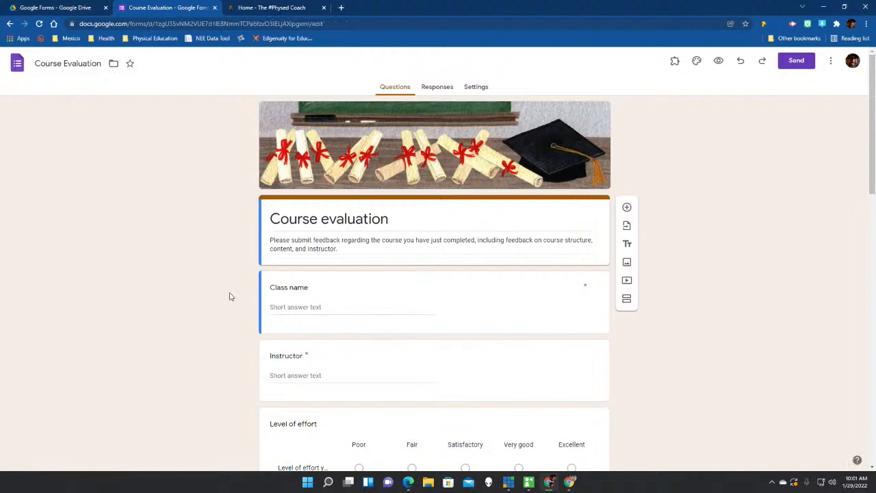
pyautogui.scroll(-3, 230, 296)
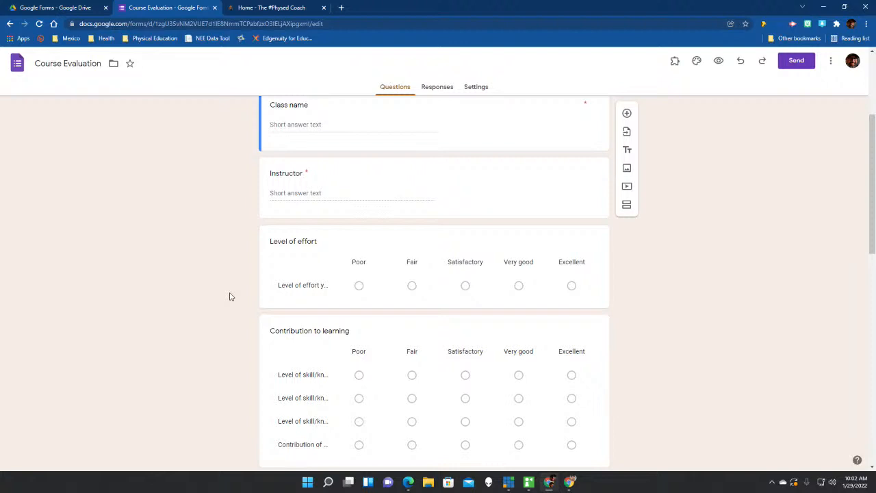
pyautogui.scroll(-2, 237, 292)
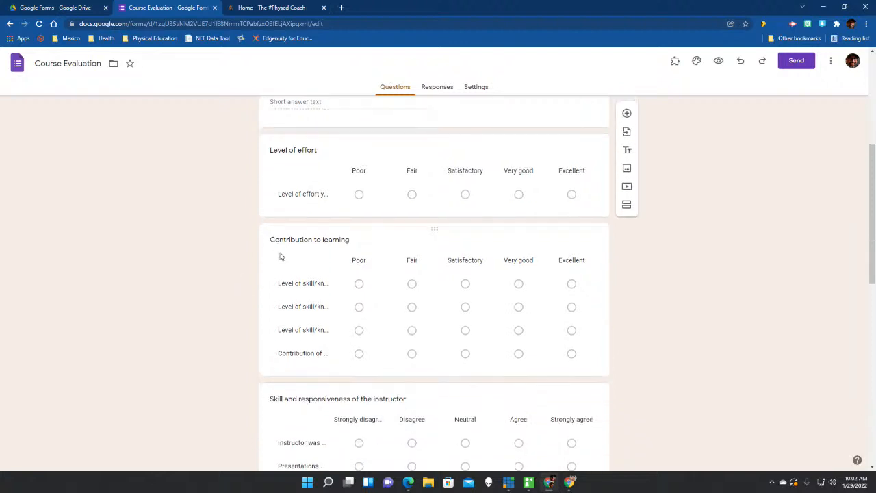
pyautogui.scroll(2, 279, 257)
pyautogui.scroll(2, 280, 256)
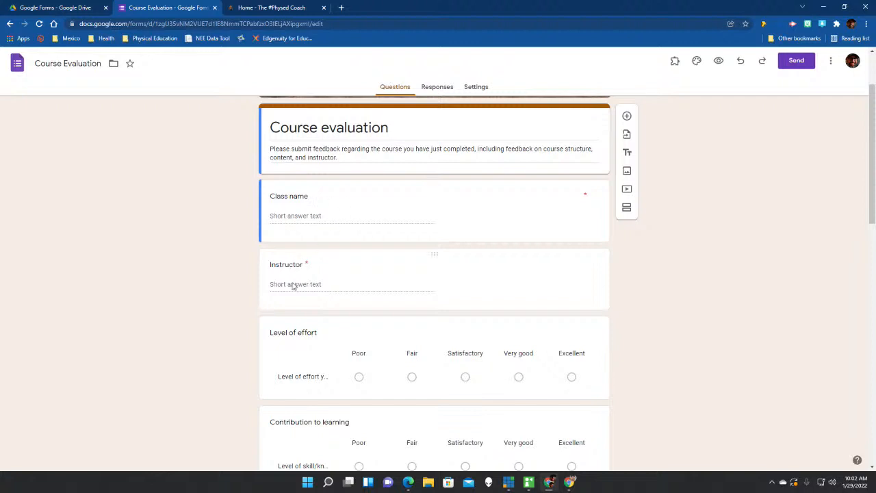
pyautogui.scroll(-2, 330, 286)
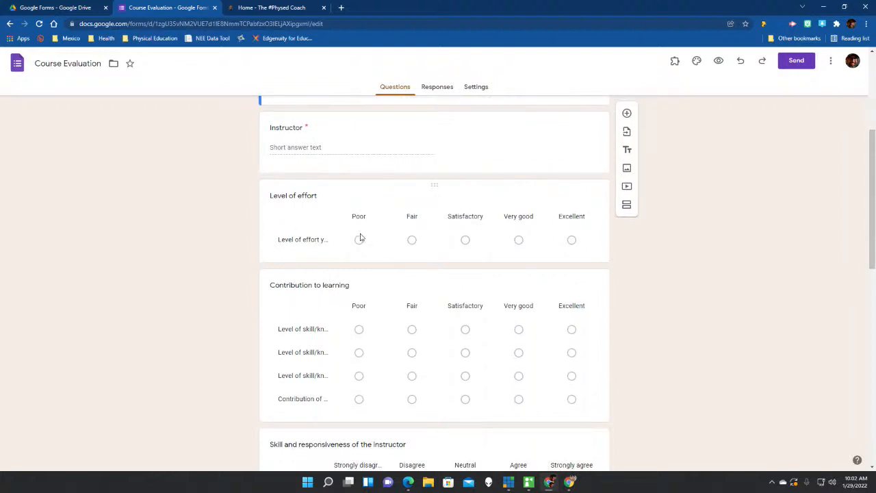
# Preview the Course Evaluation form and scroll through its grid and instructor-skill questions.
pyautogui.click(718, 60)
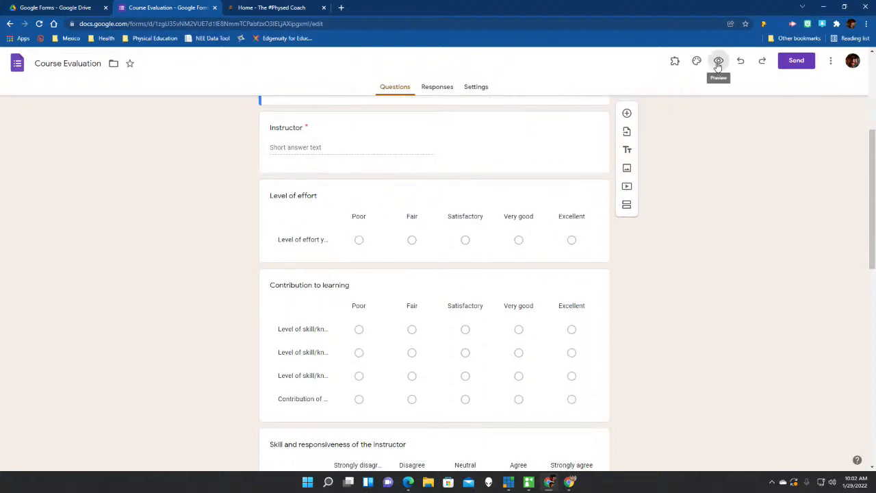
pyautogui.scroll(-2, 504, 322)
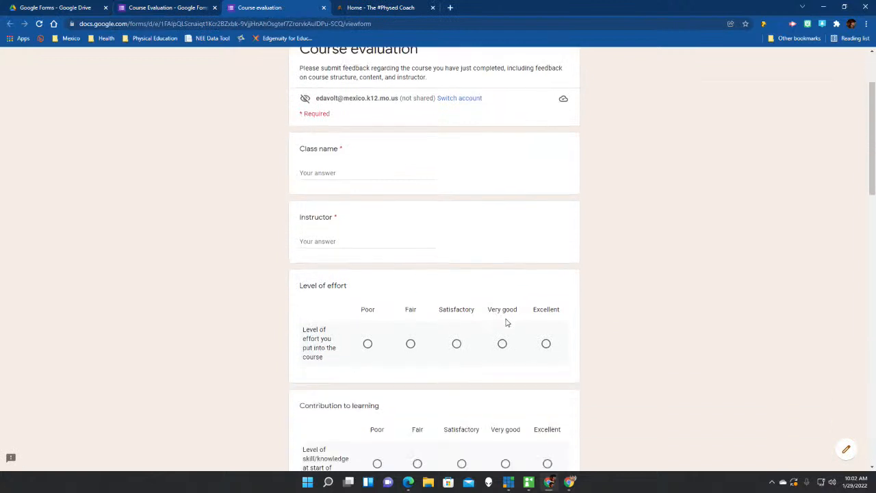
pyautogui.scroll(-2, 311, 276)
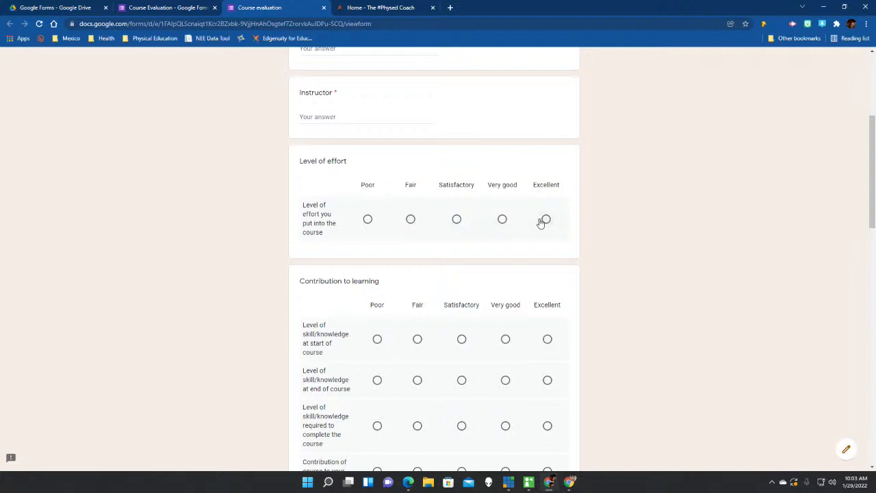
pyautogui.scroll(-1, 541, 223)
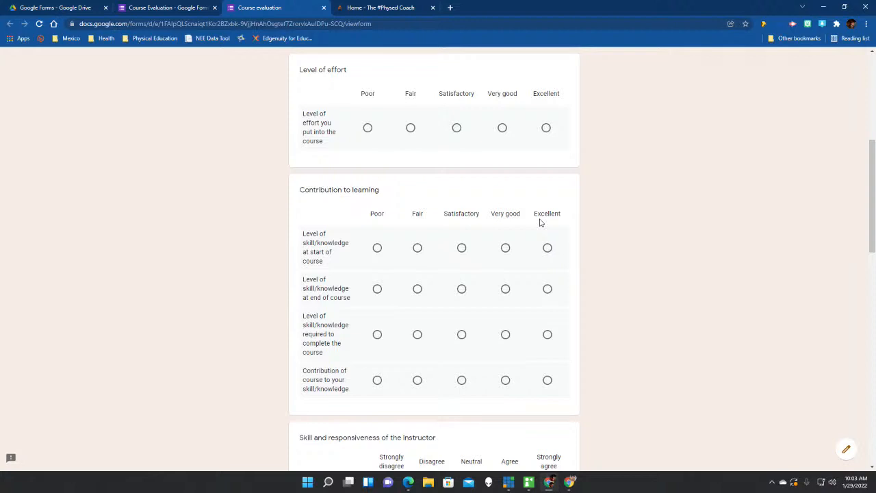
pyautogui.scroll(-2, 539, 222)
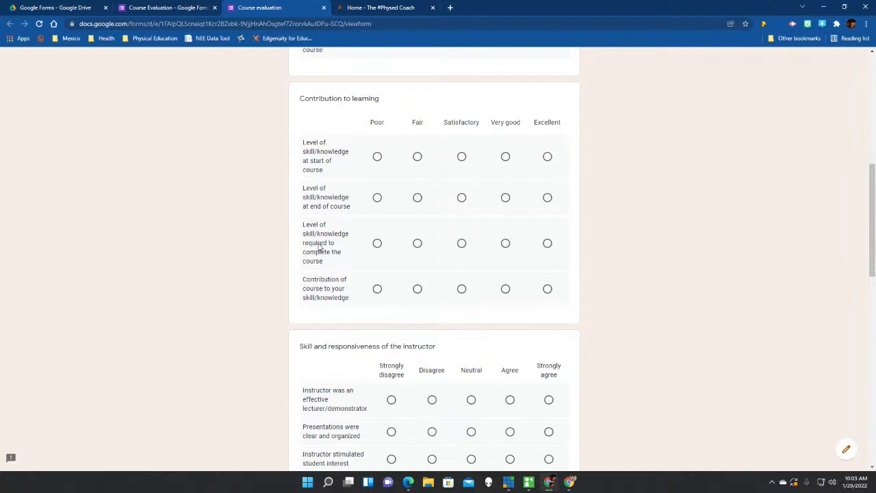
pyautogui.scroll(-3, 319, 247)
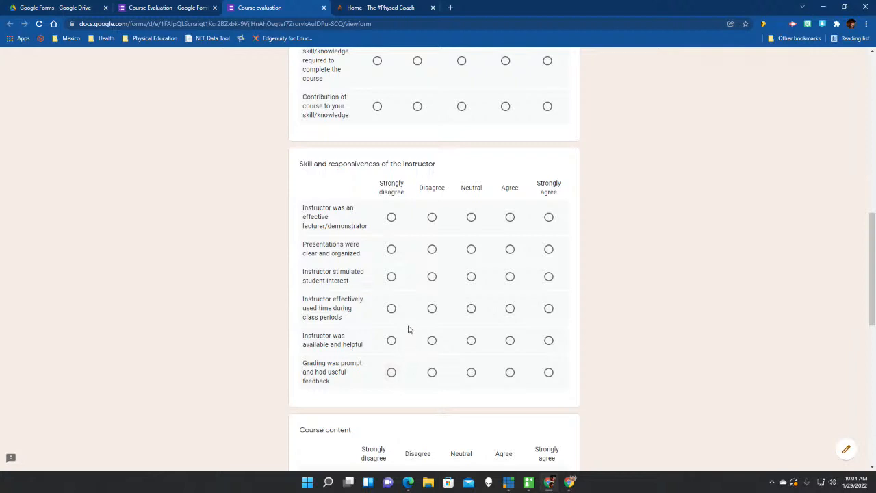
pyautogui.scroll(-3, 473, 259)
pyautogui.scroll(2, 476, 257)
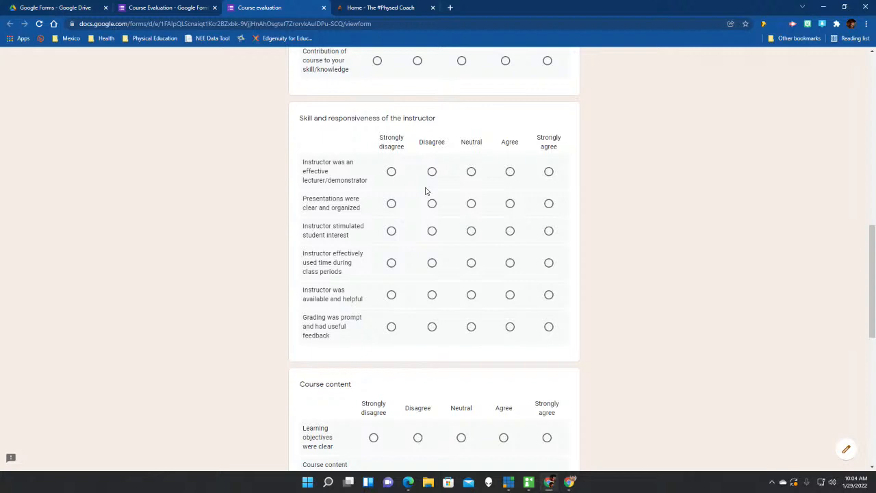
pyautogui.scroll(-5, 426, 192)
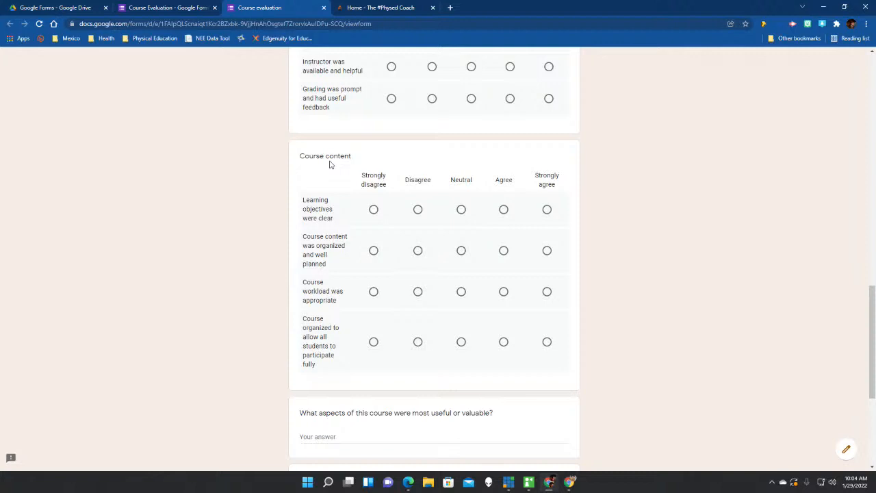
pyautogui.scroll(3, 329, 164)
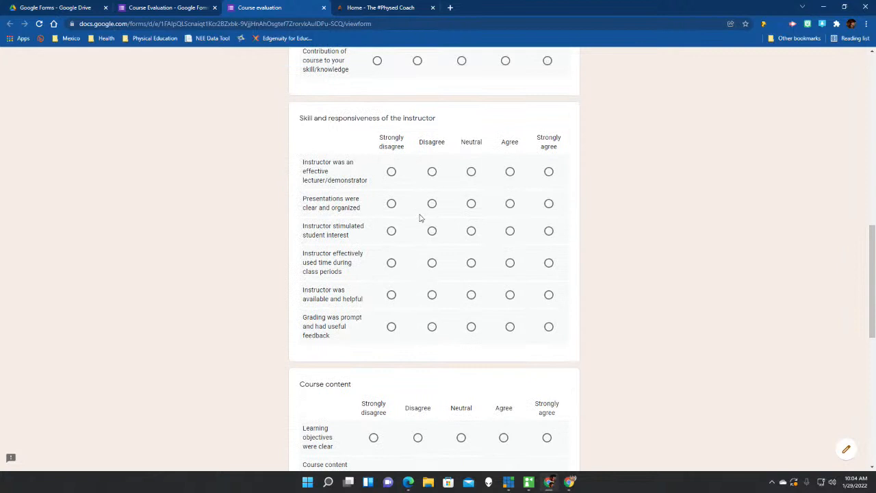
pyautogui.scroll(-4, 421, 217)
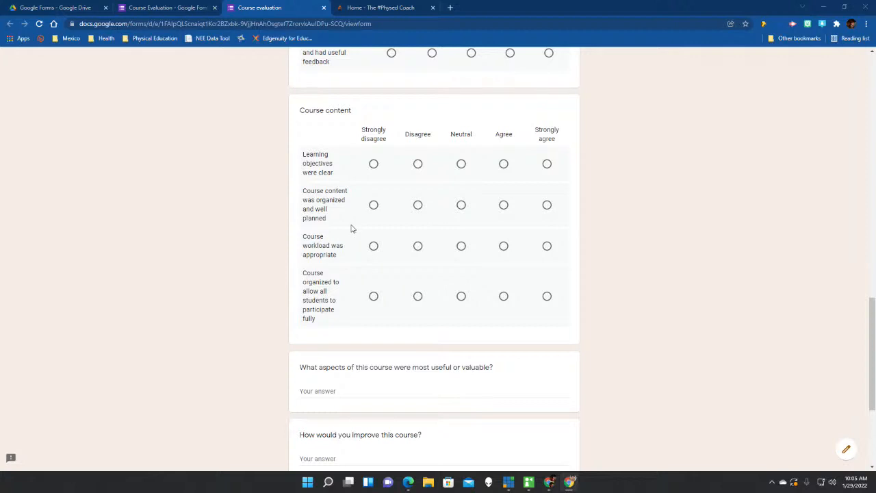
pyautogui.scroll(-3, 352, 228)
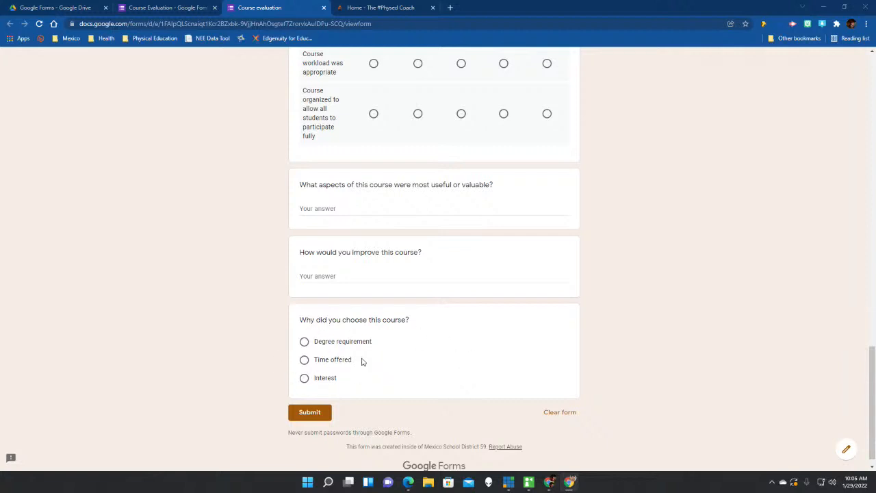
pyautogui.scroll(6, 387, 355)
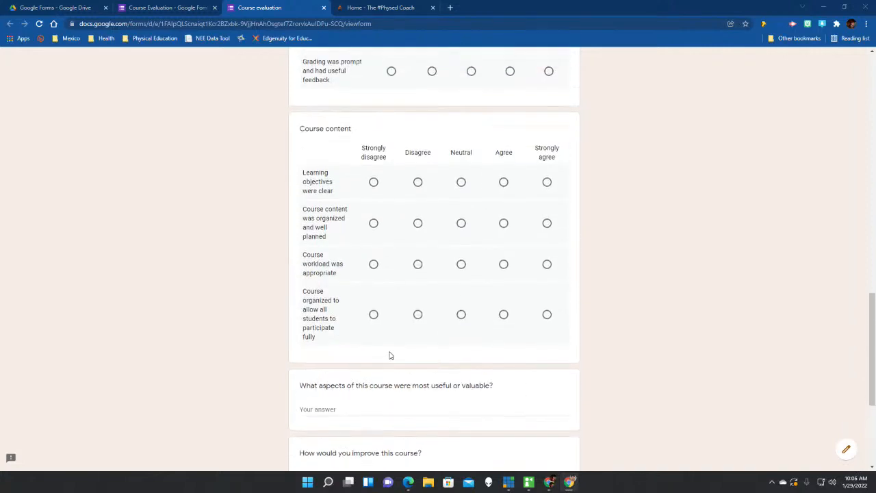
pyautogui.scroll(10, 389, 356)
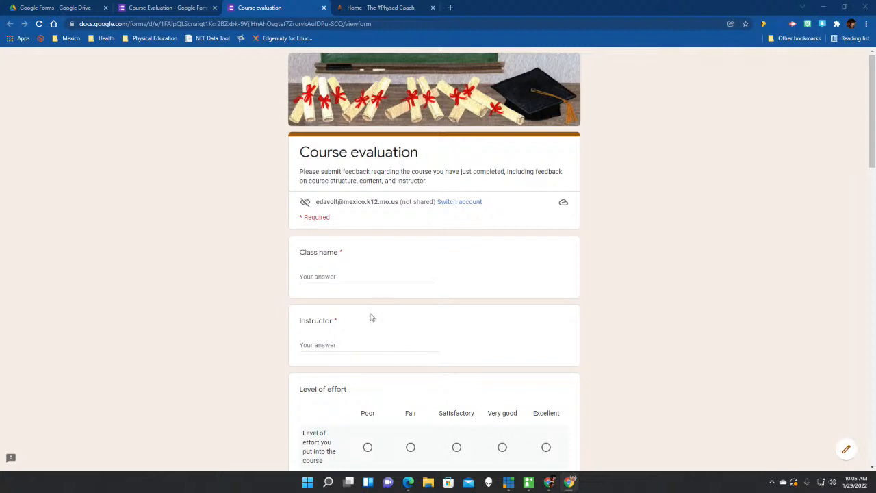
# Close the Course Evaluation preview and editor tabs and return to the Drive Google Forms folder.
pyautogui.click(324, 7)
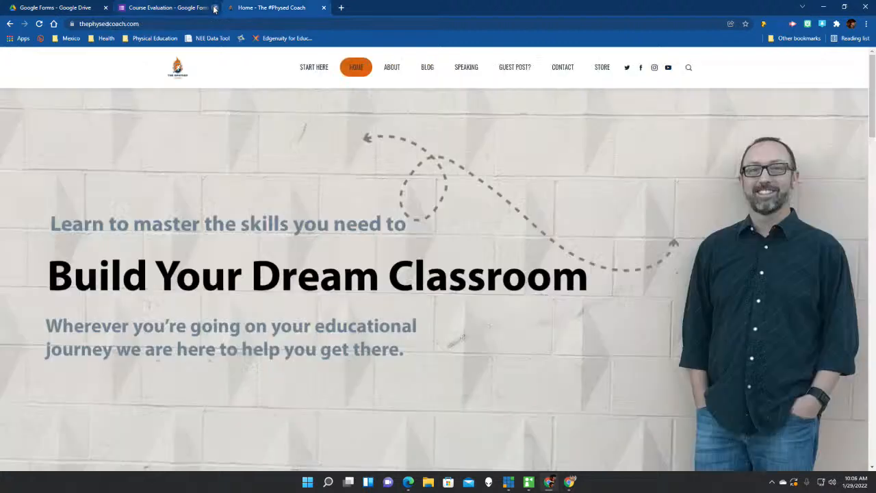
pyautogui.click(214, 7)
pyautogui.click(73, 8)
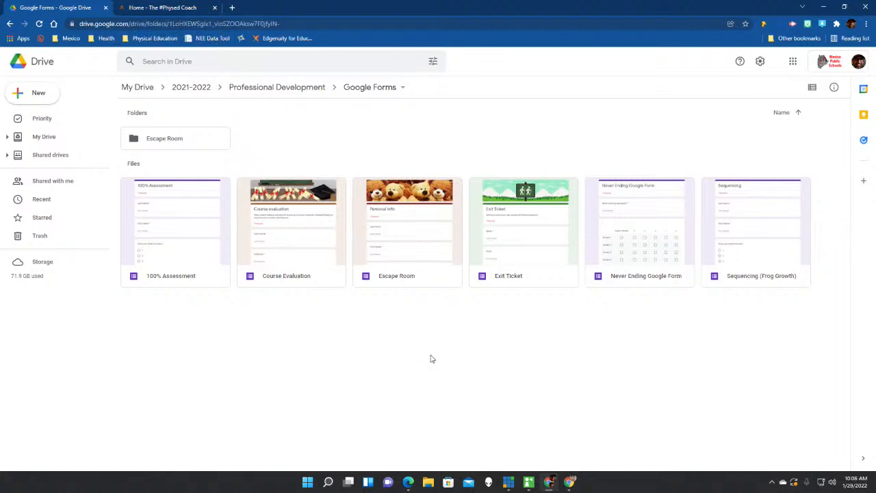
# Open the Exit Ticket form in preview and scroll down to Submit and back up.
pyautogui.doubleClick(512, 259)
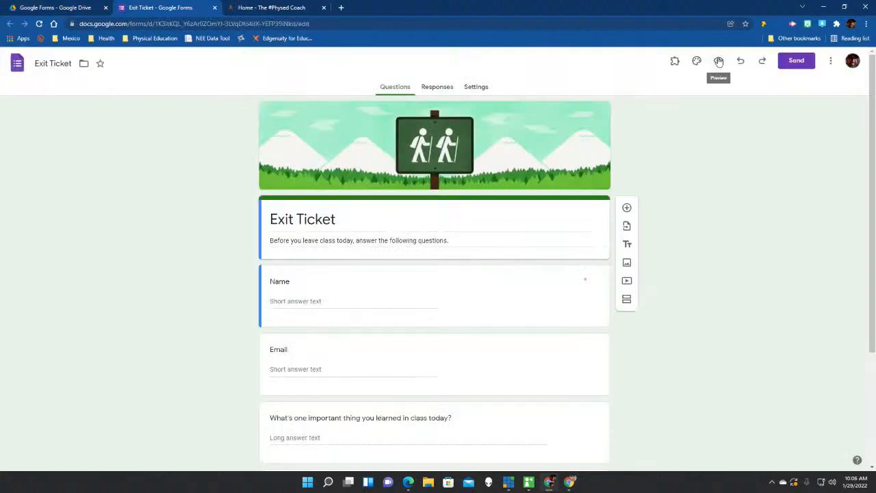
pyautogui.click(720, 61)
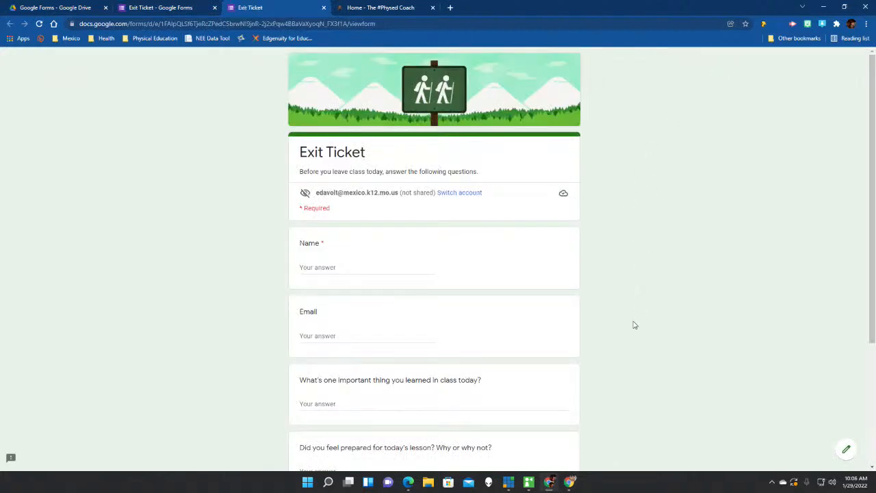
pyautogui.scroll(-2, 634, 325)
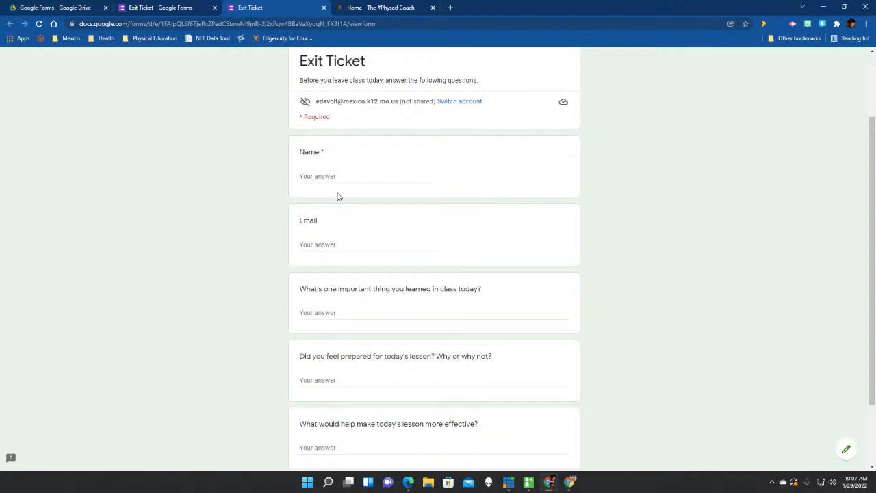
pyautogui.scroll(-2, 337, 198)
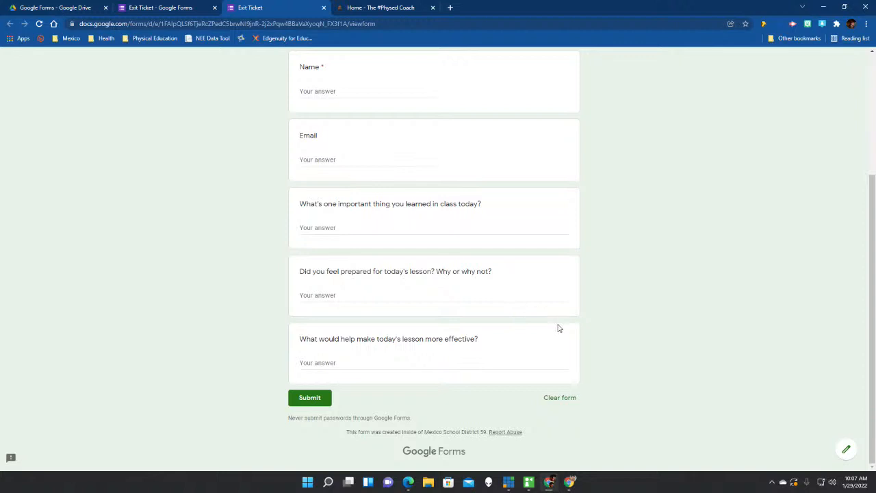
pyautogui.scroll(2, 559, 327)
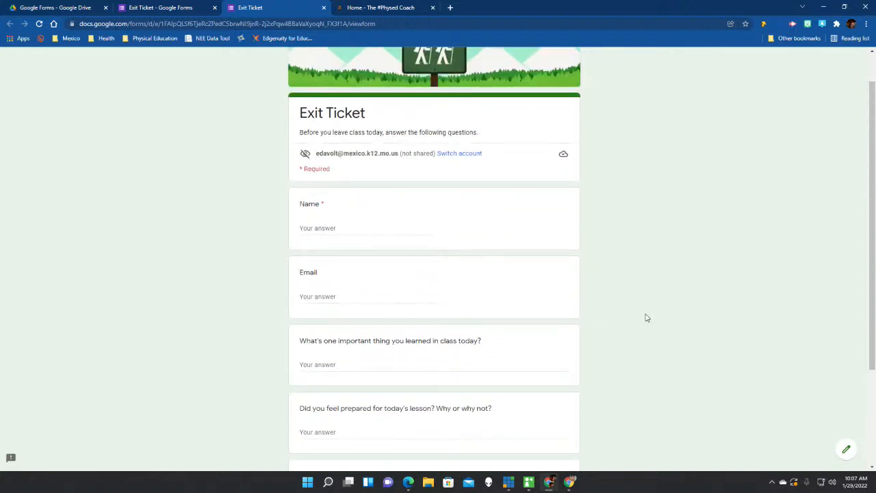
pyautogui.scroll(1, 647, 317)
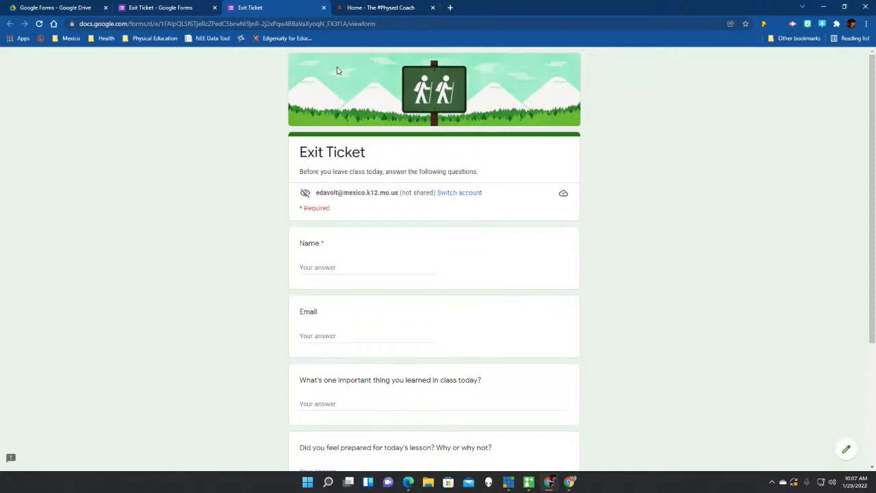
# Close both Exit Ticket tabs and select the Never Ending Google Form file in Drive.
pyautogui.click(323, 8)
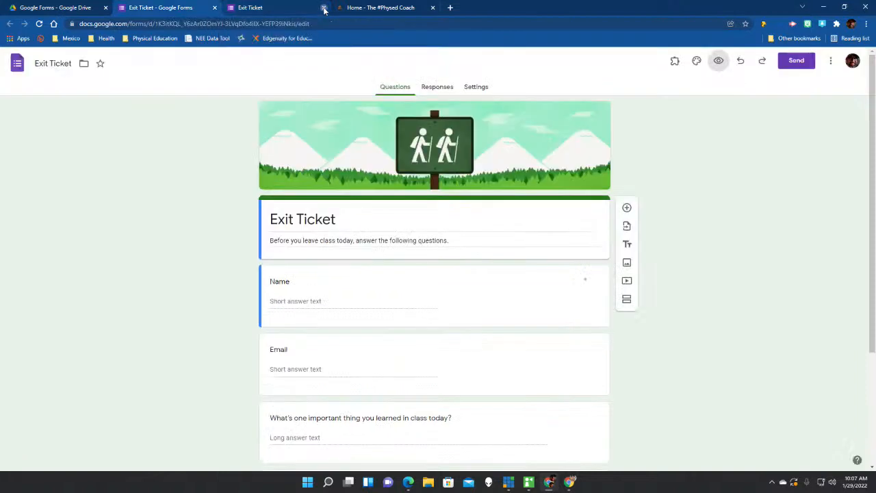
pyautogui.click(215, 7)
pyautogui.click(58, 11)
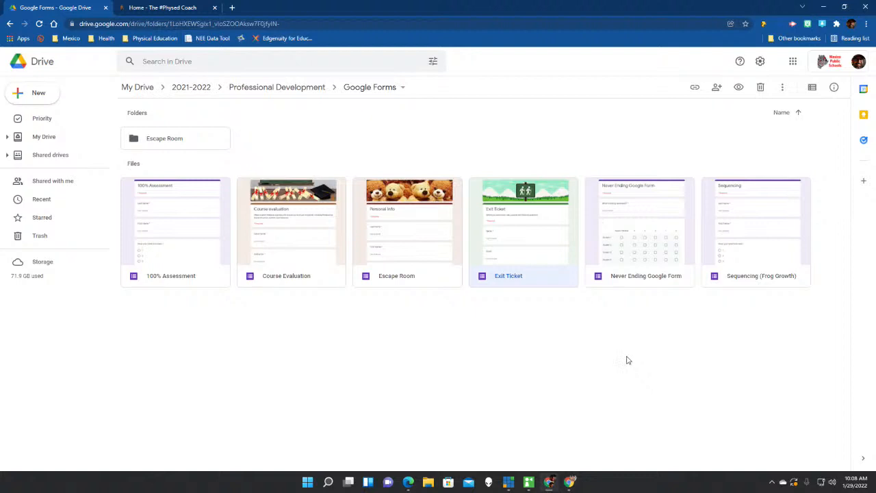
pyautogui.click(642, 256)
# Preview the Never Ending Google Form and mark Student 1 as Absent/Medical.
pyautogui.doubleClick(642, 257)
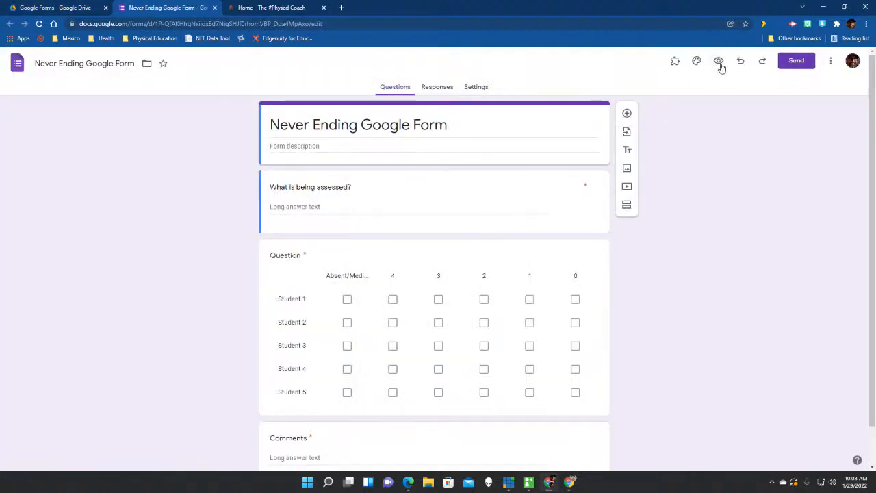
pyautogui.click(718, 61)
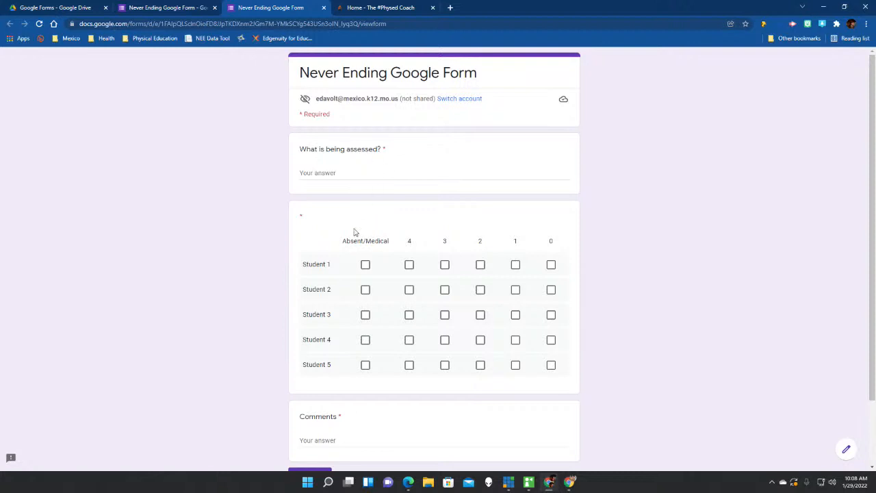
pyautogui.scroll(-2, 359, 247)
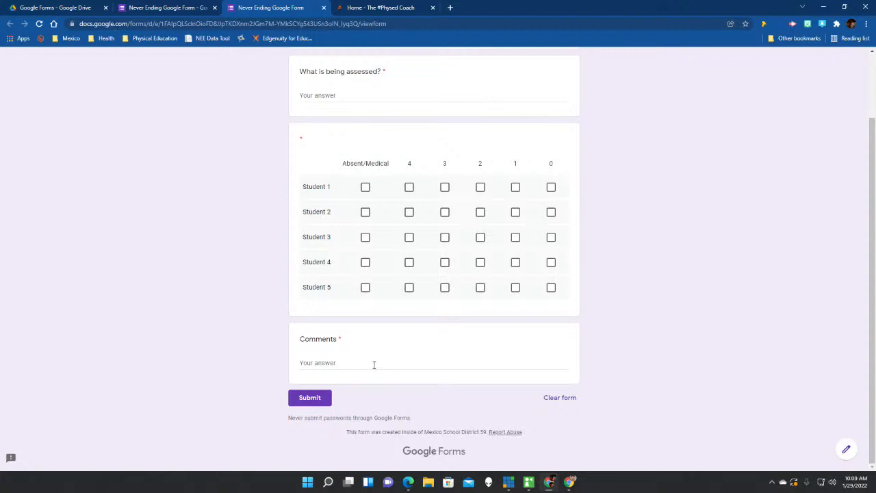
pyautogui.scroll(1, 374, 365)
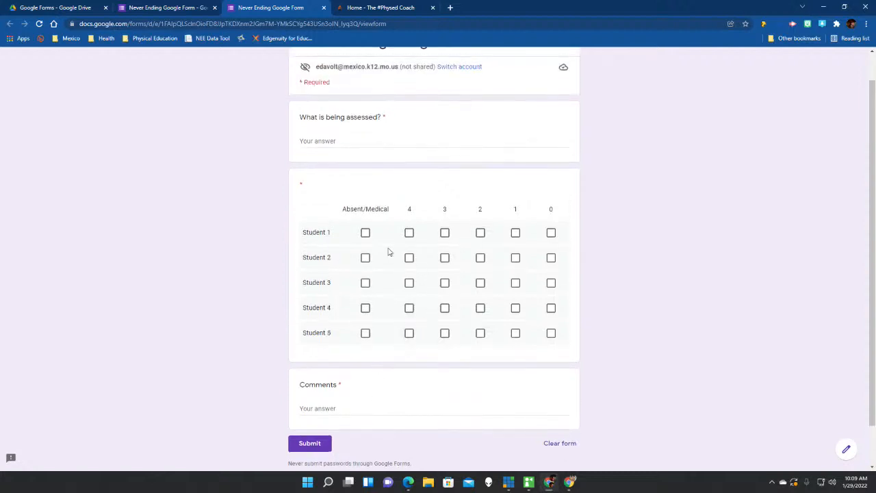
pyautogui.click(366, 234)
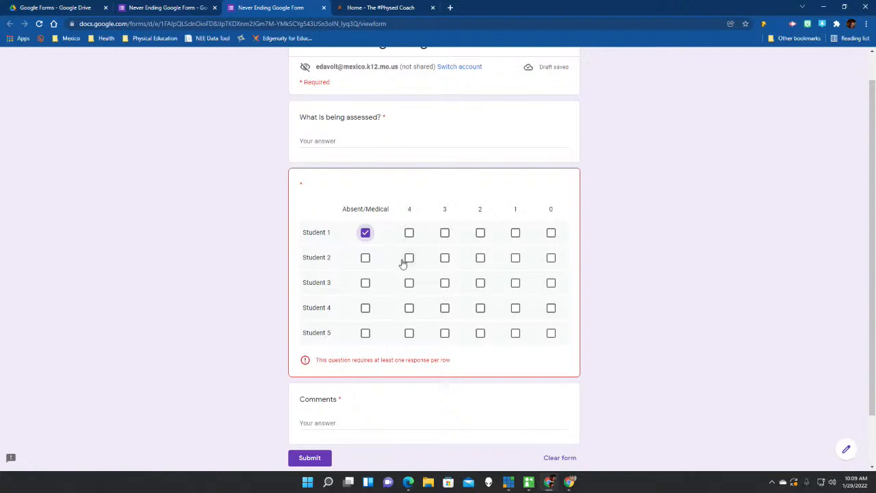
# Enter 'Pickleball Serve' and score Students 2–5 as 4, 2, 3 and 1.
pyautogui.click(337, 142)
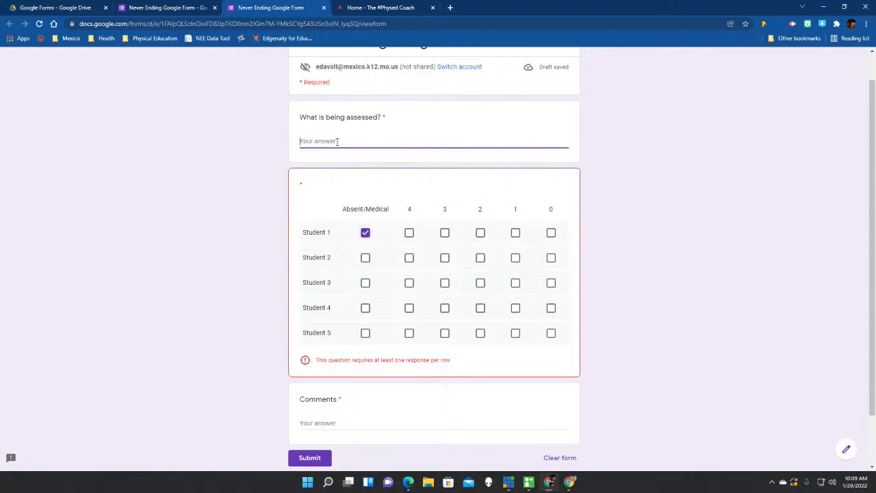
pyautogui.write('Pickleball Serve')
pyautogui.click(410, 262)
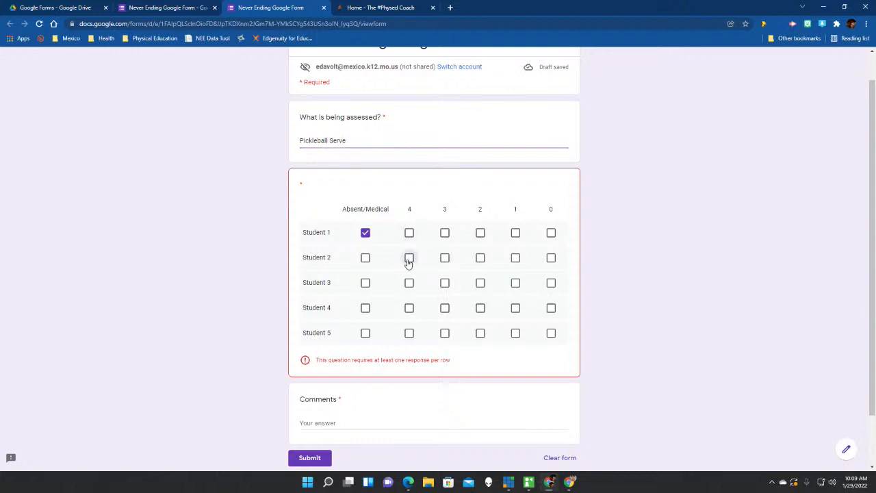
pyautogui.click(479, 284)
pyautogui.click(445, 310)
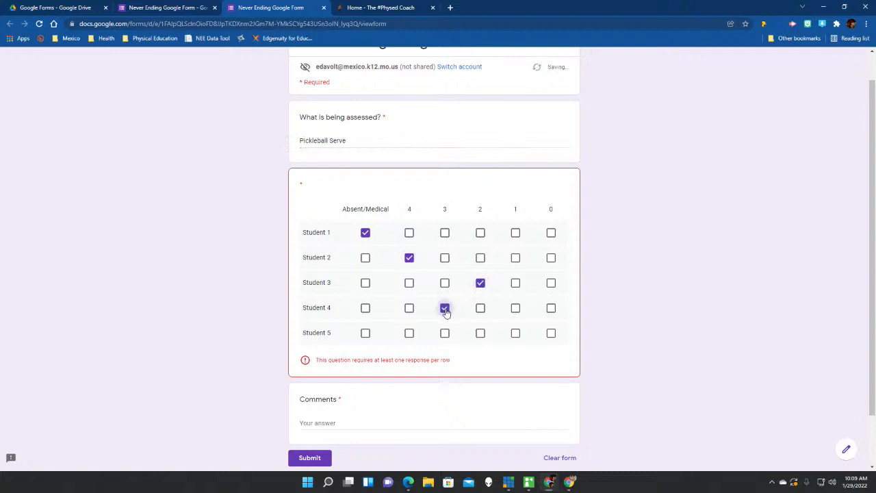
pyautogui.click(516, 335)
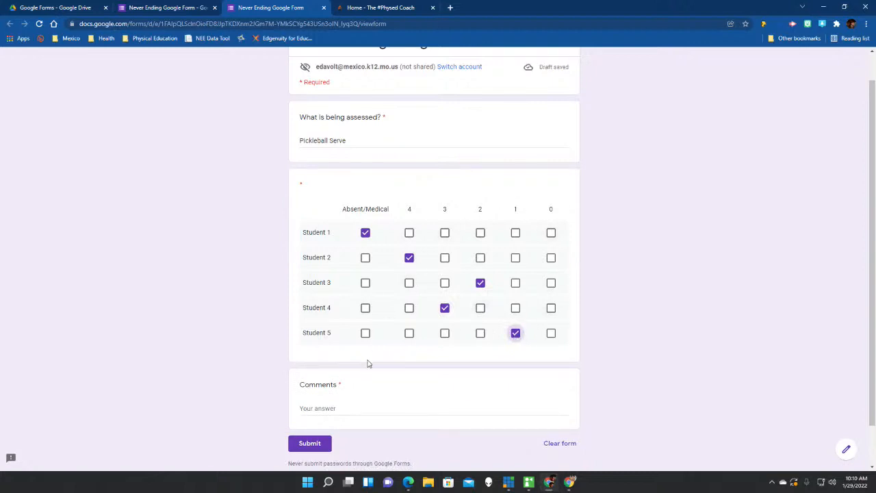
# Add the comment 'comments', submit the response, and start another response.
pyautogui.click(397, 410)
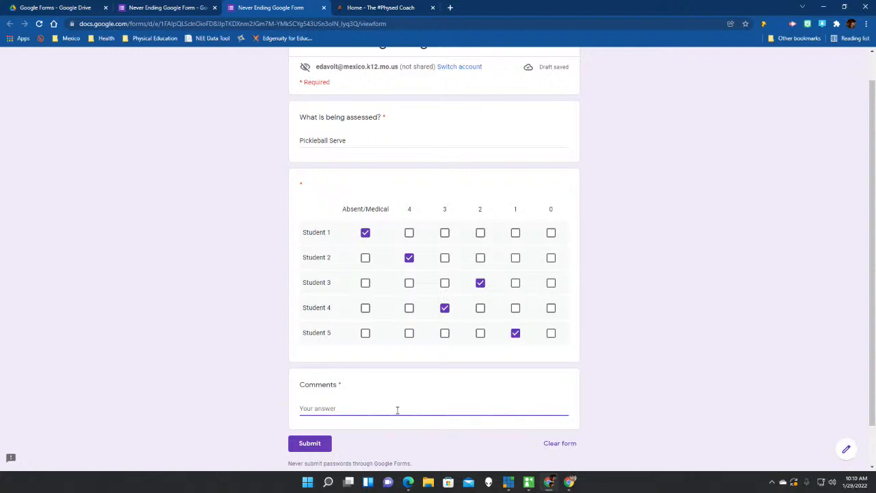
pyautogui.write('comments')
pyautogui.click(308, 443)
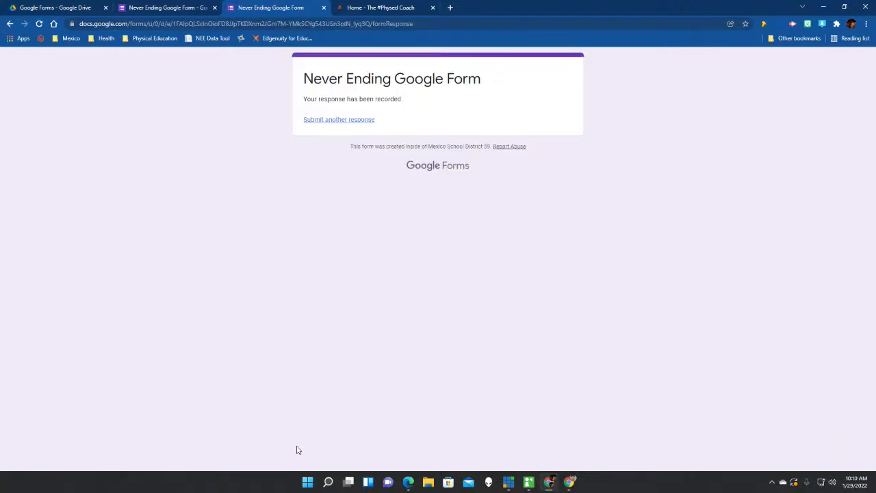
pyautogui.click(348, 122)
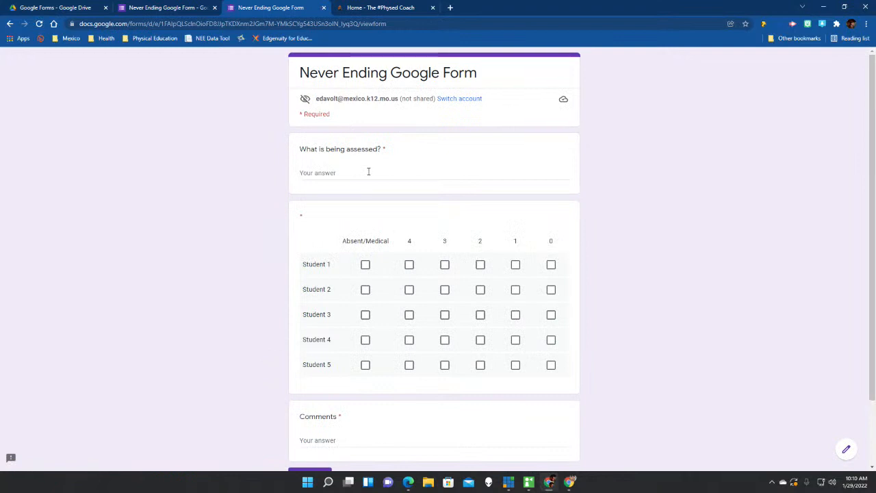
# Enter 'Throwing' and score Students 1, 2, 4 and 5 as 3, 4, 2 and 3.
pyautogui.scroll(-1, 370, 185)
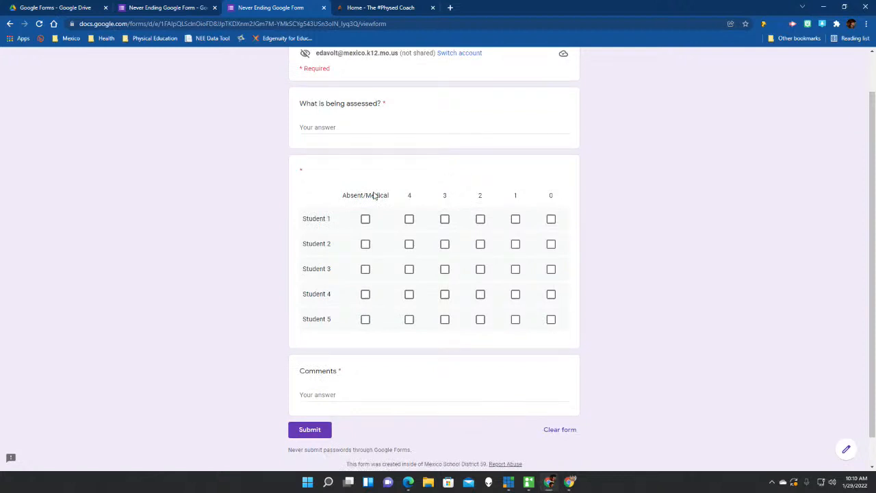
pyautogui.scroll(1, 374, 196)
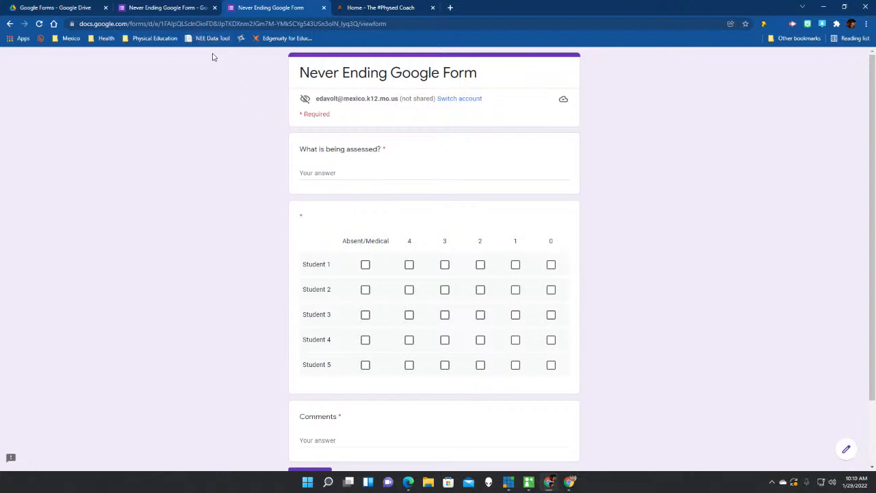
pyautogui.click(354, 176)
pyautogui.write('Throwing')
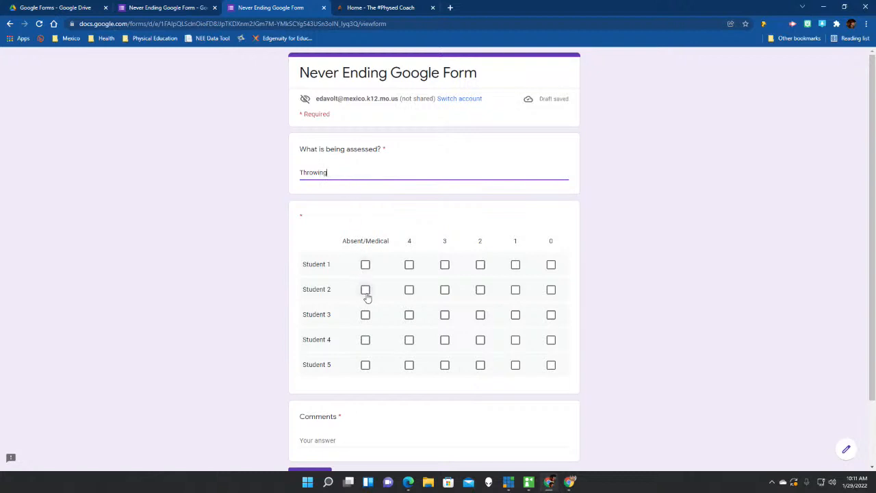
pyautogui.click(443, 271)
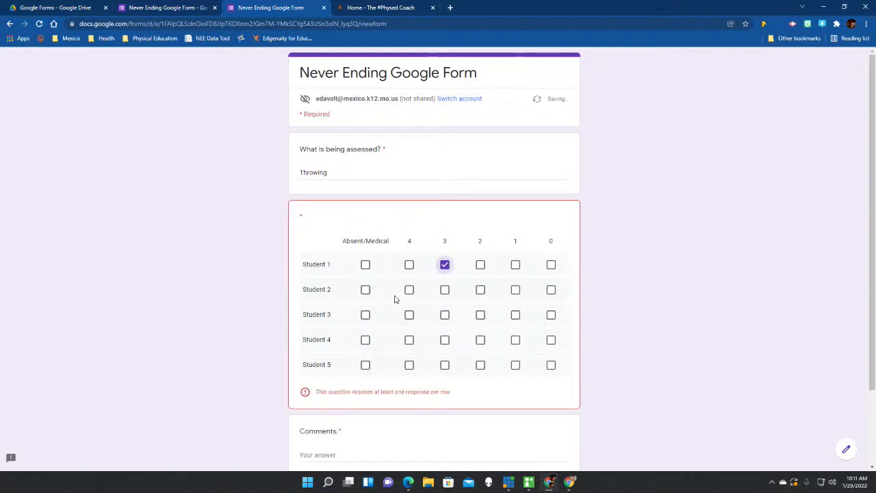
pyautogui.click(409, 291)
pyautogui.click(481, 340)
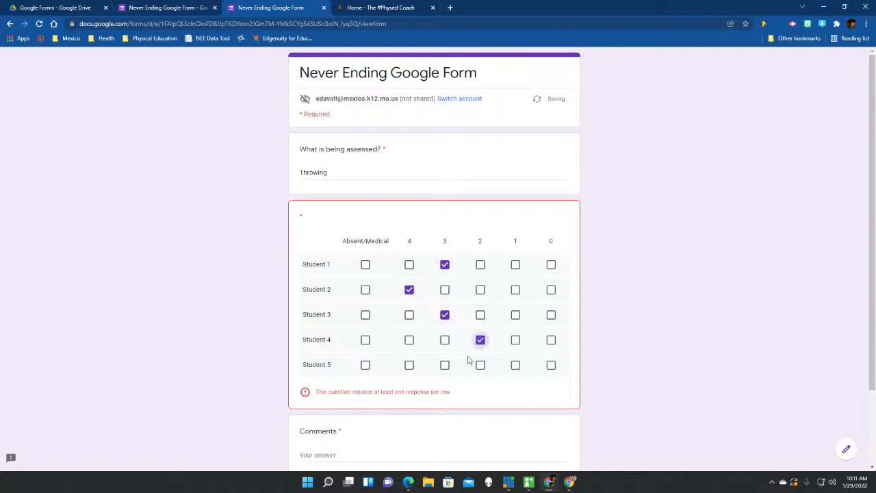
pyautogui.click(444, 366)
# Add the comment 'Overhand' and submit the Throwing response.
pyautogui.scroll(-2, 443, 373)
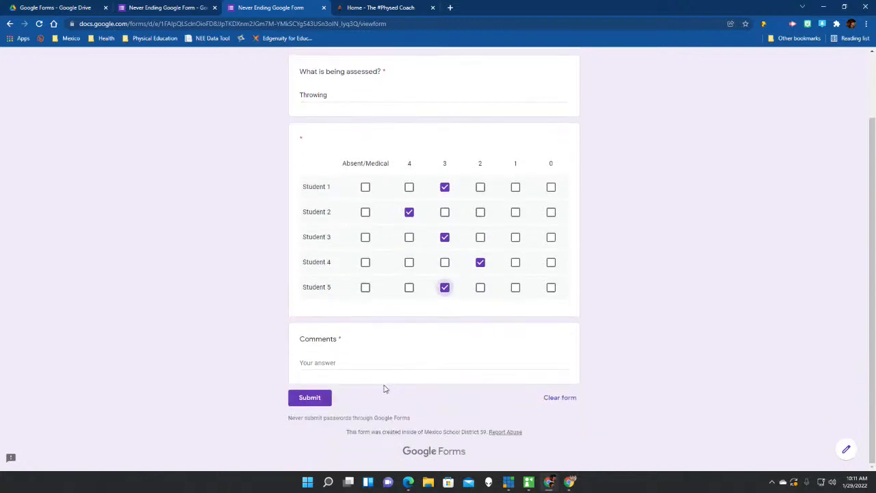
pyautogui.click(334, 363)
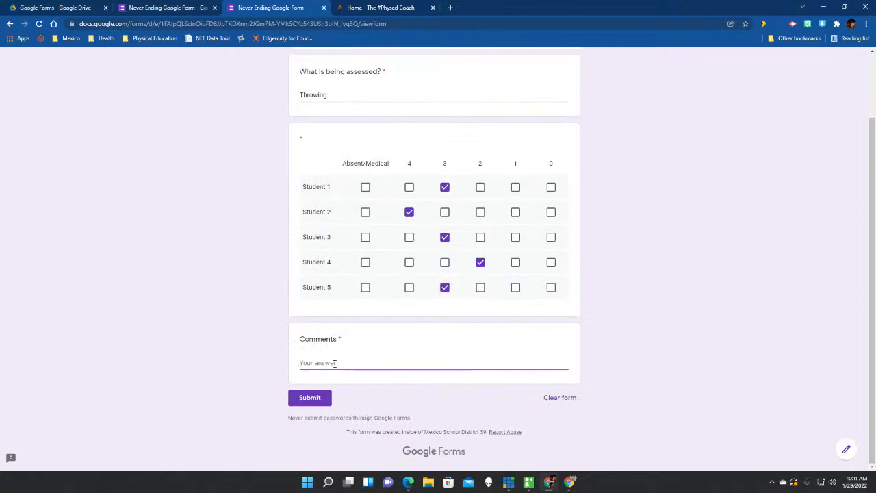
pyautogui.write('Overhand')
pyautogui.click(310, 399)
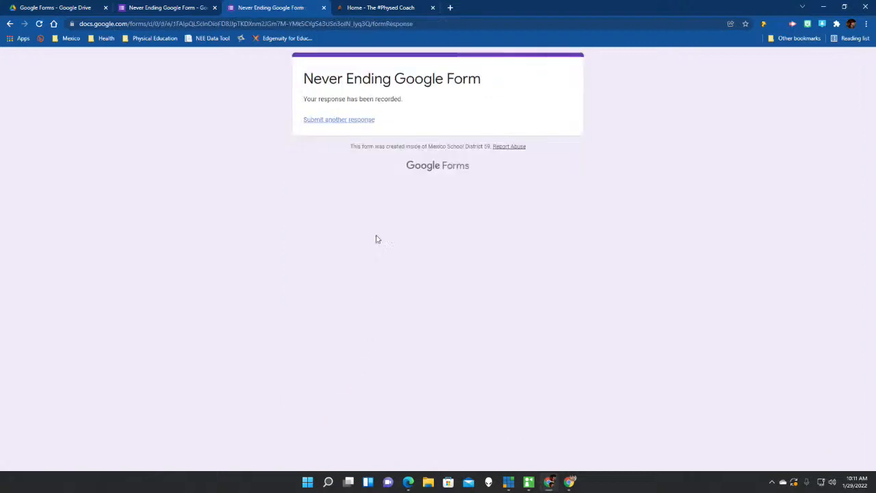
# Start a new response, enter 'Kicking' and score all five students 4.
pyautogui.click(319, 125)
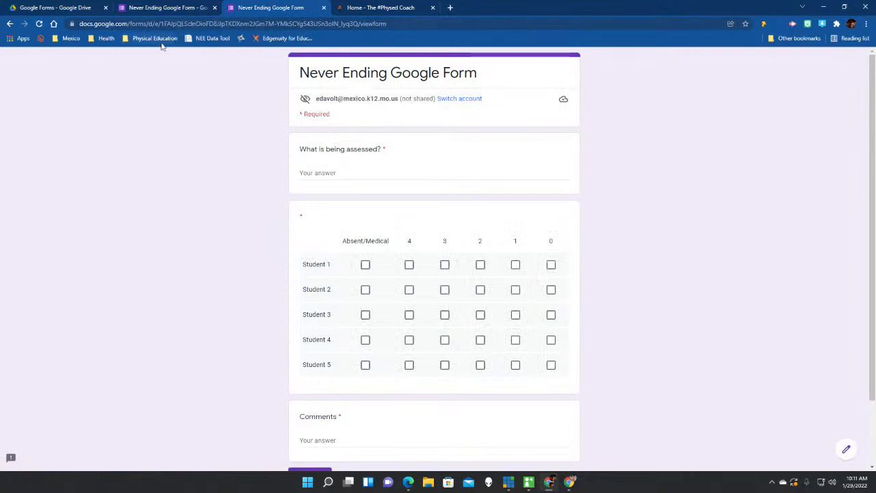
pyautogui.click(357, 173)
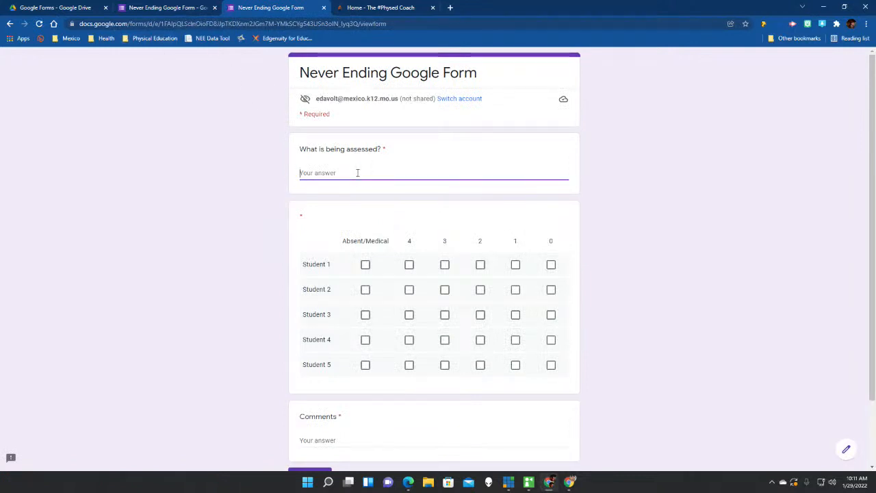
pyautogui.write('Kicking')
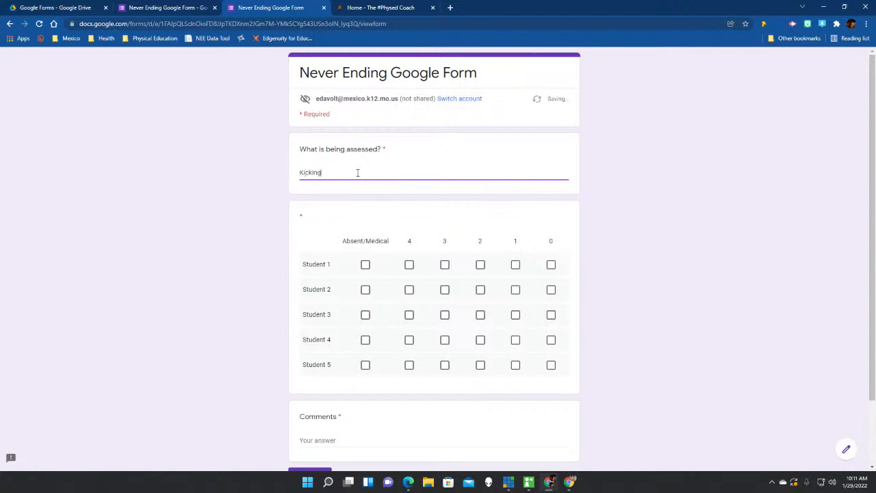
pyautogui.click(409, 265)
pyautogui.click(408, 290)
pyautogui.click(409, 315)
pyautogui.click(408, 339)
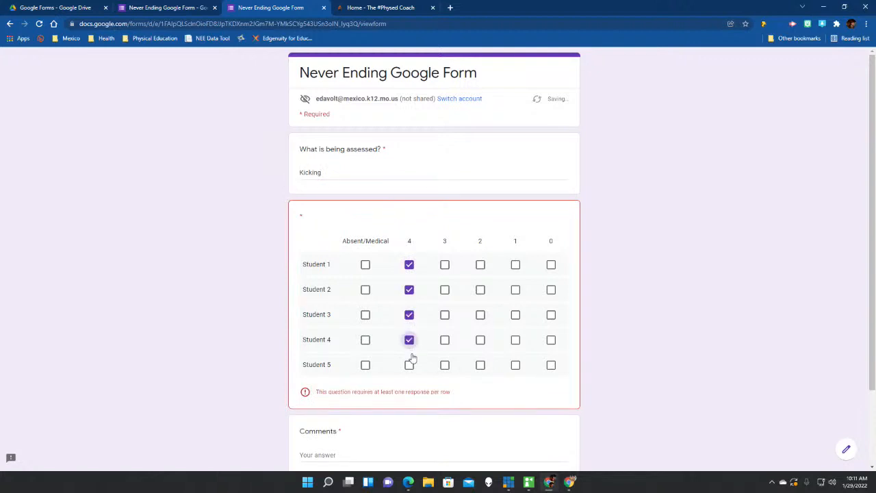
pyautogui.click(409, 365)
# Add the comment 'Soccer Style' and submit the Kicking response.
pyautogui.scroll(-1, 397, 377)
pyautogui.click(366, 394)
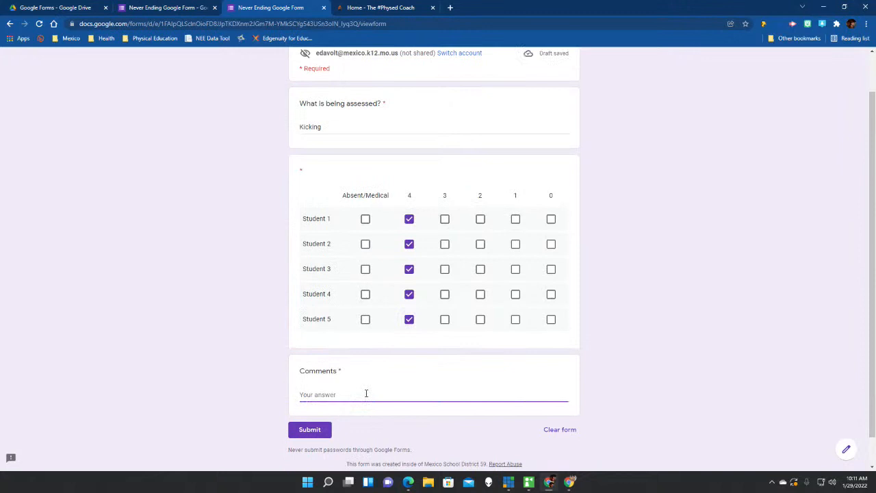
pyautogui.write('Soccer Style')
pyautogui.click(306, 430)
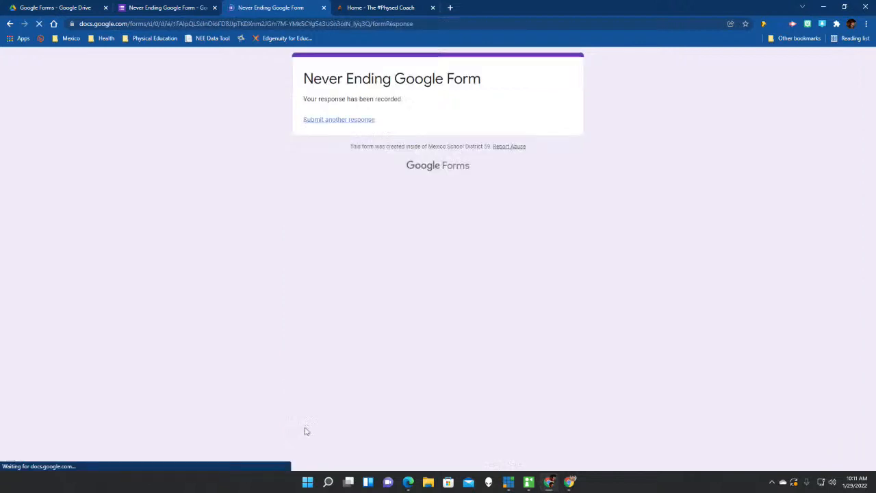
# Close the form preview tab and return to the editor.
pyautogui.click(324, 8)
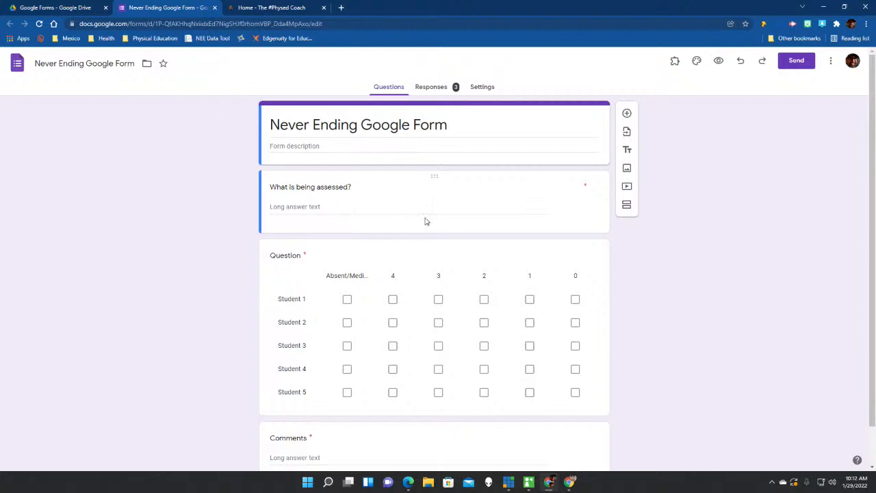
pyautogui.scroll(-1, 423, 222)
pyautogui.scroll(1, 425, 222)
# Scroll through the Responses summary of the form's 3 responses.
pyautogui.click(436, 91)
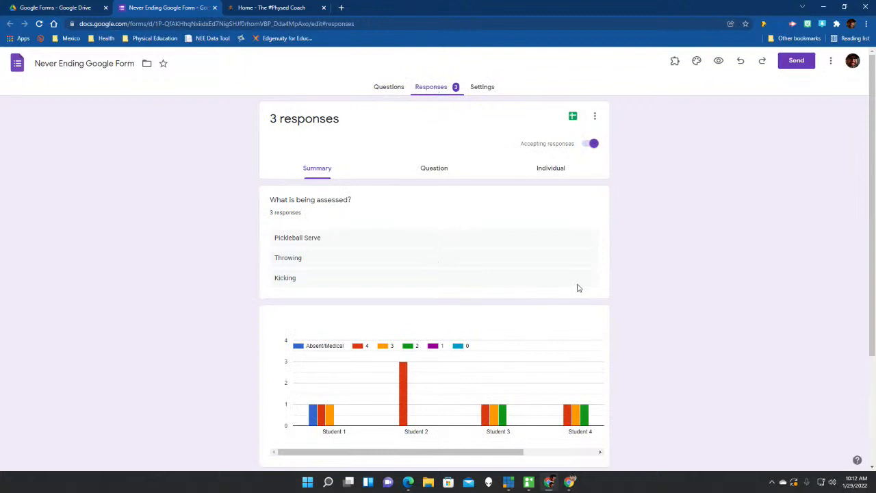
pyautogui.scroll(-1, 576, 290)
pyautogui.scroll(-2, 576, 291)
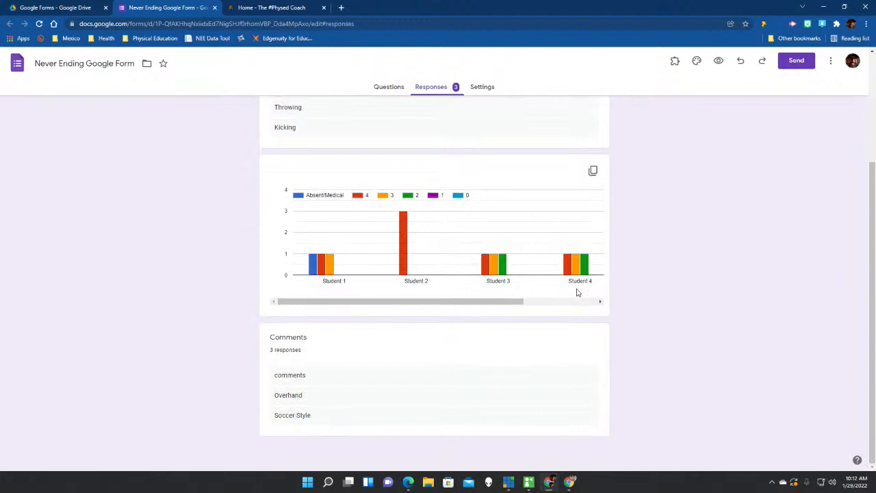
pyautogui.scroll(2, 576, 292)
pyautogui.scroll(-1, 518, 287)
pyautogui.scroll(1, 483, 270)
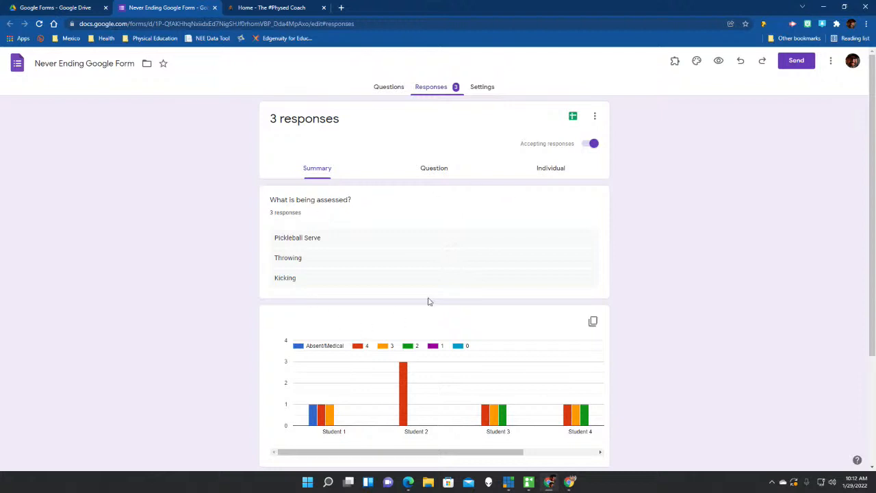
pyautogui.scroll(-2, 376, 371)
pyautogui.scroll(2, 378, 370)
# Review the Individual and Question response views, then open Link to Sheets from the summary.
pyautogui.click(547, 171)
pyautogui.scroll(-2, 540, 302)
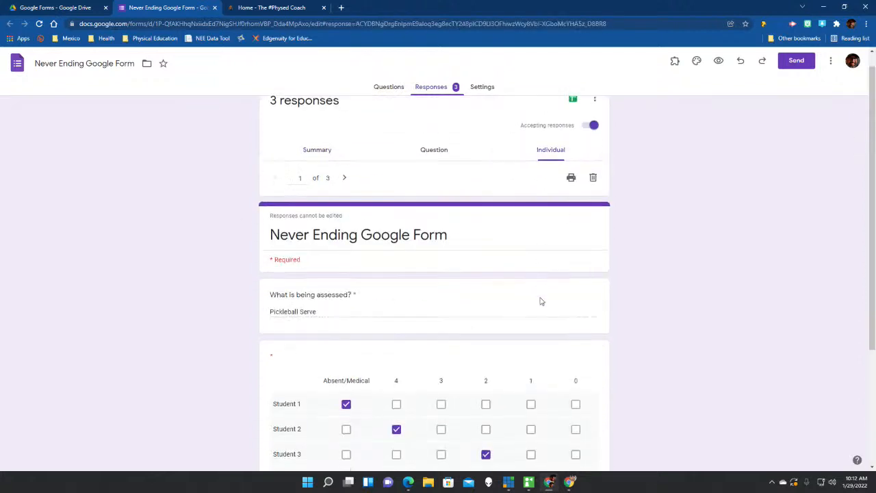
pyautogui.scroll(-1, 541, 301)
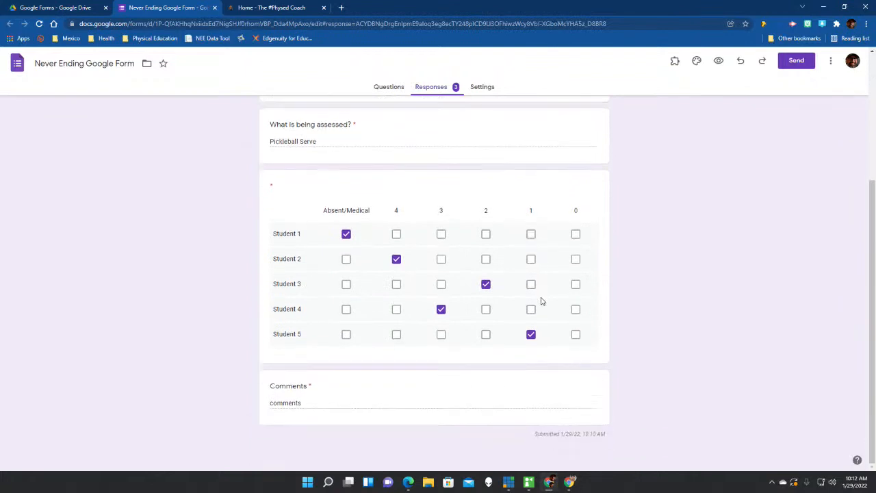
pyautogui.scroll(3, 541, 302)
pyautogui.click(426, 173)
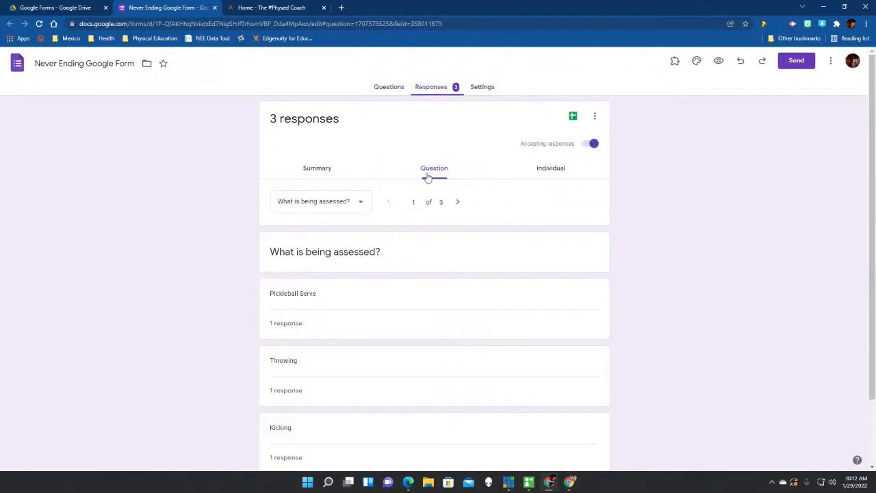
pyautogui.scroll(-2, 489, 255)
pyautogui.scroll(2, 489, 255)
pyautogui.click(317, 174)
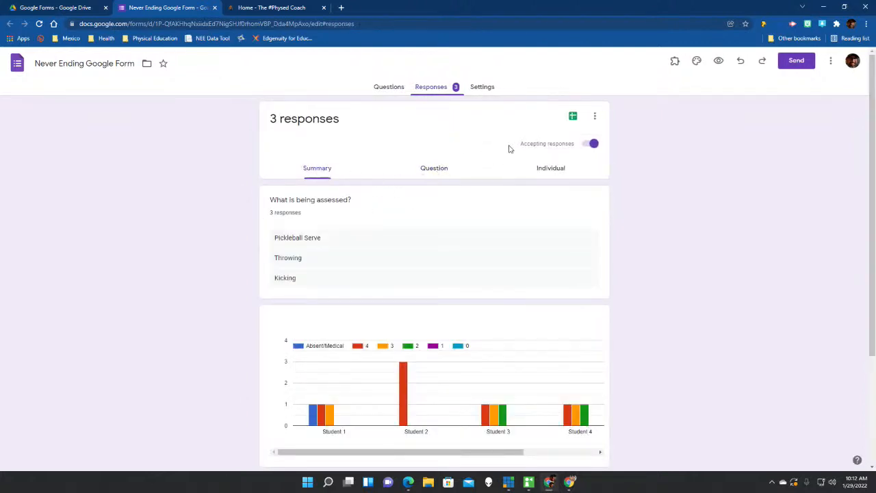
pyautogui.click(574, 118)
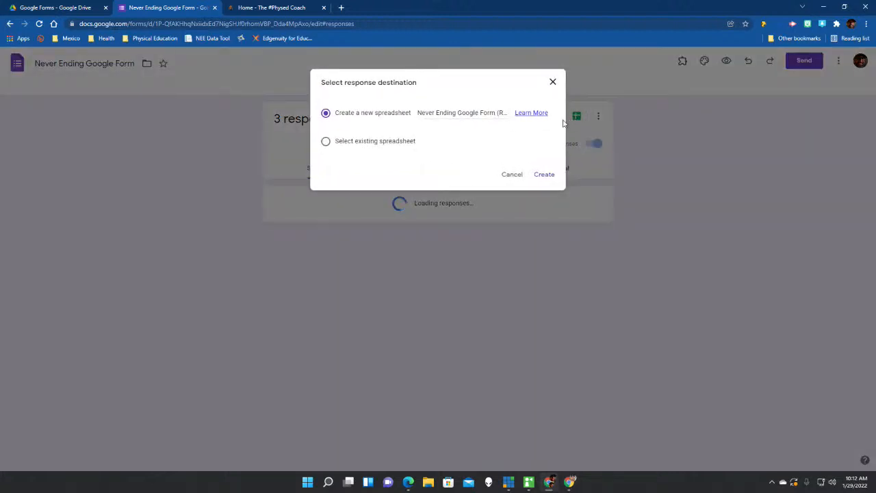
# Create a new responses spreadsheet with the three submissions, review it, and close its tab.
pyautogui.click(544, 174)
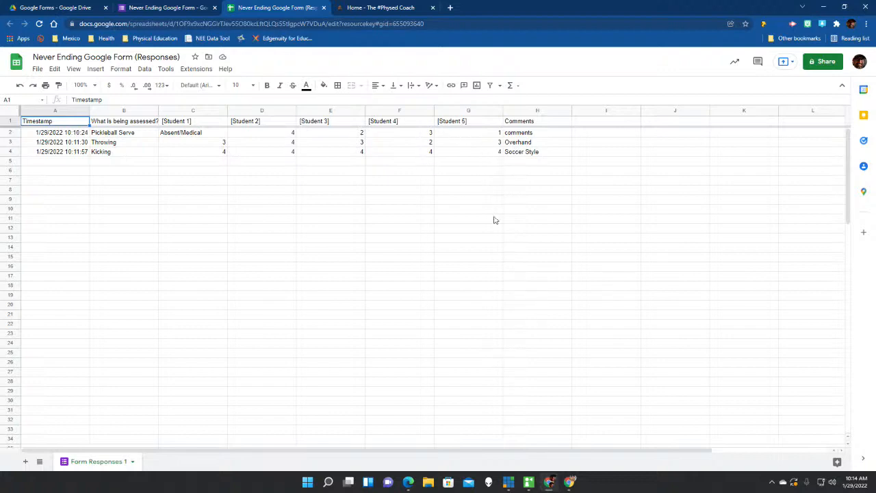
pyautogui.click(538, 219)
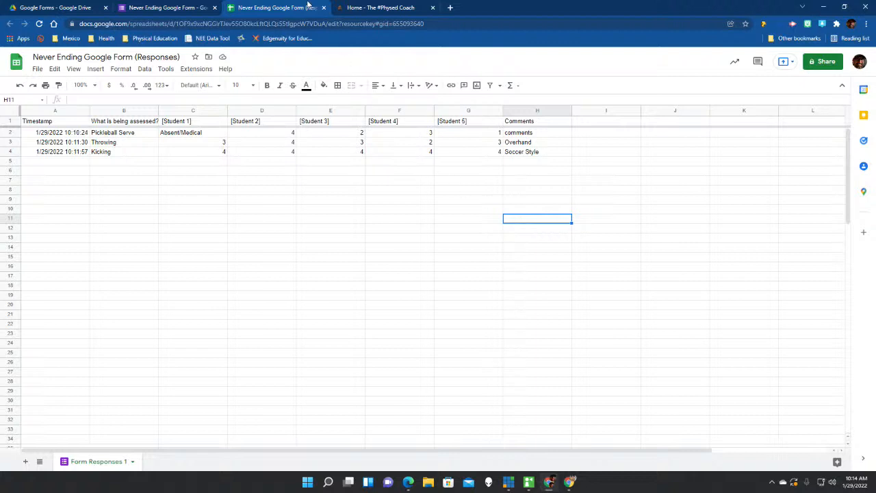
pyautogui.click(323, 7)
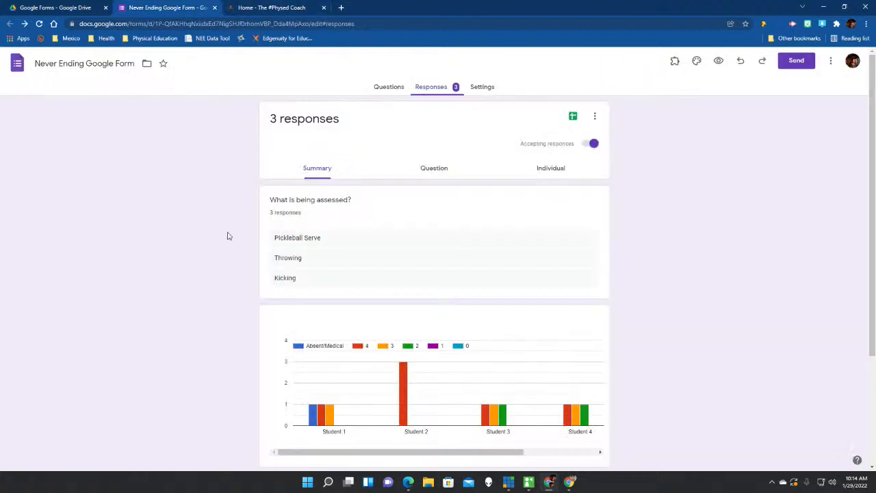
# Scroll the form's responses summary, then close the form editor tab.
pyautogui.scroll(-1, 228, 237)
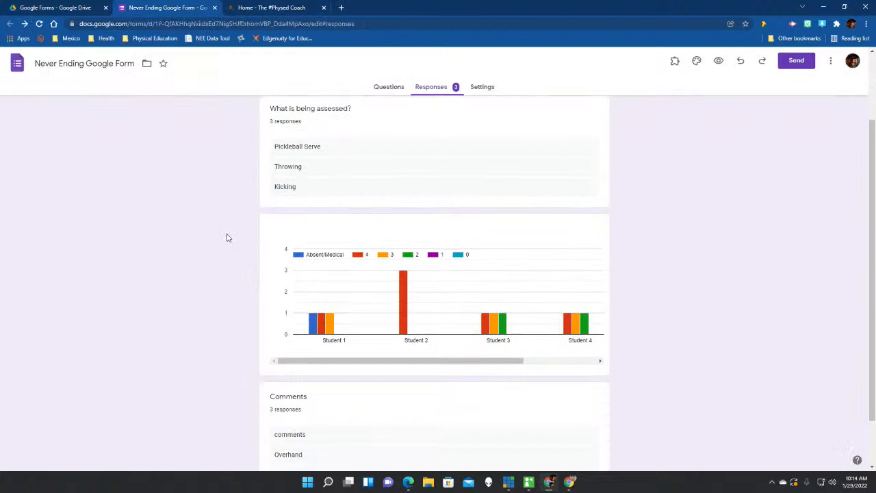
pyautogui.scroll(-1, 228, 237)
pyautogui.scroll(2, 228, 237)
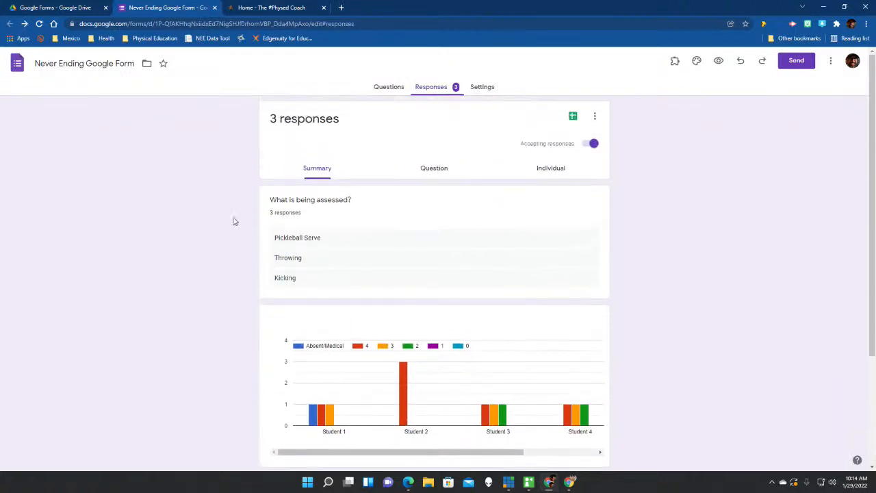
pyautogui.click(215, 9)
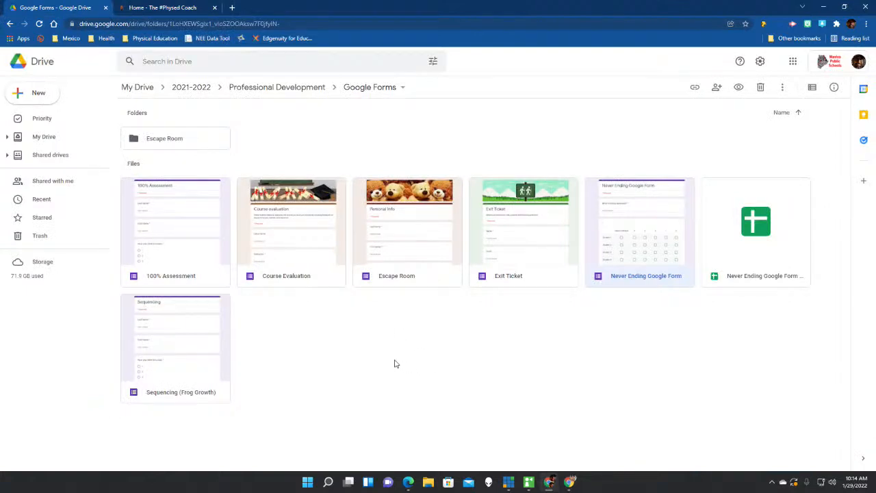
# Create a blank Google Form in the Drive folder using the New menu.
pyautogui.rightClick(357, 378)
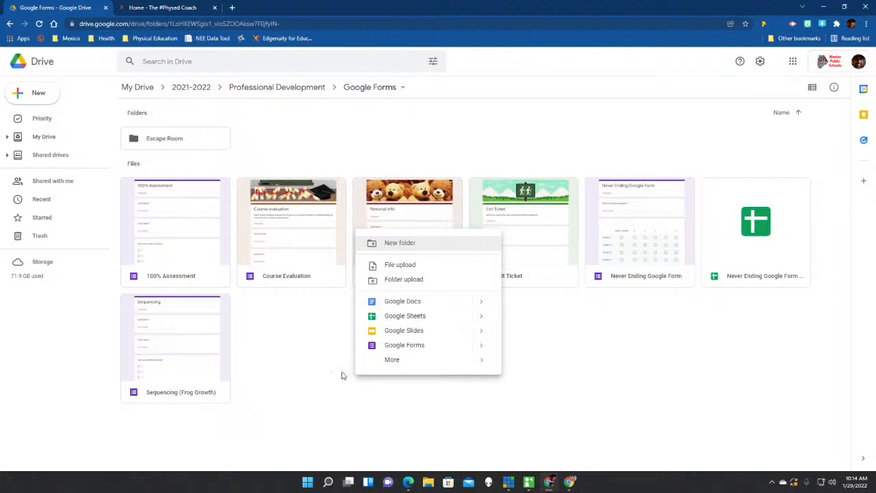
pyautogui.click(343, 376)
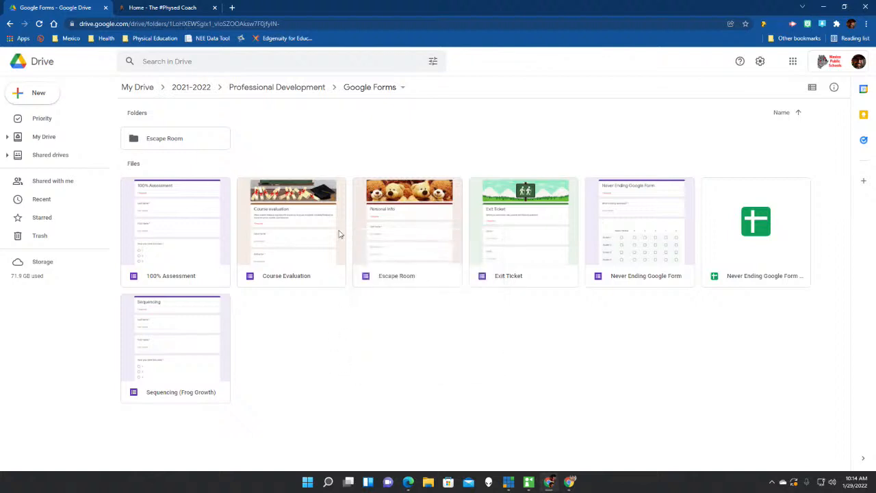
pyautogui.click(21, 96)
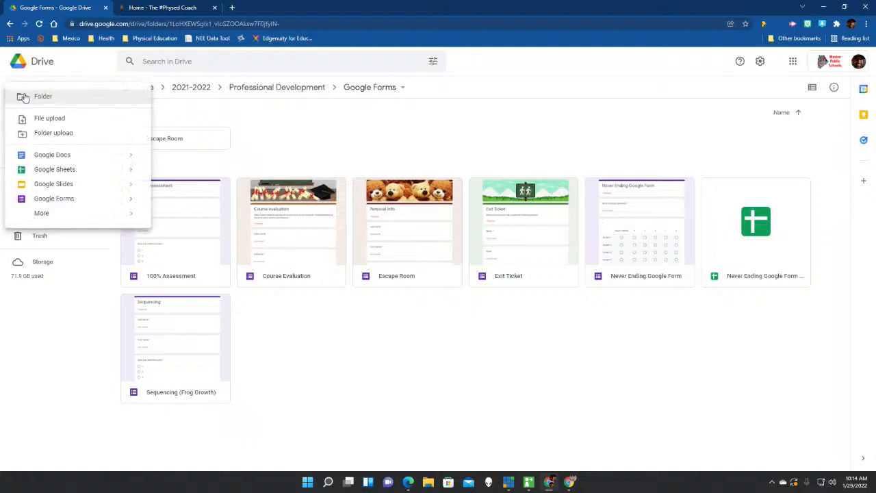
pyautogui.click(50, 201)
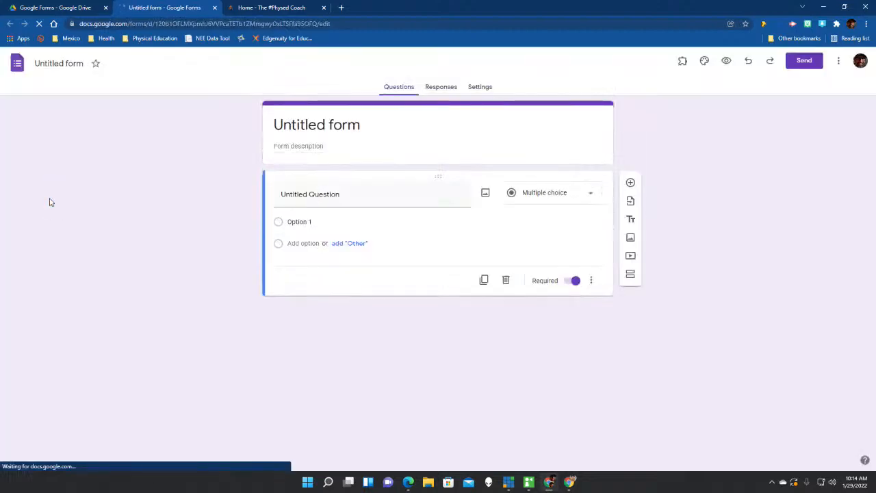
# Title the form 'Neverending Google Form P1' and give its file the same name.
pyautogui.tripleClick(363, 128)
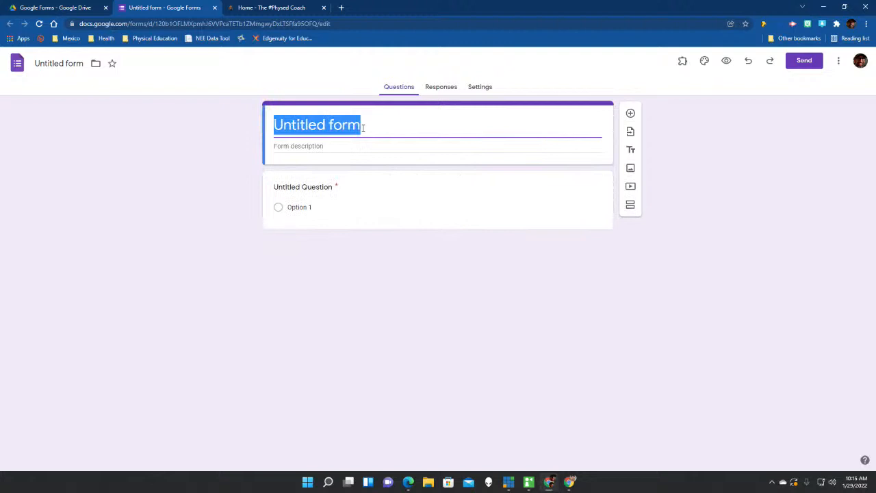
pyautogui.write('Neverending Google Fro')
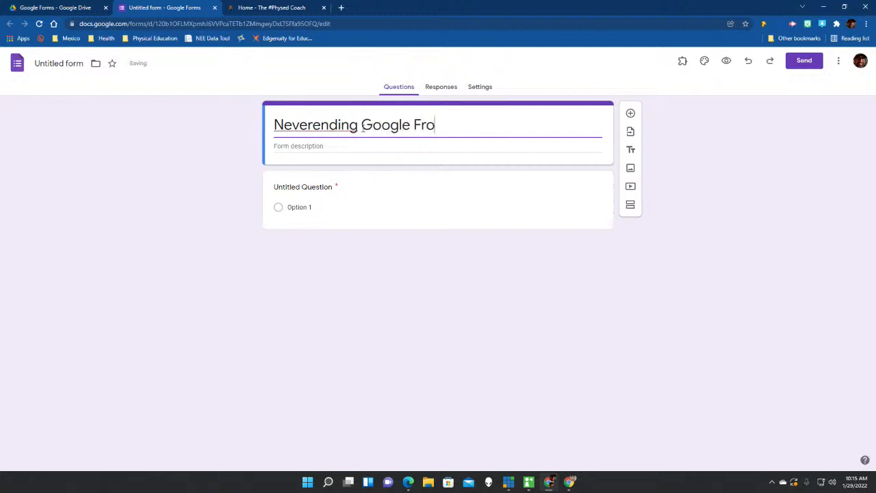
pyautogui.press('BackSpace')
pyautogui.press('BackSpace')
pyautogui.write('orm P1')
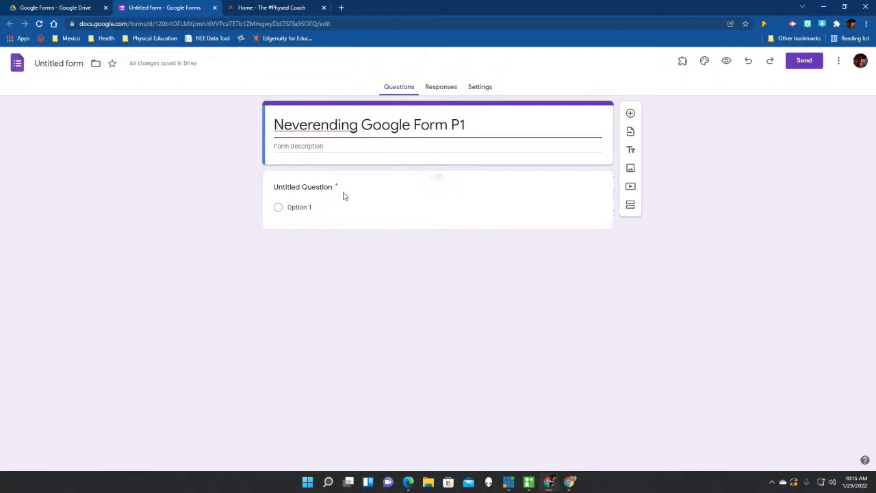
pyautogui.click(57, 65)
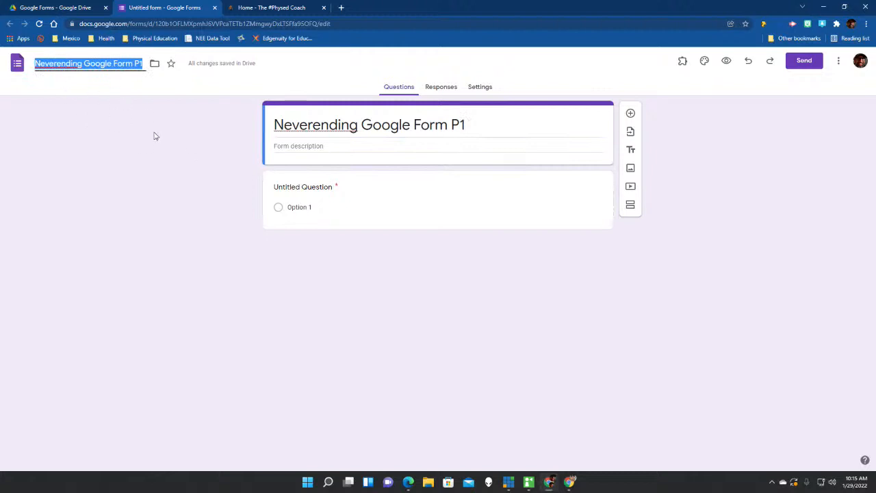
pyautogui.click(207, 174)
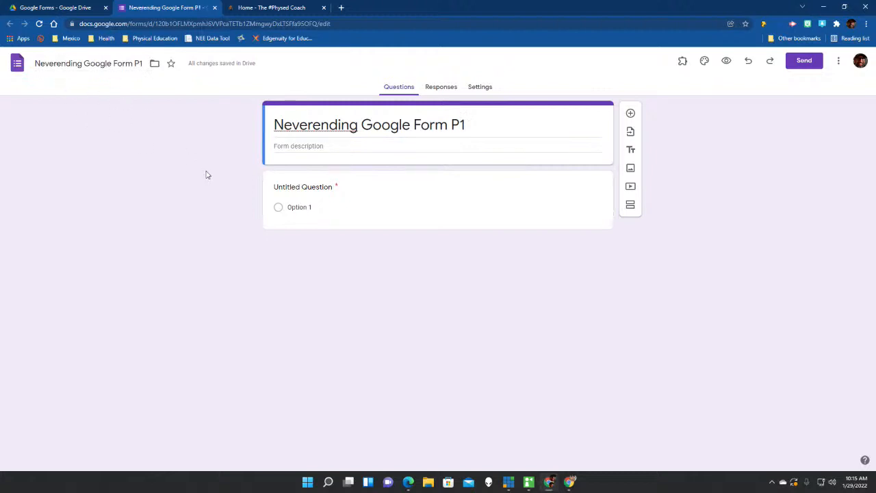
# Make the first question 'What are we assessing today?' a Short answer question.
pyautogui.click(326, 187)
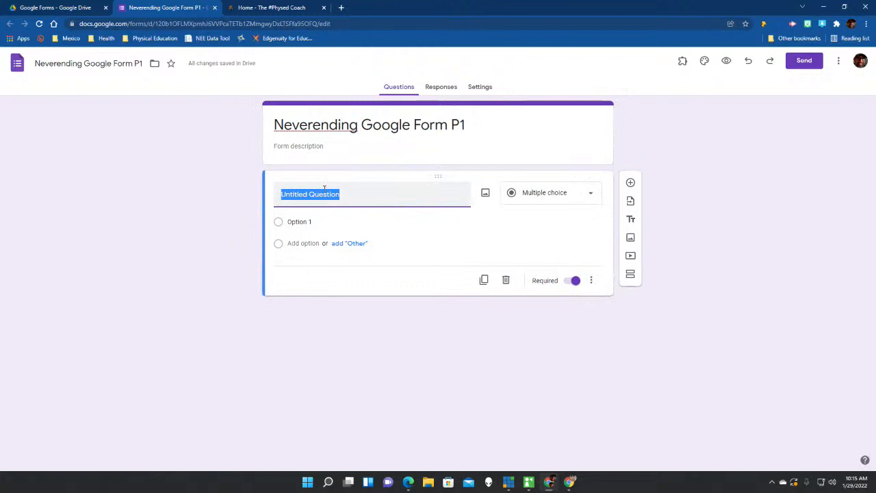
pyautogui.write('What are we assessing ')
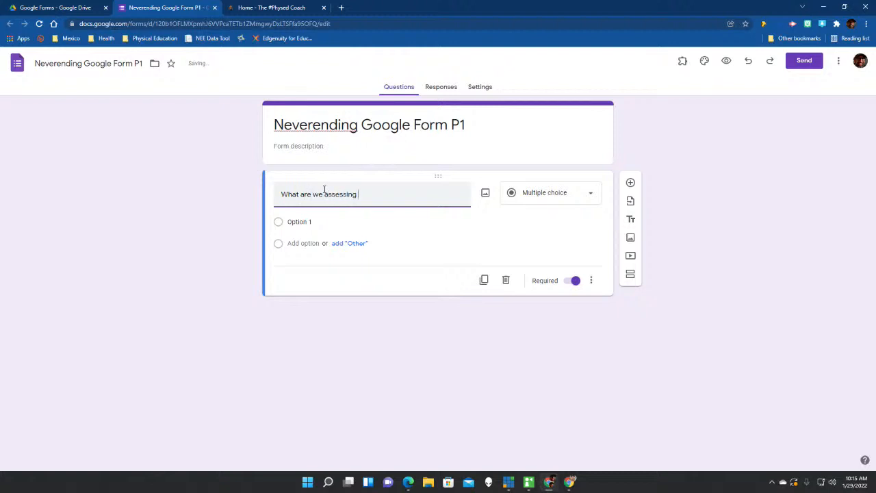
pyautogui.write('today?')
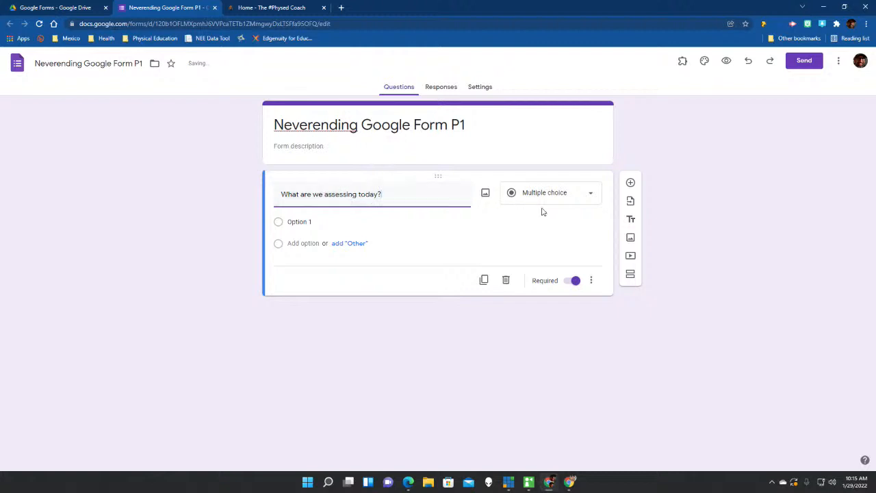
pyautogui.click(568, 199)
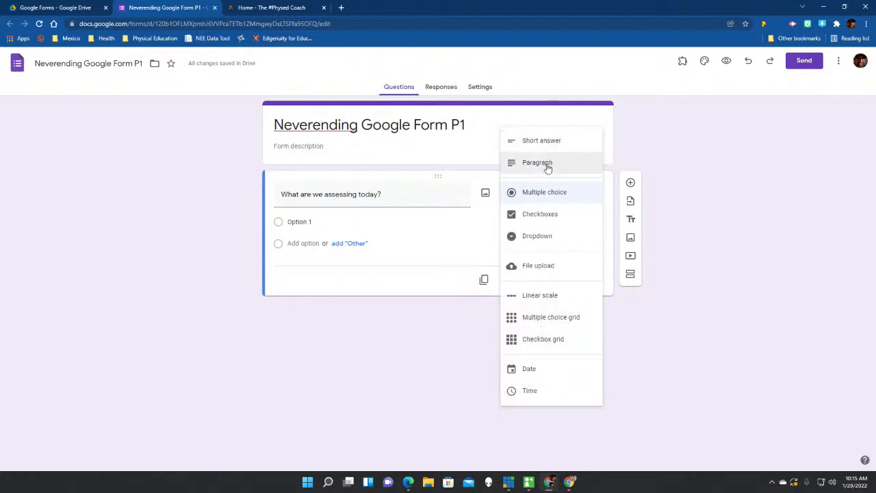
pyautogui.click(550, 142)
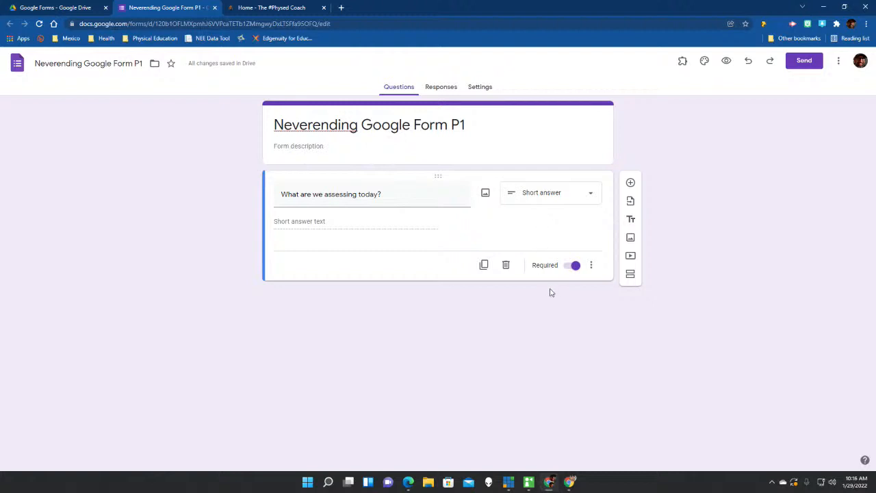
# Add a second question and set its type to Checkbox grid.
pyautogui.click(631, 184)
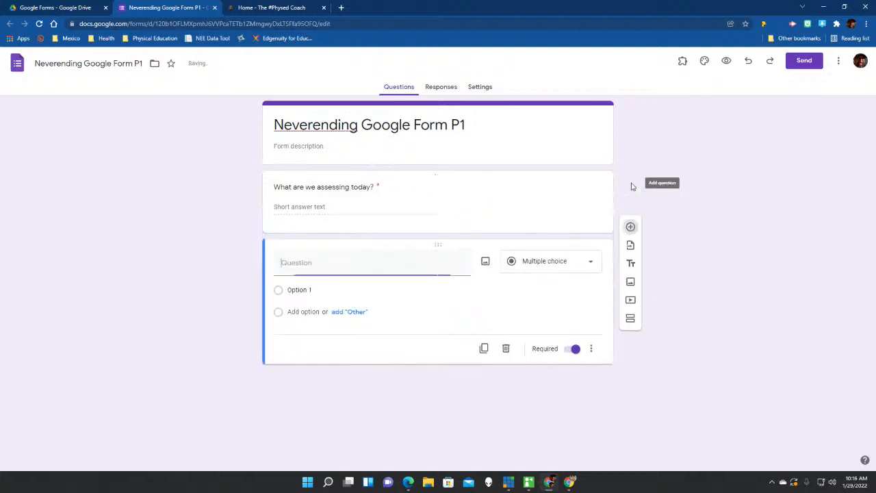
pyautogui.click(580, 268)
pyautogui.click(650, 274)
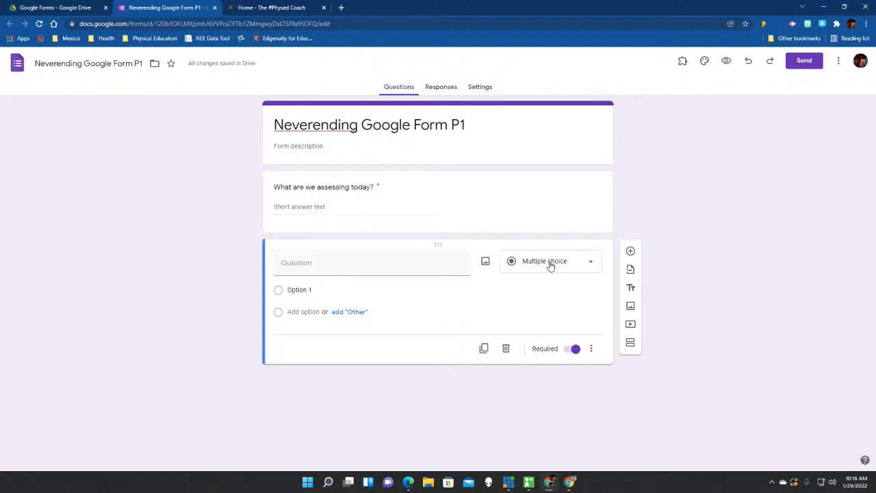
pyautogui.click(550, 266)
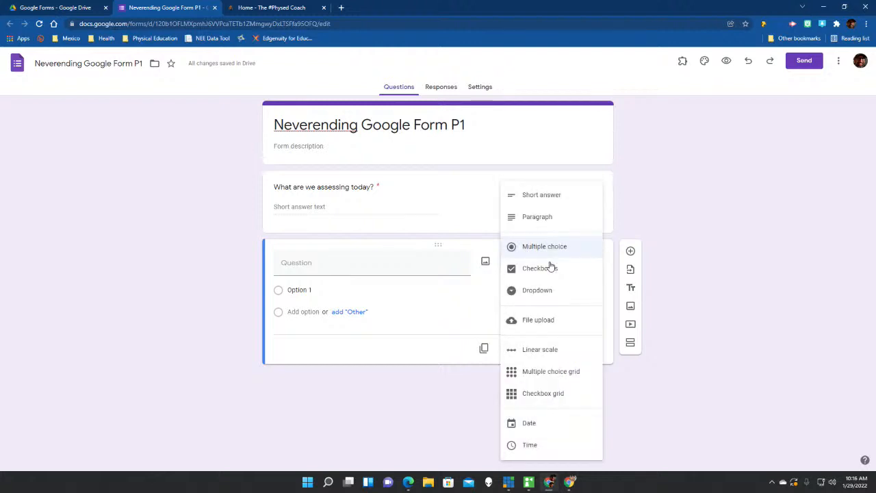
pyautogui.click(555, 397)
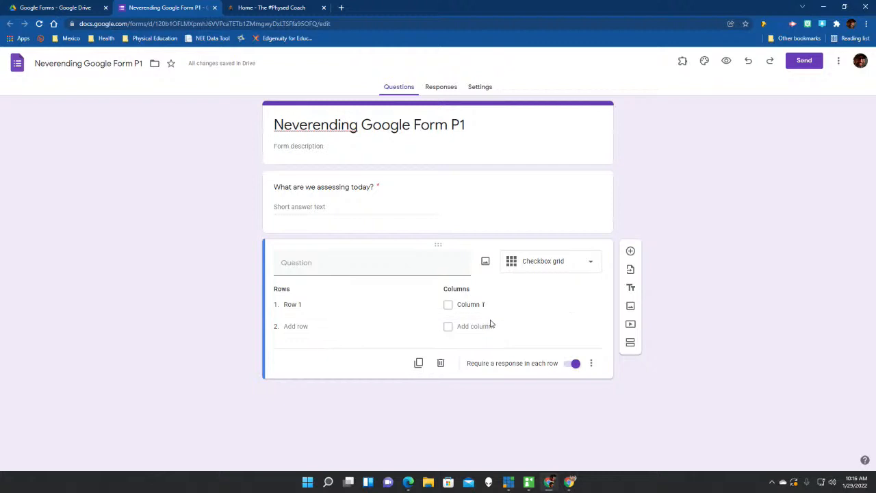
# Name the grid rows Student 1, Student 2 and Student 3.
pyautogui.click(323, 307)
pyautogui.write('Student 1')
pyautogui.press('Return')
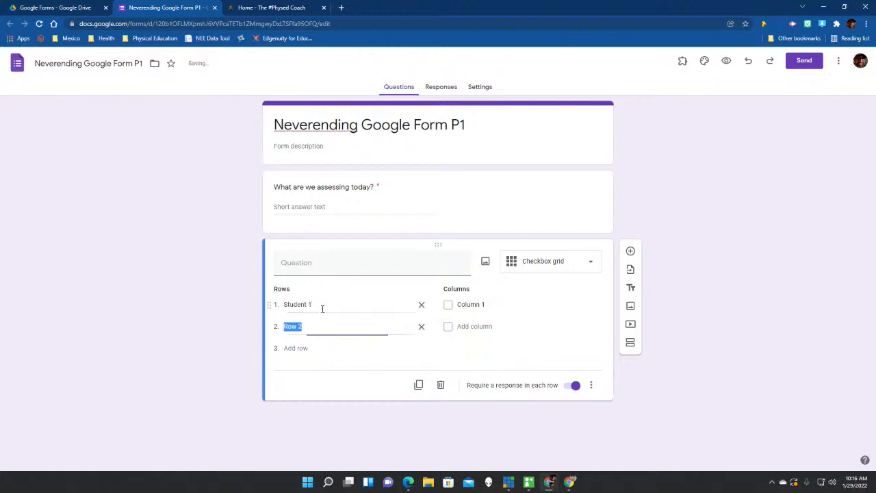
pyautogui.write('Student 2')
pyautogui.press('Return')
pyautogui.write('Stu')
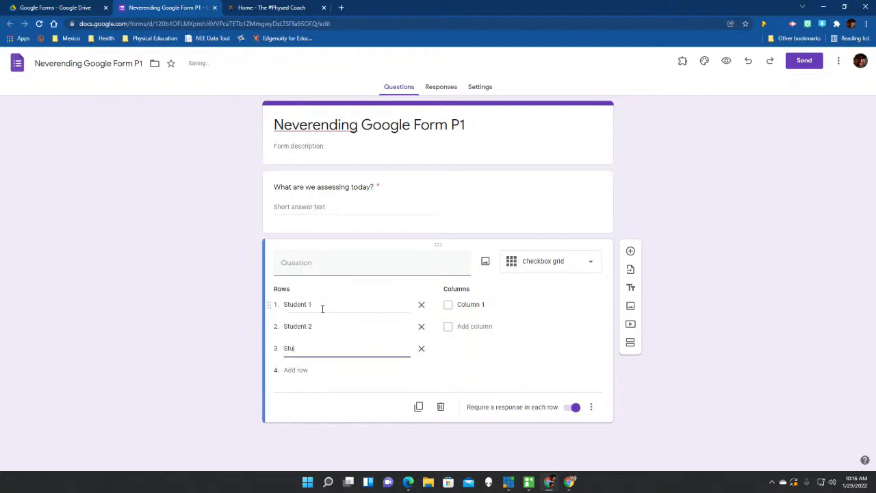
pyautogui.write('dent 3')
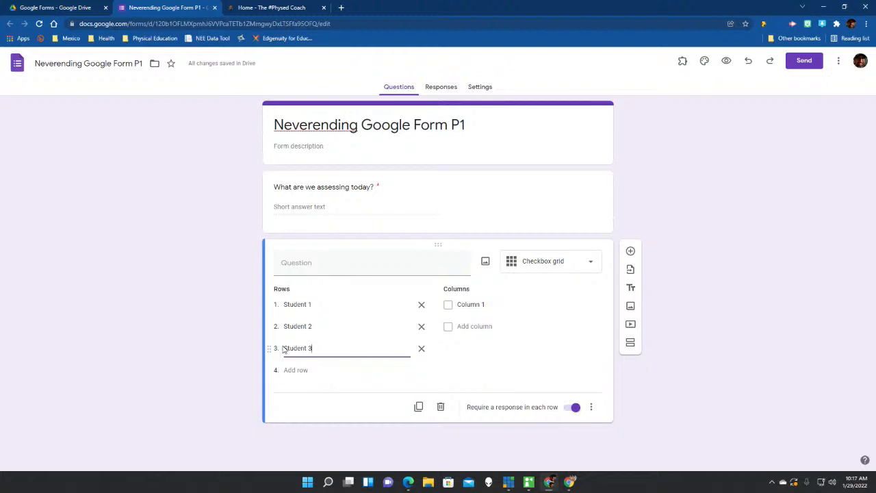
# Name the grid columns Absent /Medical, 4, 3, 2, 1 and 0.
pyautogui.click(485, 306)
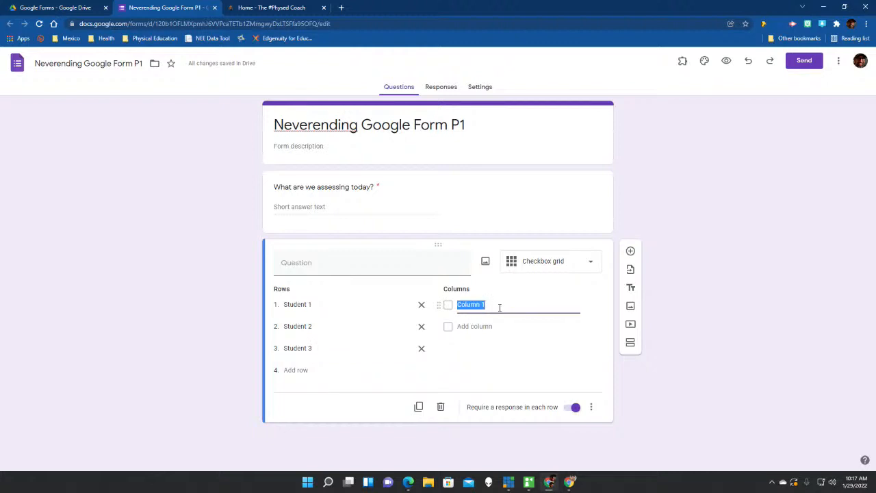
pyautogui.write('Abs')
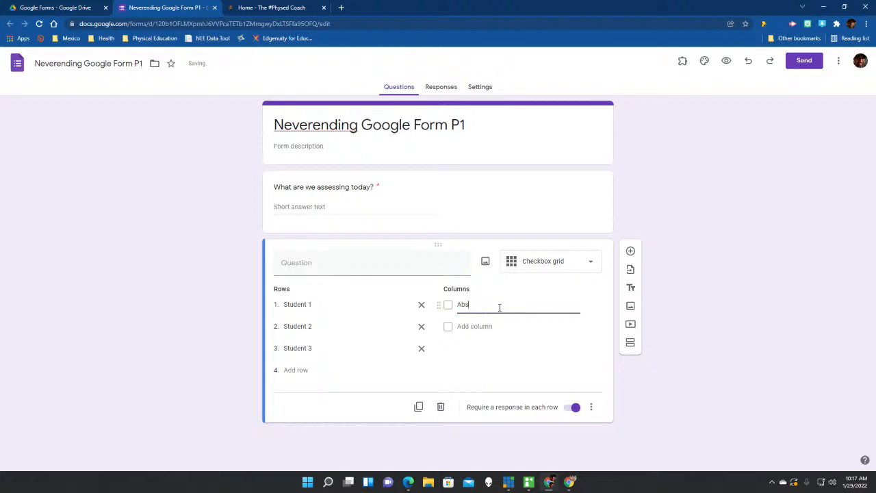
pyautogui.write('ent /Medical')
pyautogui.click(486, 328)
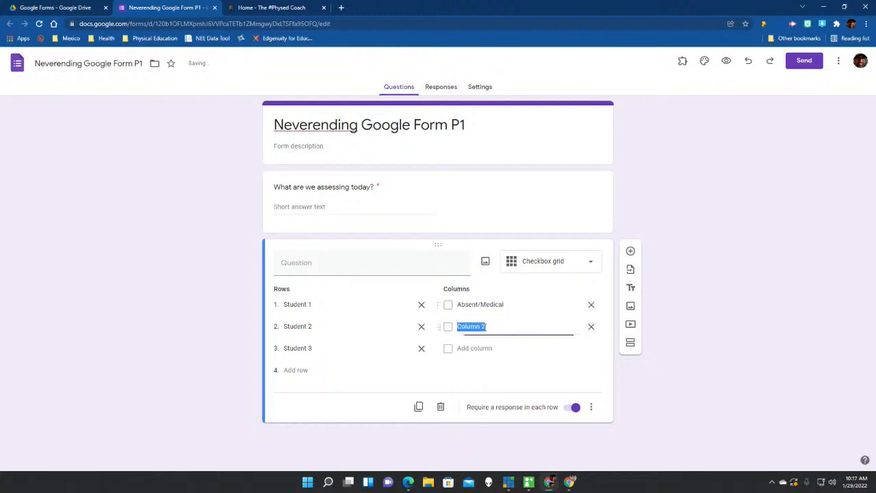
pyautogui.write('4')
pyautogui.click(484, 349)
pyautogui.write('3')
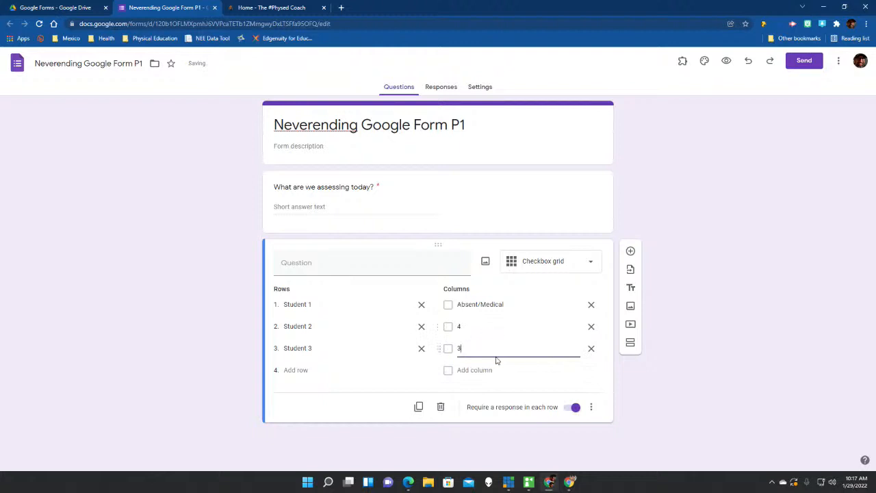
pyautogui.click(474, 371)
pyautogui.write('2')
pyautogui.click(475, 393)
pyautogui.write('1')
pyautogui.click(470, 412)
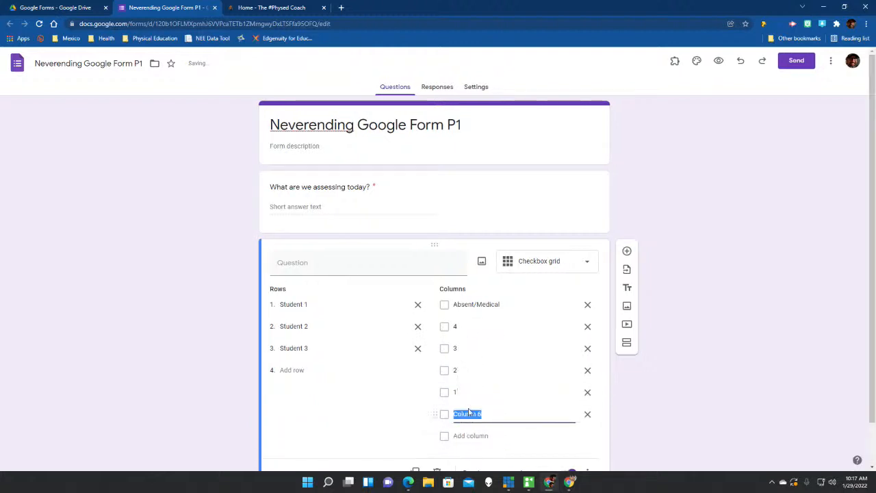
pyautogui.write('0')
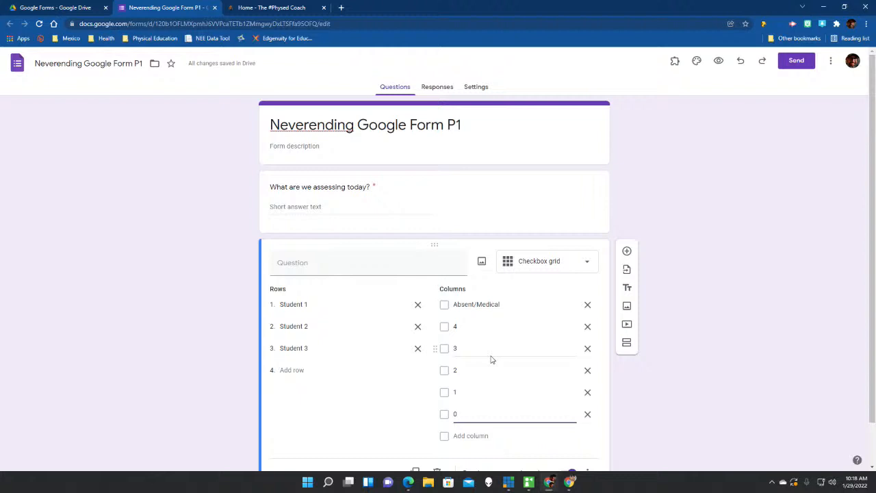
pyautogui.scroll(-1, 491, 360)
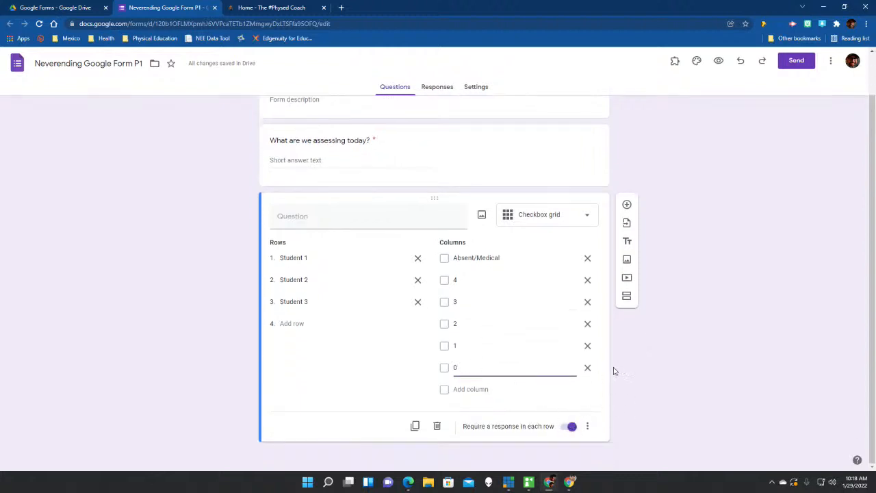
# Add a third question titled 'Comments' below the grid and make it optional.
pyautogui.click(626, 205)
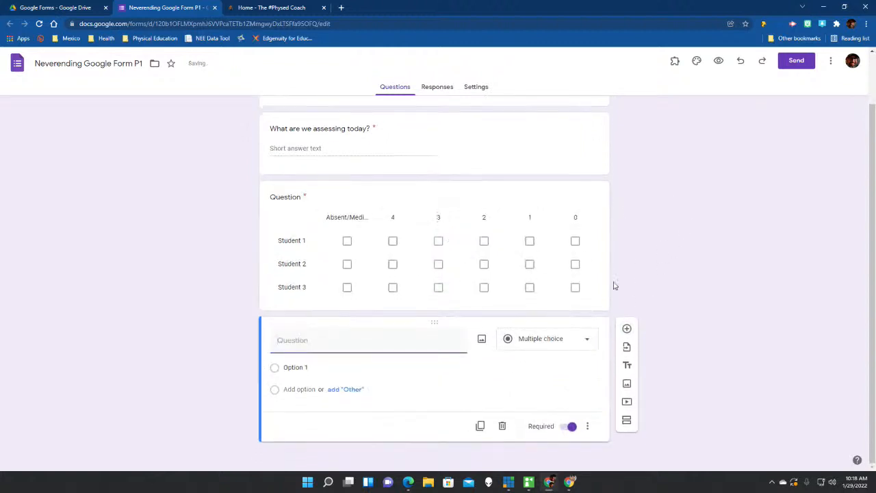
pyautogui.write('Comments')
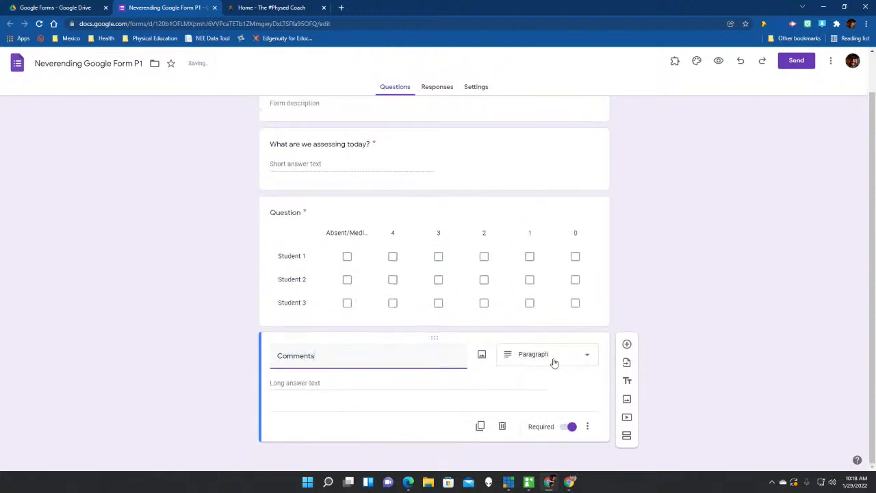
pyautogui.click(568, 429)
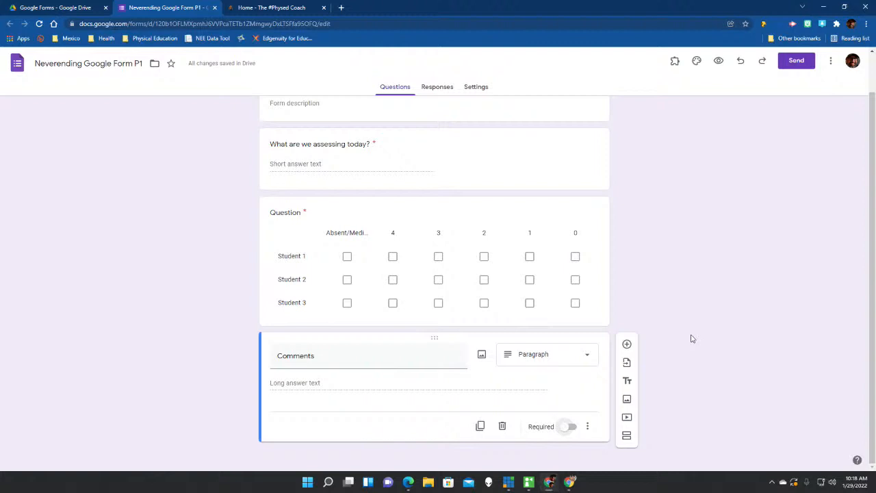
pyautogui.scroll(1, 691, 339)
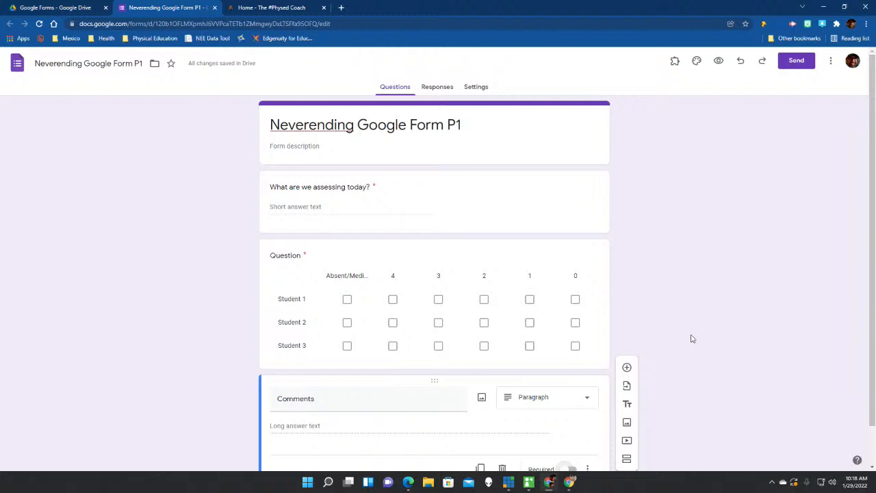
# Close the Neverending Google Form P1 tab and open 100% Assessment from the Drive folder.
pyautogui.click(213, 8)
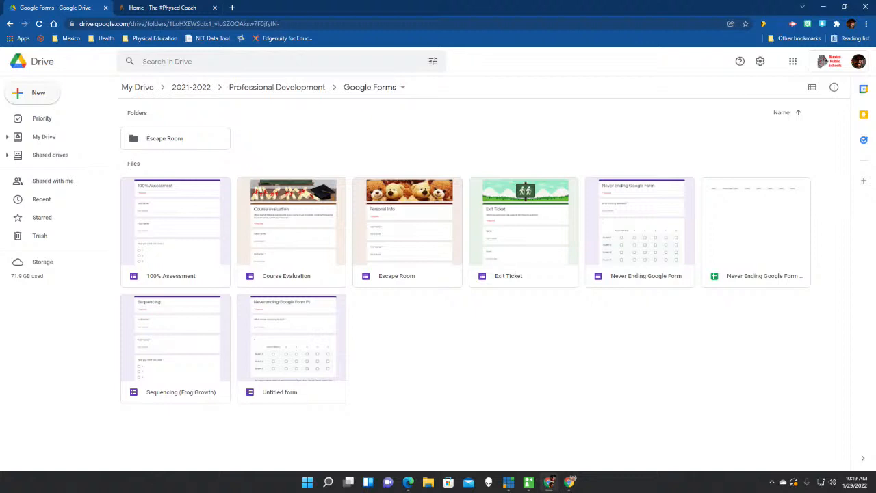
pyautogui.click(569, 483)
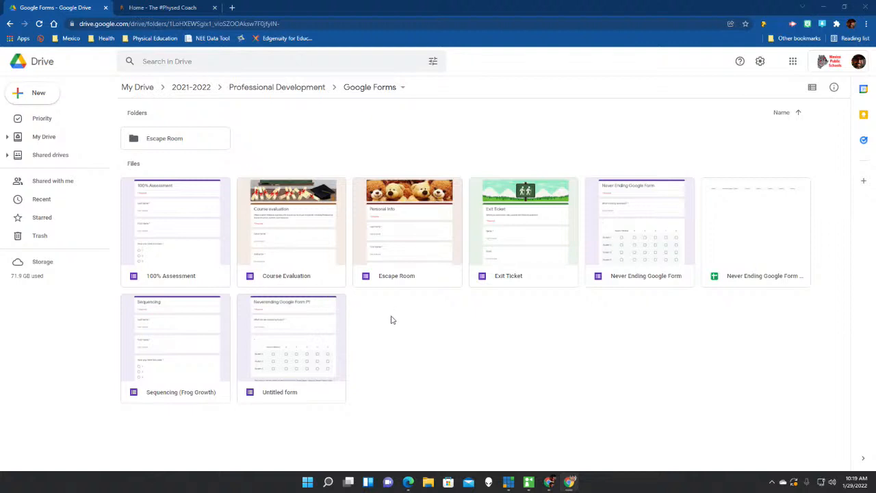
pyautogui.click(177, 262)
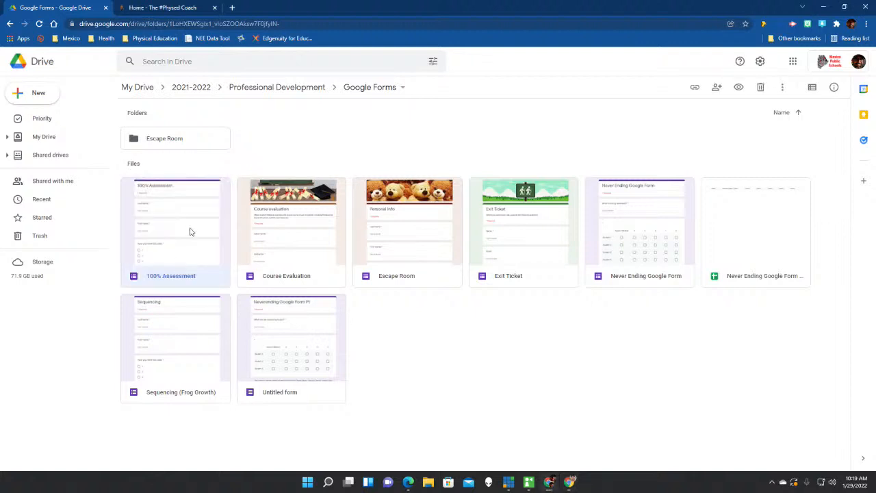
pyautogui.doubleClick(190, 232)
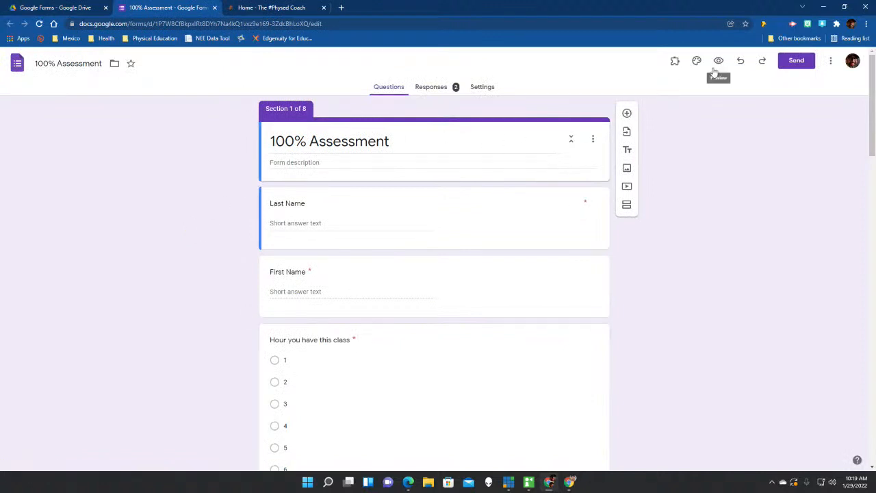
# Preview the form, enter a last and first name, choose hour 1, and continue.
pyautogui.click(718, 62)
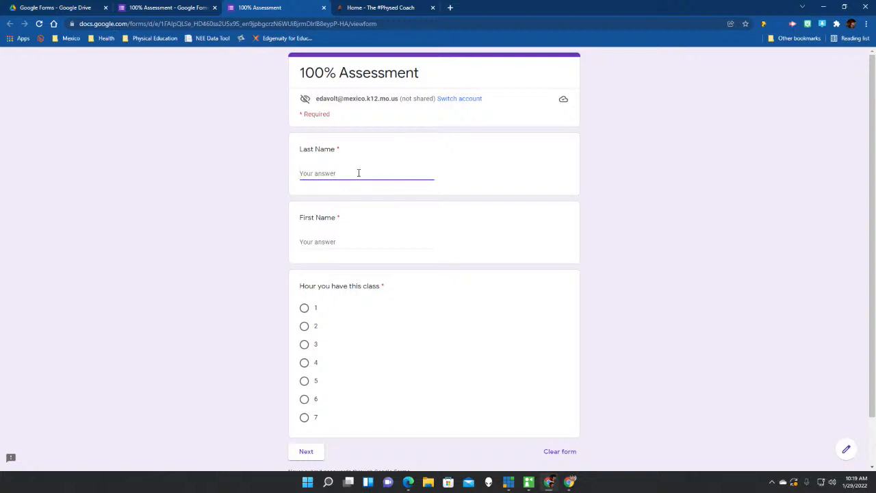
pyautogui.press('Tab')
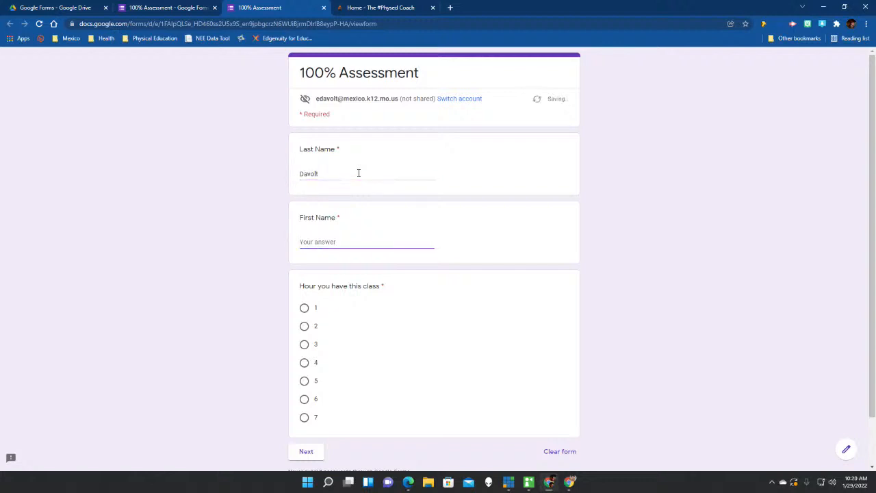
pyautogui.click(305, 310)
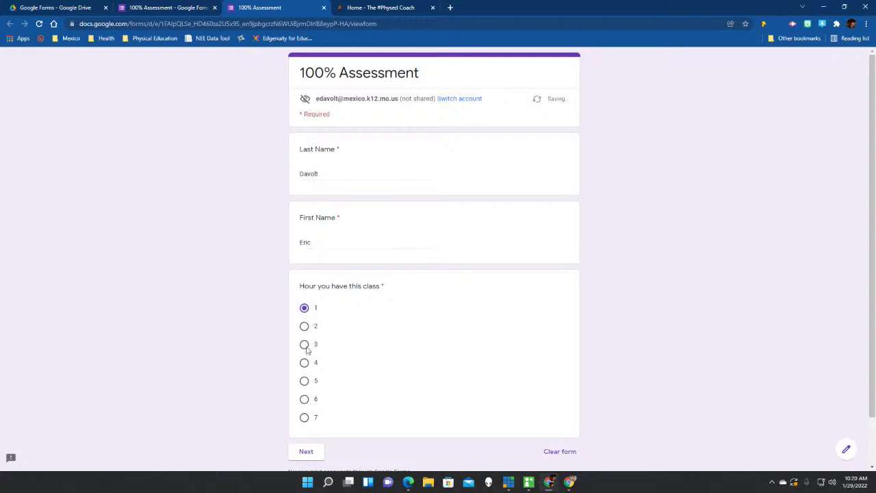
pyautogui.click(309, 457)
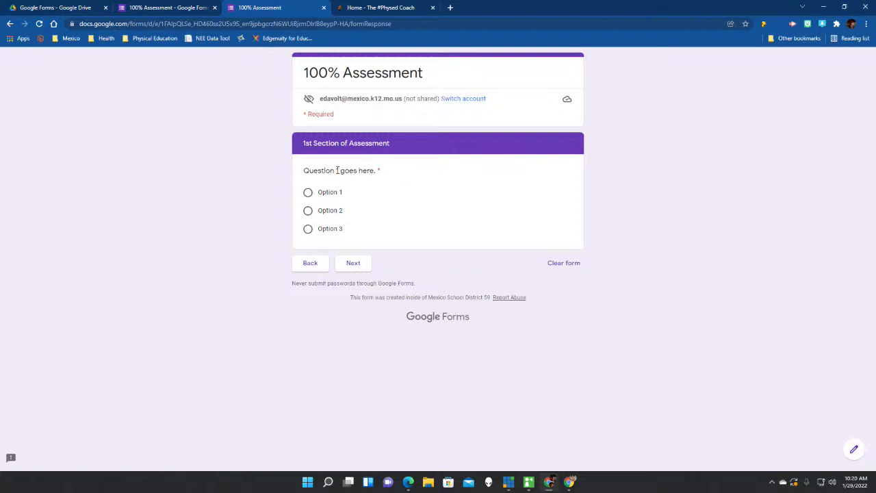
# Try the wrong answers Option 3 and Option 2 on Question 1, viewing each Good Try video.
pyautogui.click(329, 232)
pyautogui.click(355, 267)
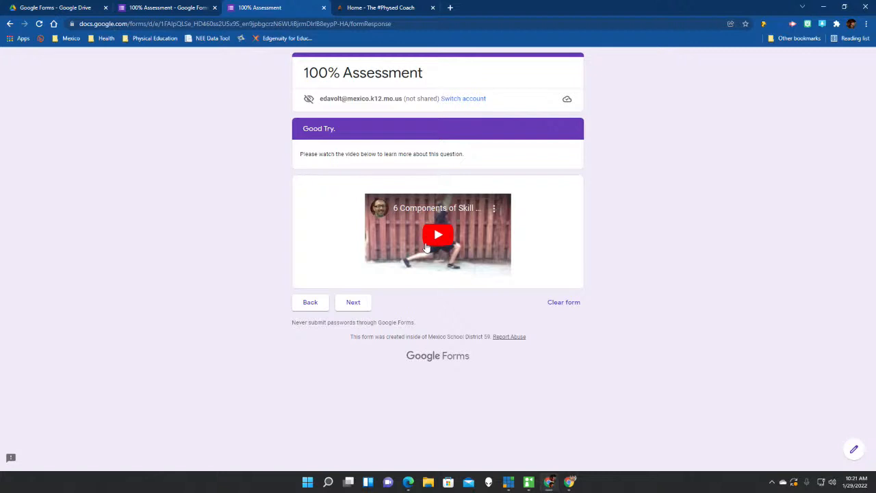
pyautogui.click(355, 306)
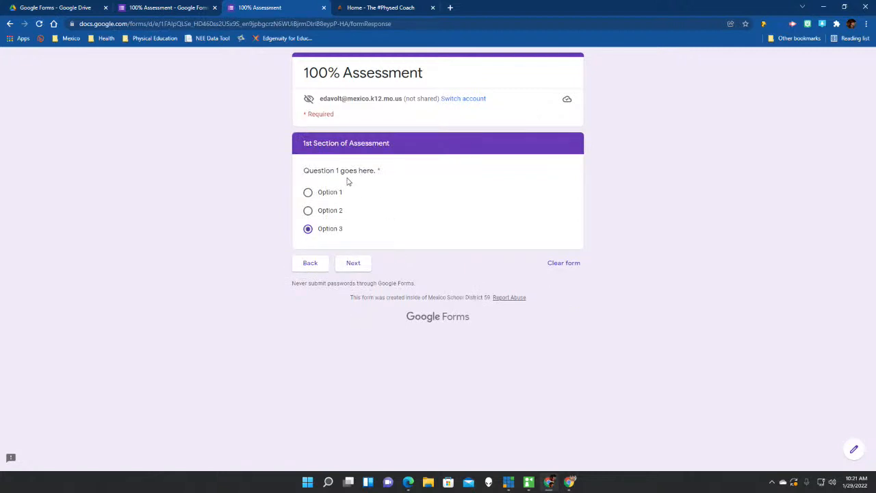
pyautogui.click(336, 212)
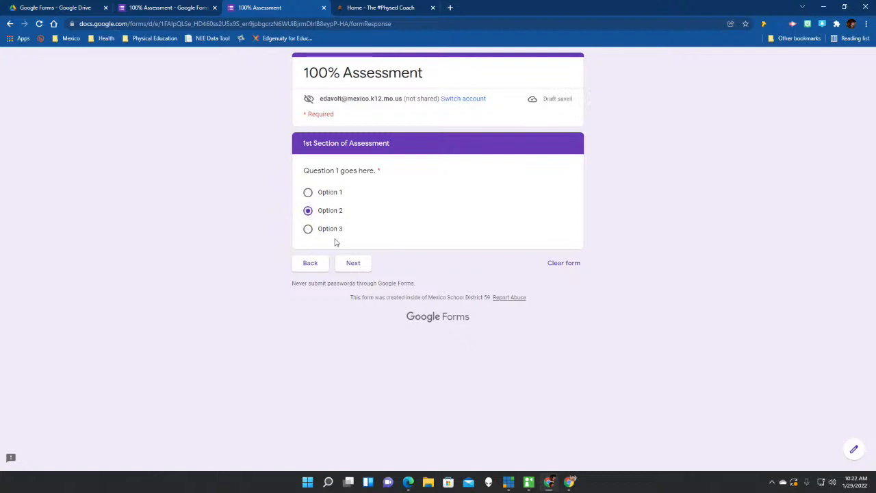
pyautogui.click(361, 267)
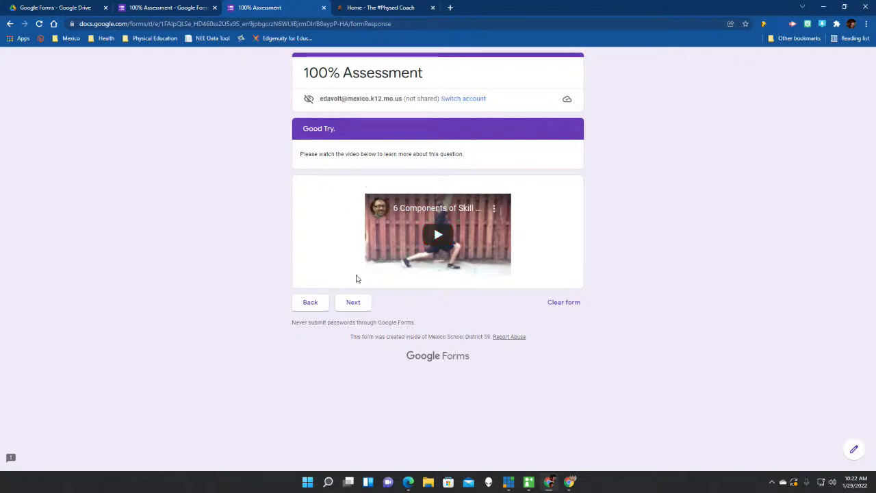
pyautogui.click(348, 304)
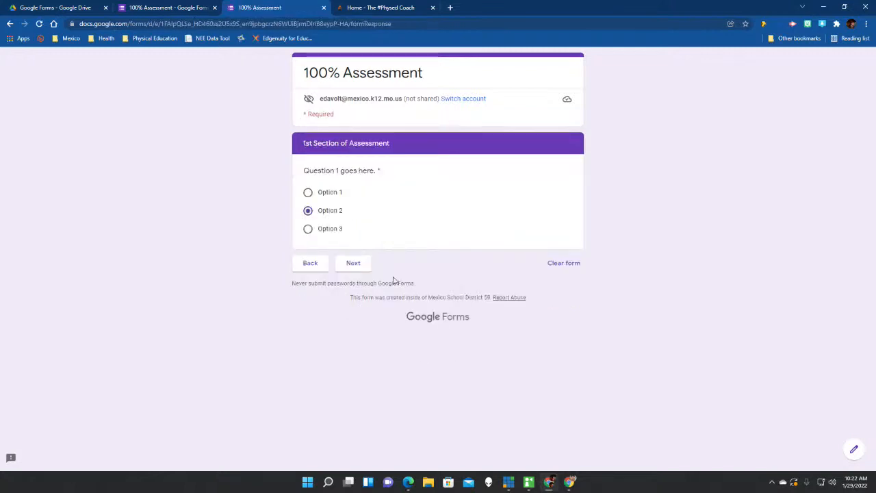
# Answer Question 1 with the correct Option 1 and continue past the congratulations to Section 2.
pyautogui.click(334, 195)
pyautogui.click(361, 269)
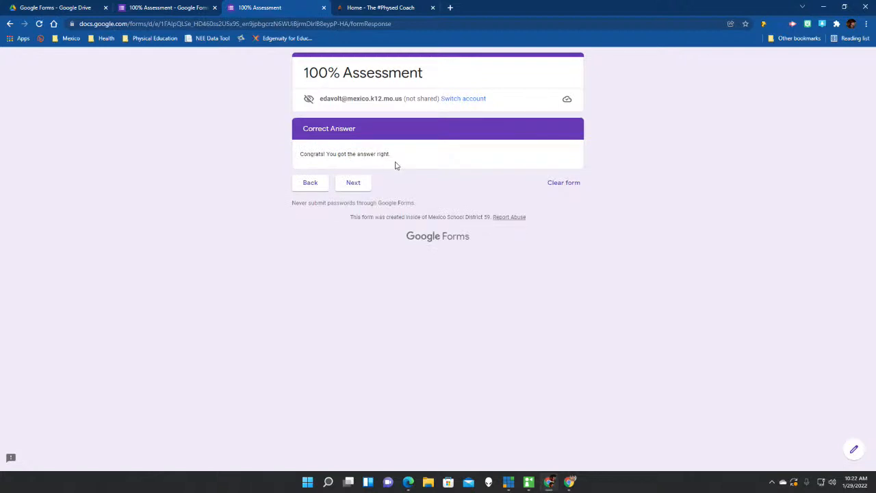
pyautogui.click(363, 186)
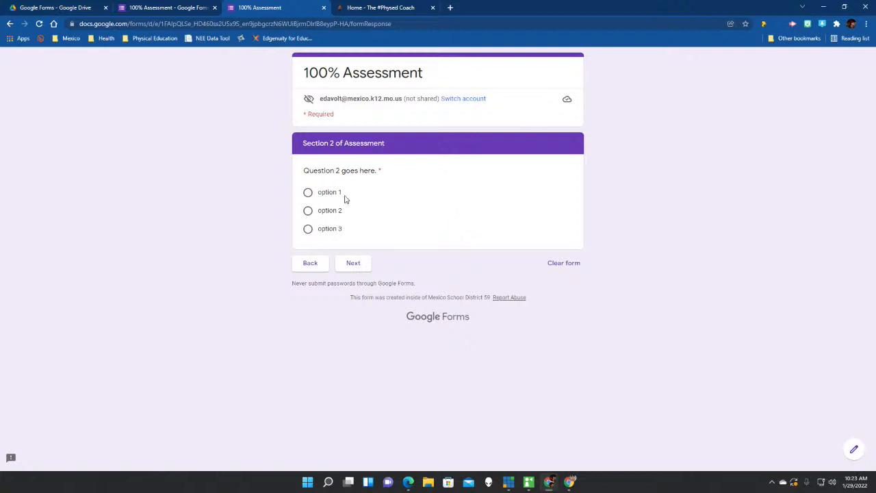
# Check Question 2's feedback pages for option 2 (correct) and option 1 (Good try).
pyautogui.click(333, 214)
pyautogui.click(362, 270)
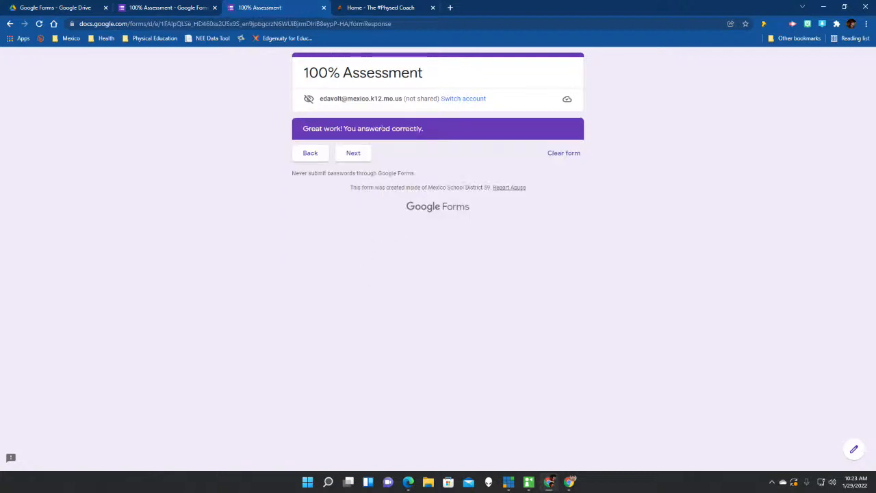
pyautogui.click(308, 155)
pyautogui.click(327, 195)
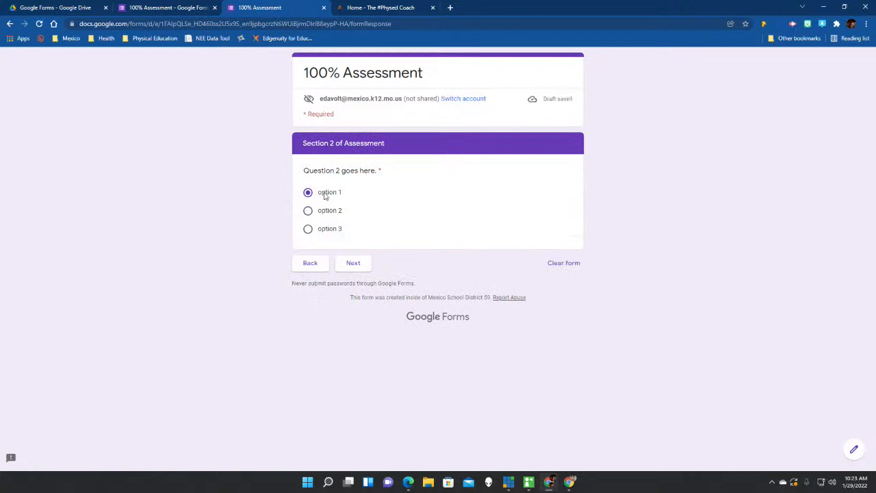
pyautogui.click(353, 267)
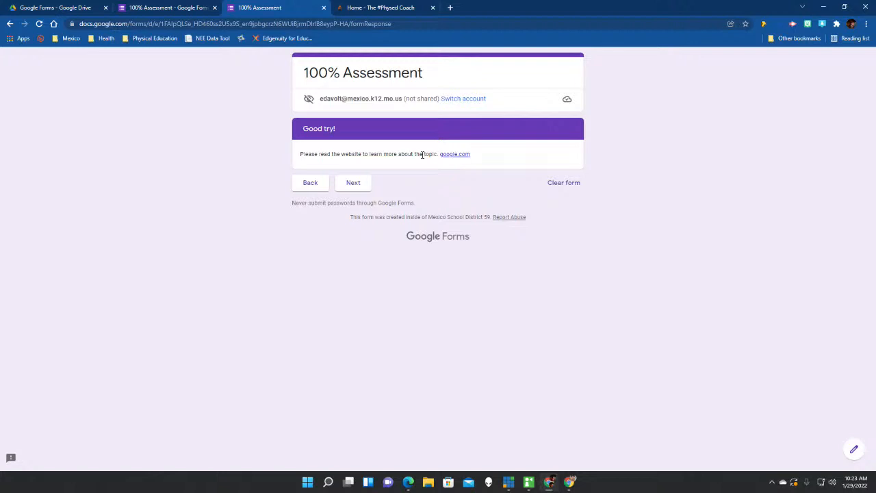
pyautogui.click(312, 184)
# Answer Question 2 with option 2, submit the assessment, and close the preview.
pyautogui.click(328, 212)
pyautogui.click(353, 262)
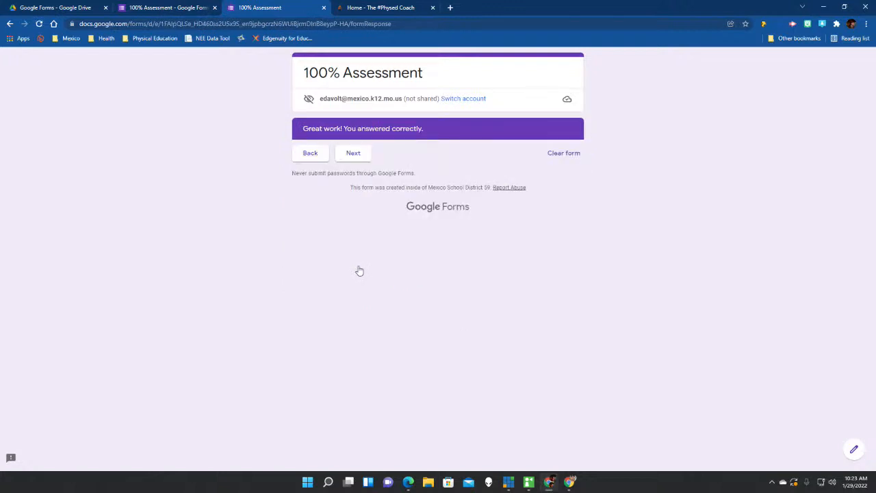
pyautogui.click(364, 158)
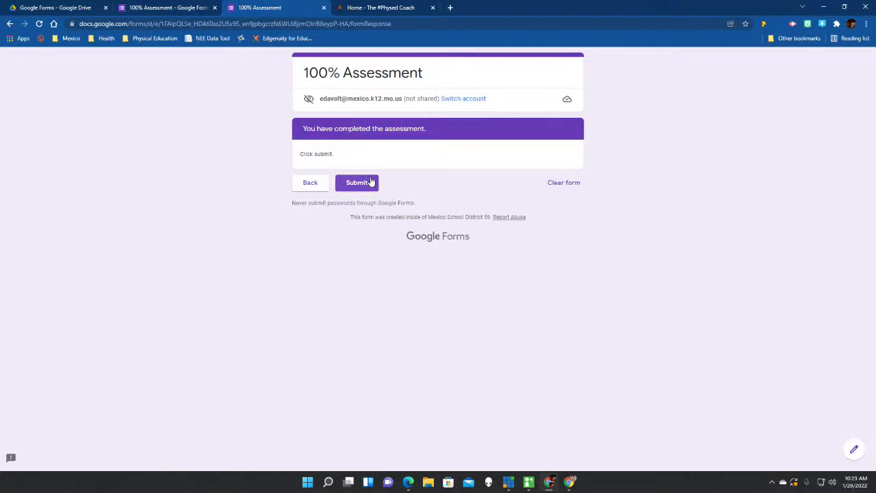
pyautogui.click(370, 182)
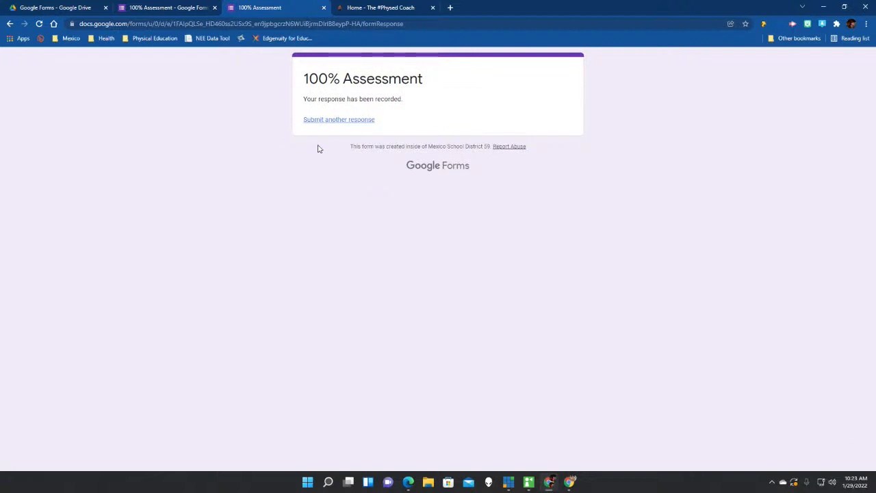
pyautogui.click(324, 7)
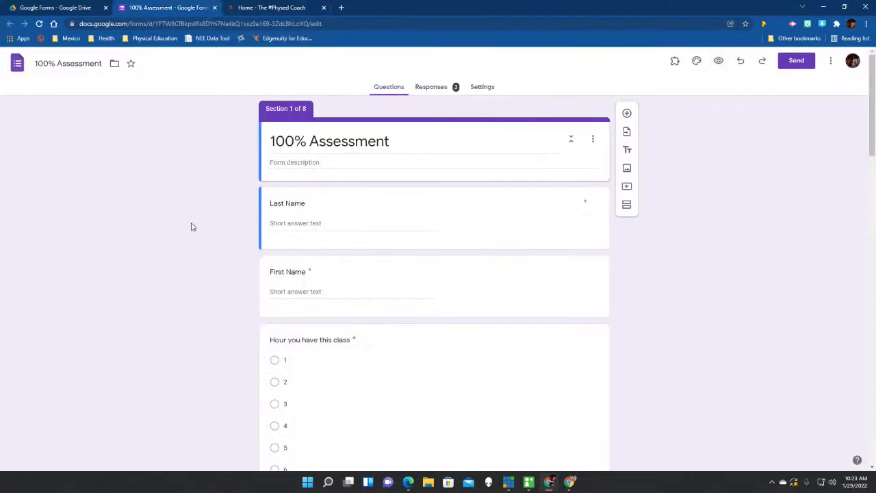
pyautogui.scroll(-1, 191, 226)
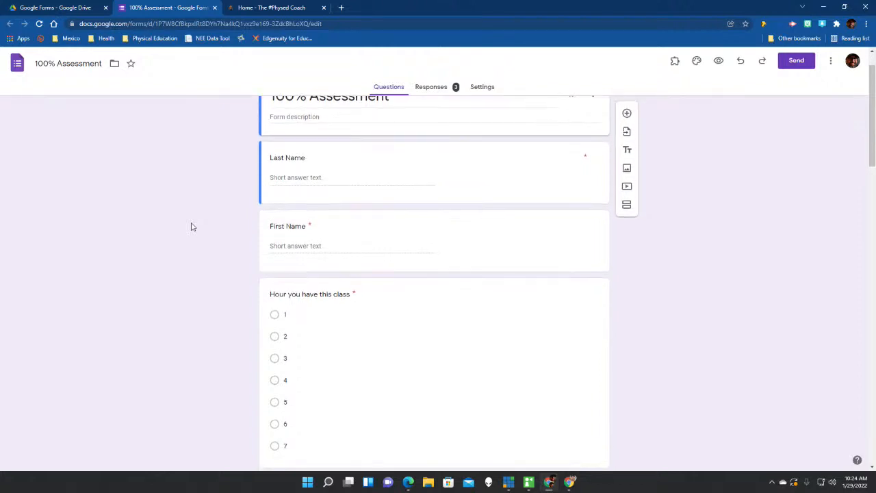
pyautogui.scroll(-15, 192, 227)
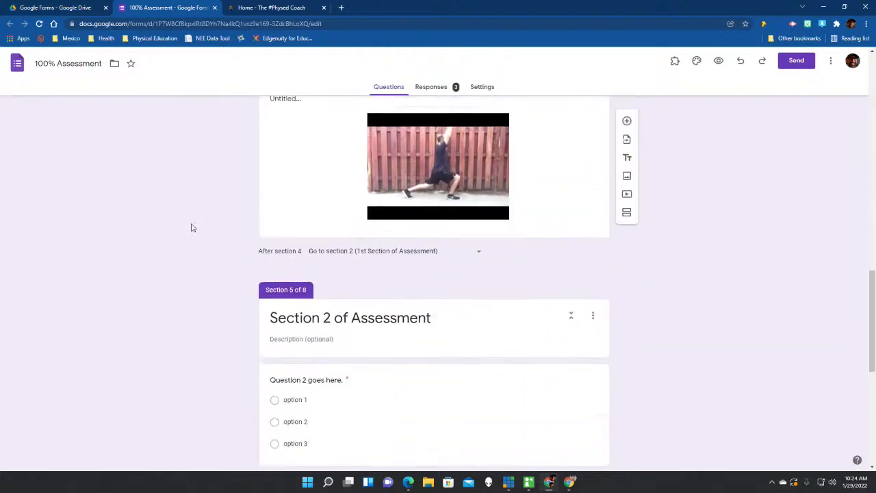
pyautogui.scroll(15, 192, 228)
pyautogui.scroll(2, 192, 228)
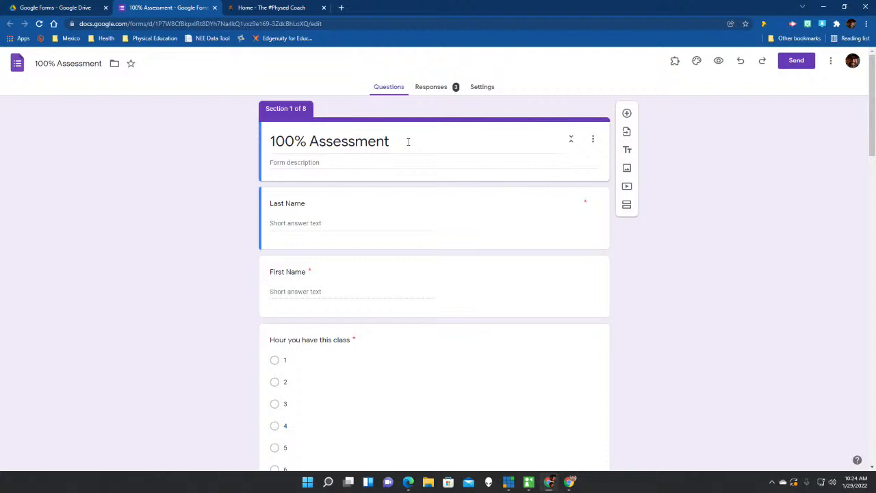
pyautogui.scroll(-2, 402, 143)
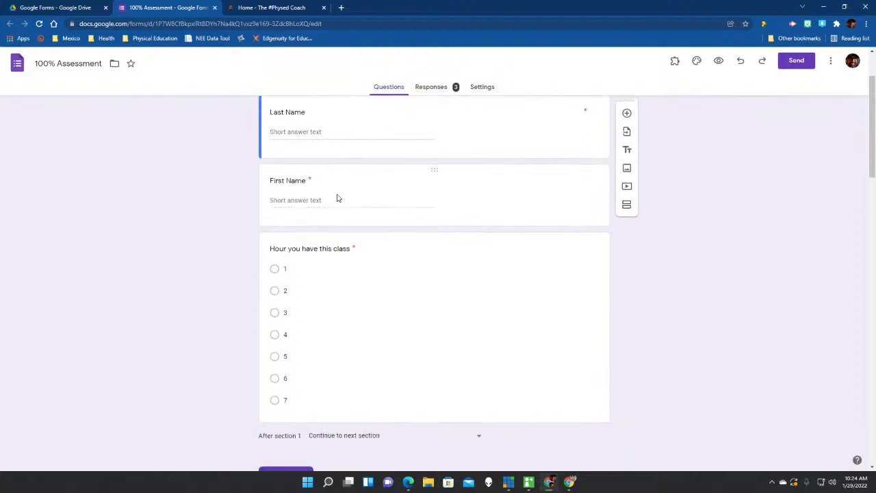
pyautogui.scroll(-2, 335, 199)
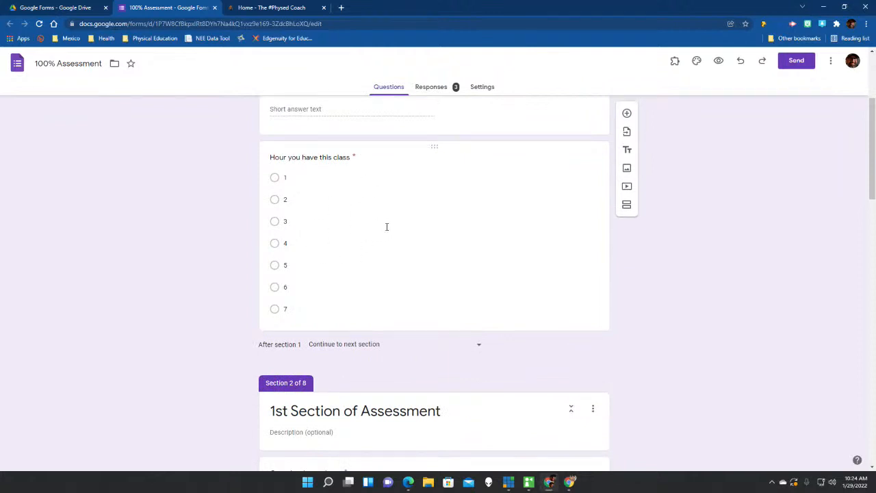
pyautogui.scroll(-3, 384, 225)
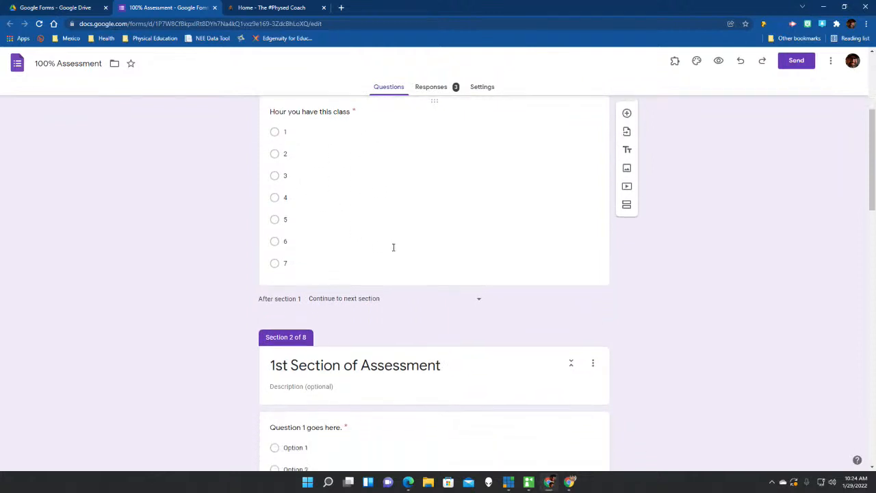
pyautogui.scroll(-1, 397, 249)
pyautogui.scroll(4, 399, 250)
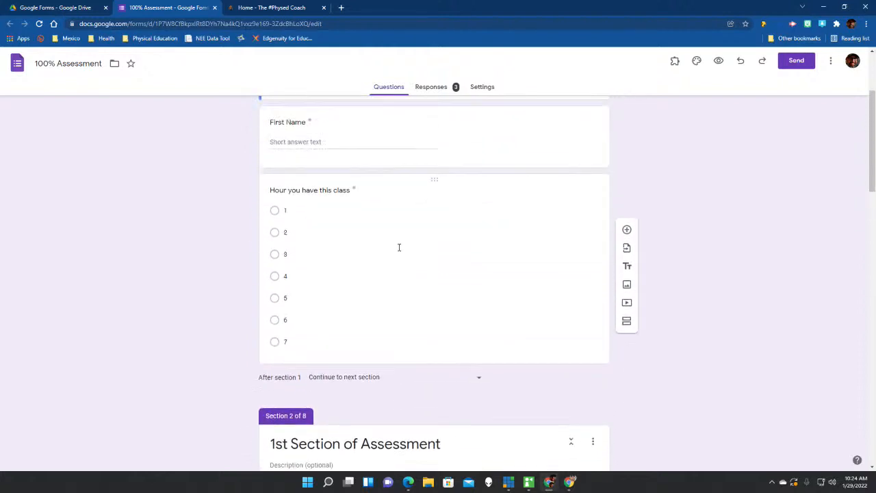
pyautogui.click(442, 282)
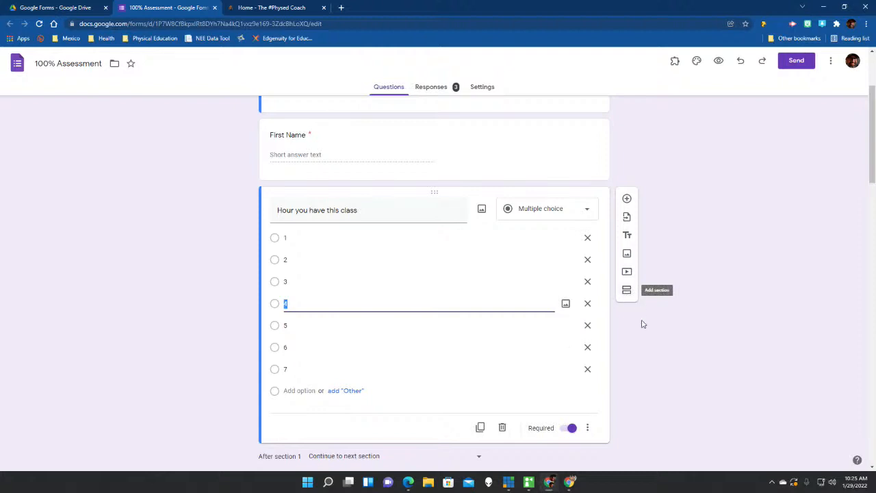
pyautogui.scroll(-4, 637, 323)
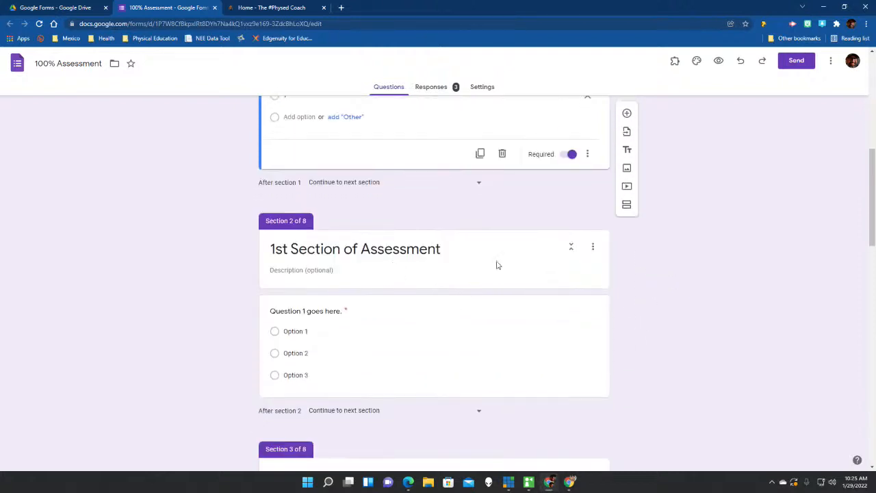
pyautogui.scroll(-1, 425, 240)
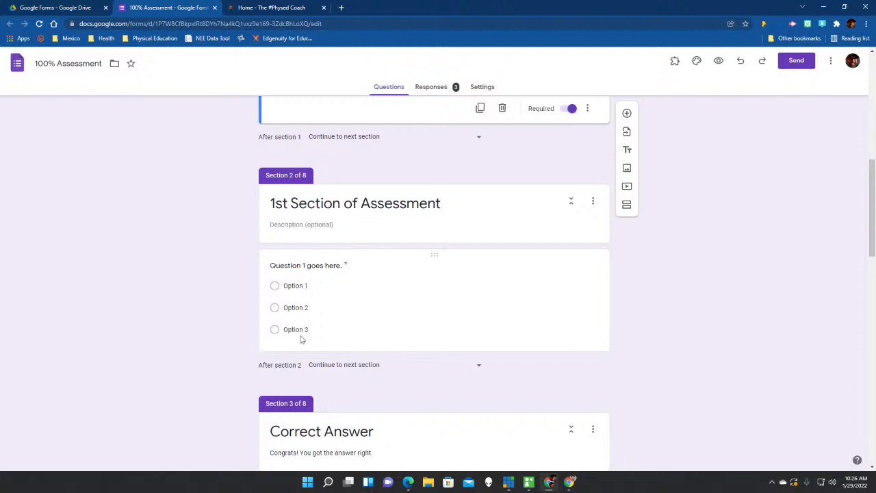
# Confirm Question 1 uses 'Go to section based on answer', with Option 1 going to section 3.
pyautogui.click(373, 303)
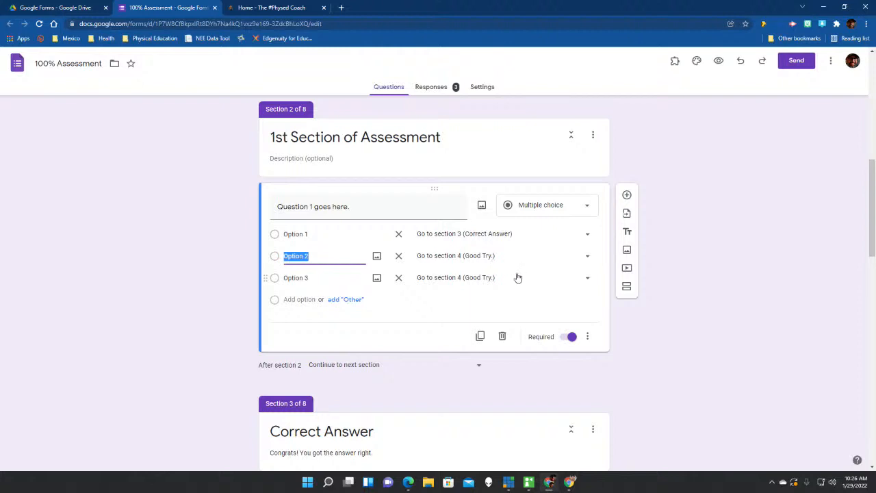
pyautogui.click(588, 337)
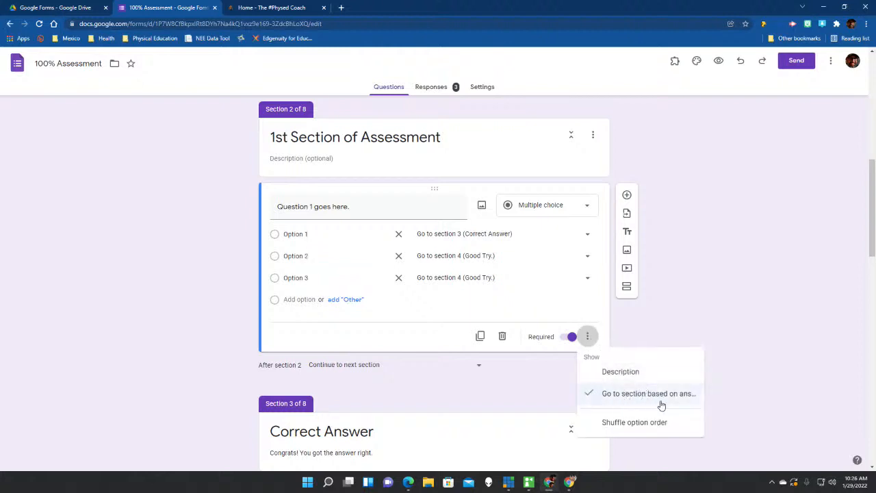
pyautogui.click(704, 322)
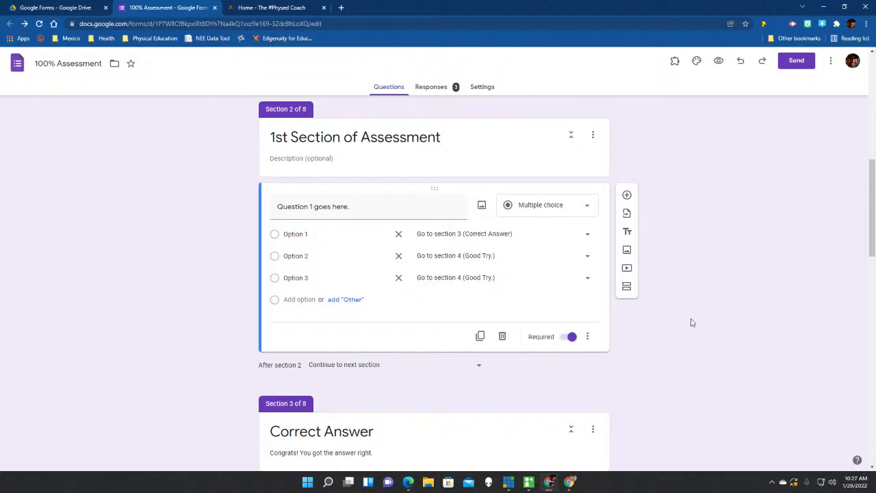
pyautogui.click(588, 337)
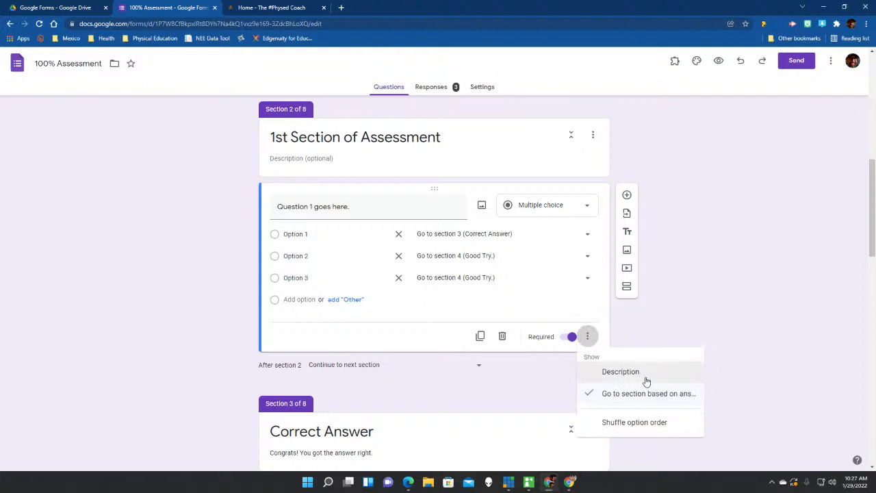
pyautogui.click(675, 312)
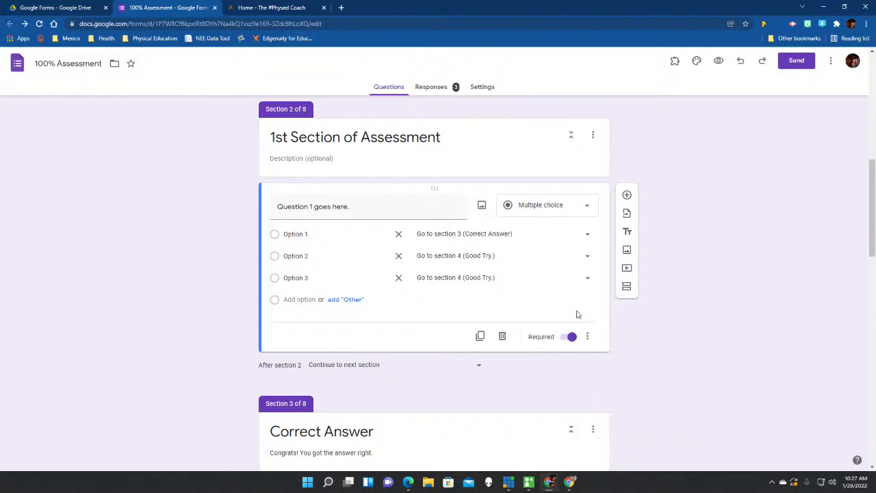
pyautogui.click(588, 235)
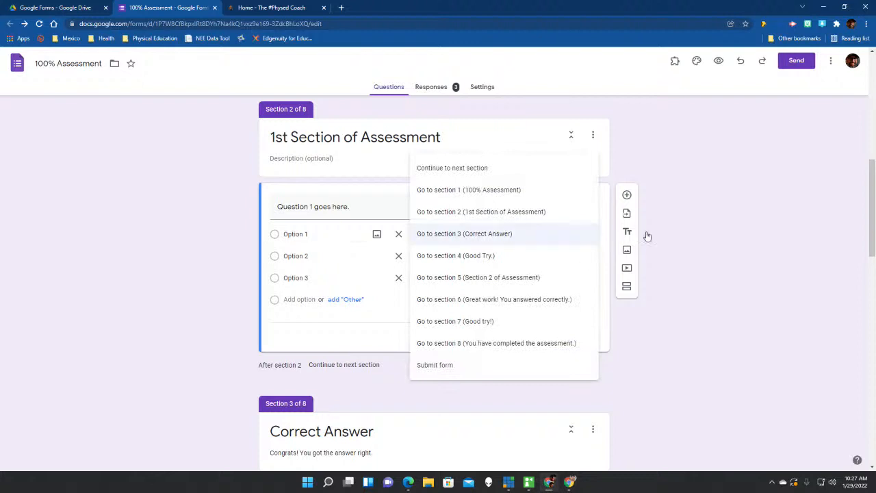
pyautogui.click(710, 217)
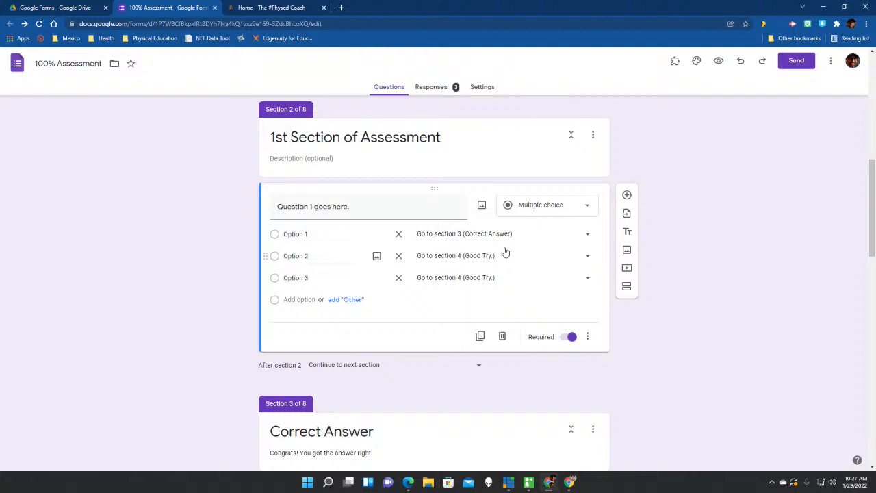
pyautogui.scroll(-2, 429, 281)
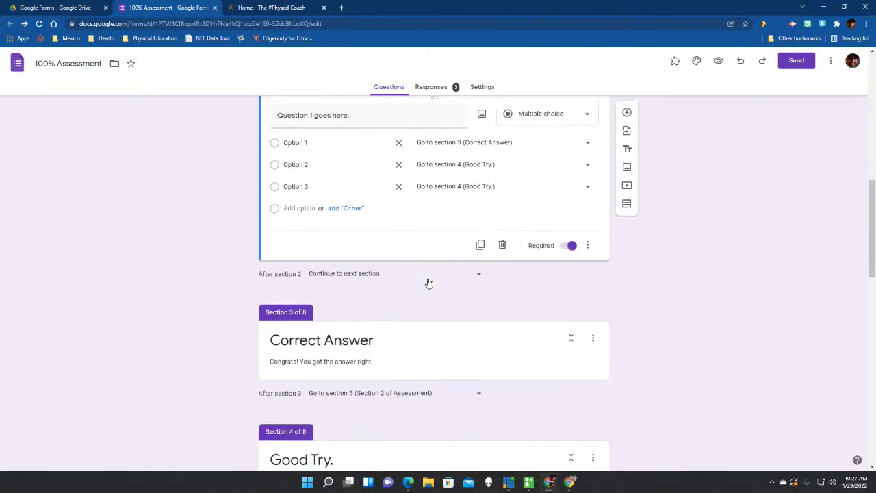
pyautogui.scroll(-2, 422, 303)
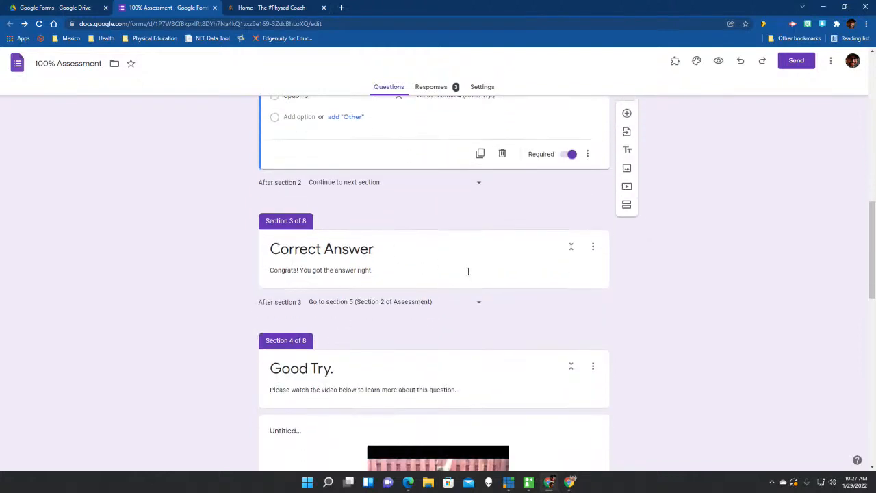
pyautogui.scroll(3, 412, 268)
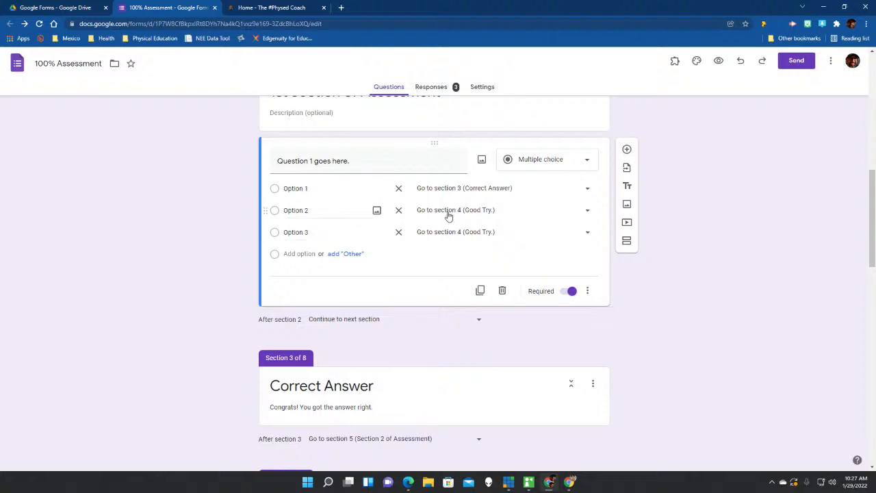
pyautogui.scroll(-2, 464, 225)
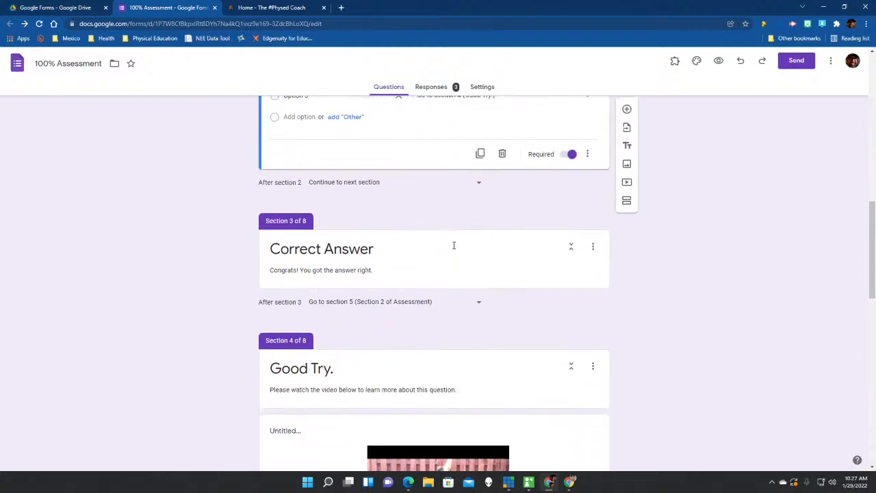
pyautogui.scroll(-2, 384, 404)
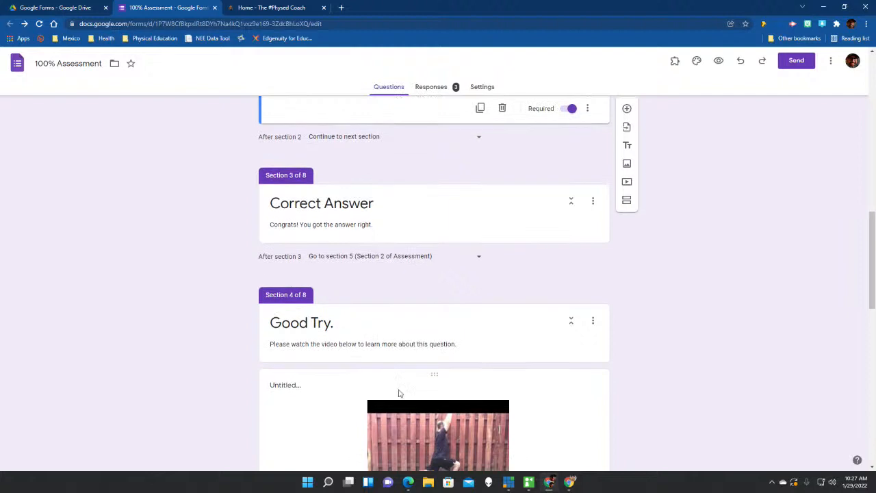
pyautogui.scroll(-2, 425, 377)
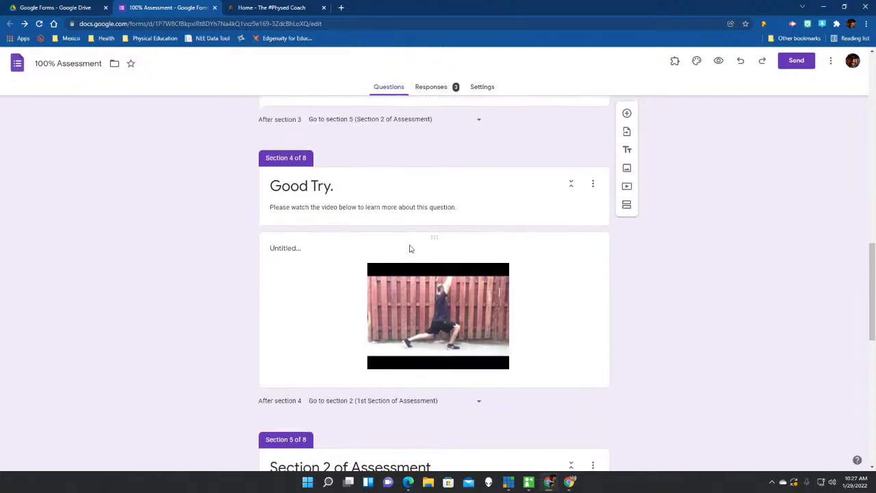
pyautogui.scroll(2, 413, 252)
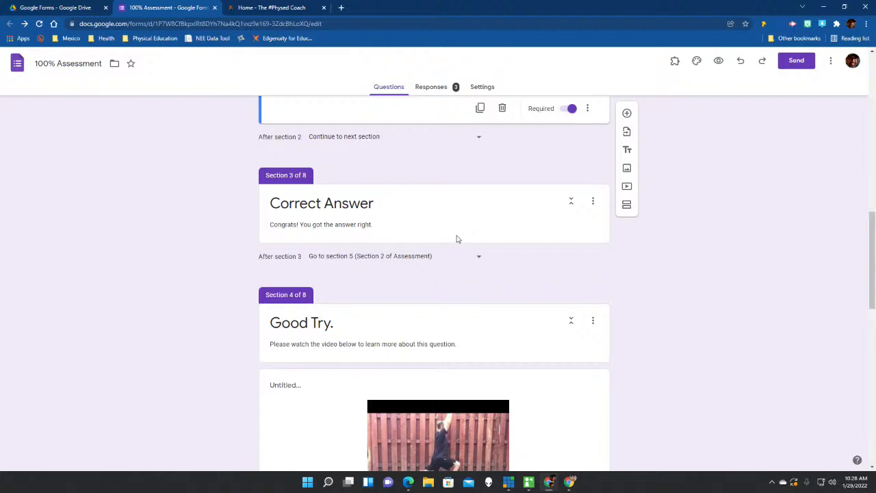
pyautogui.scroll(-1, 449, 271)
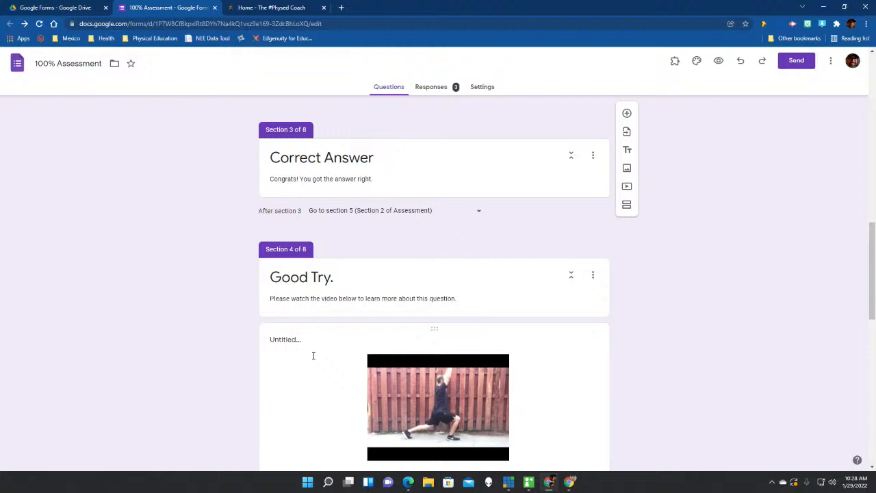
# Keep section 3 routing to section 5, and route section 4 to section 5 (Section 2 of Assessment).
pyautogui.click(480, 215)
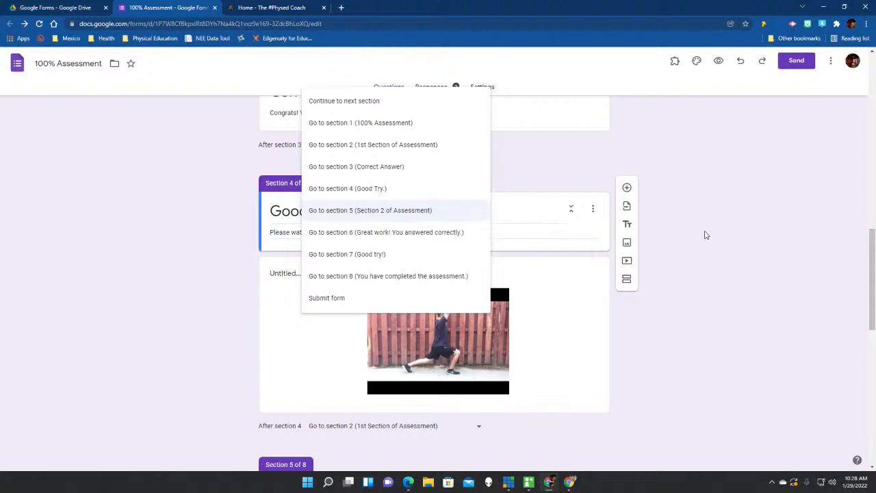
pyautogui.click(706, 235)
pyautogui.scroll(-1, 461, 326)
pyautogui.scroll(-2, 461, 331)
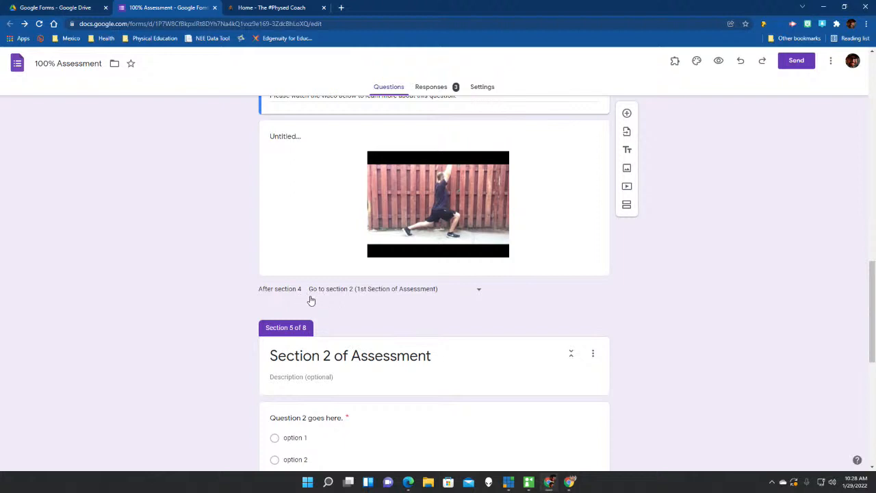
pyautogui.click(384, 293)
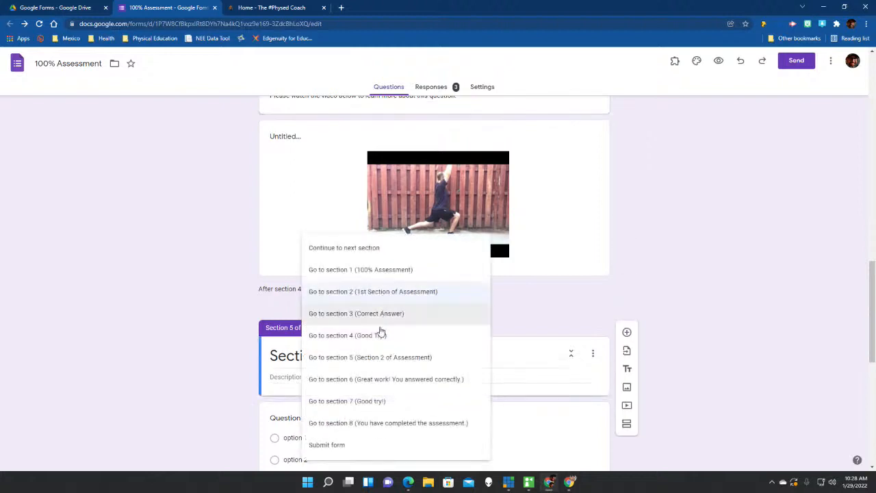
pyautogui.click(385, 356)
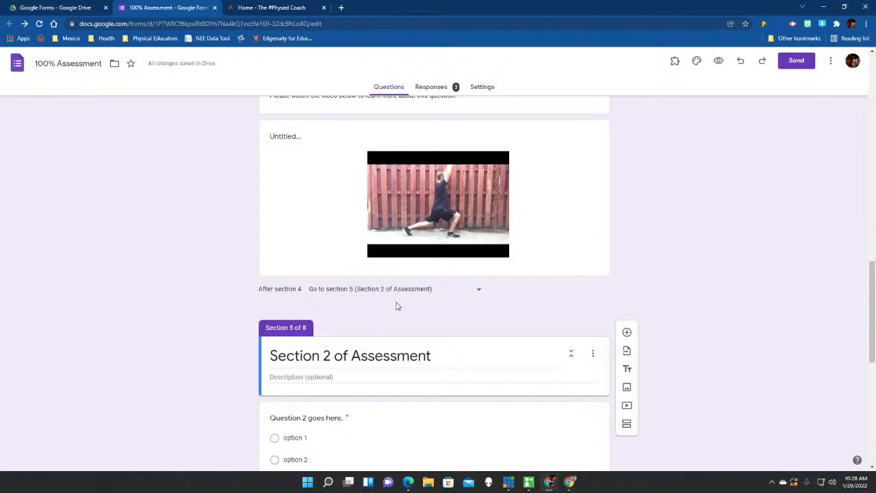
pyautogui.scroll(-1, 349, 301)
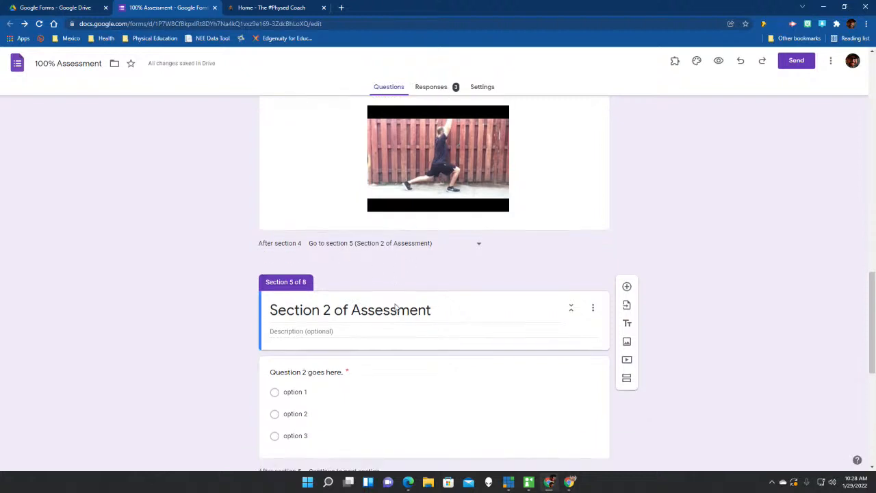
pyautogui.scroll(-1, 257, 309)
pyautogui.scroll(-5, 219, 246)
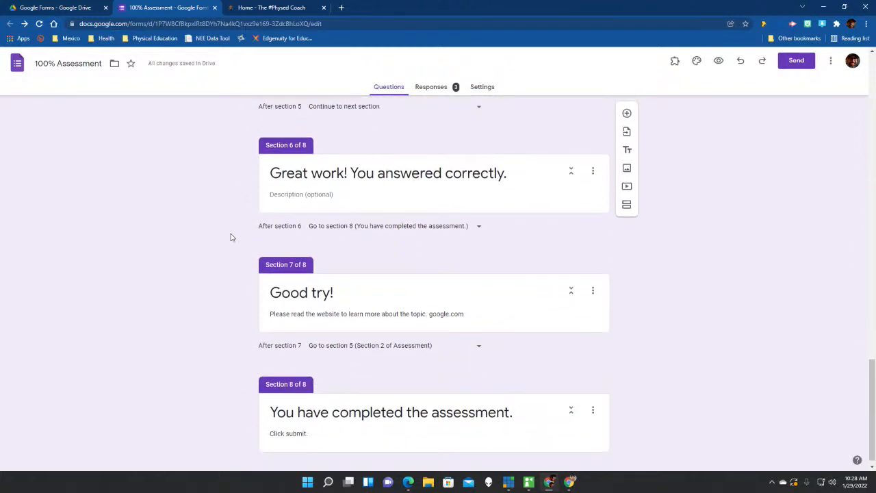
pyautogui.scroll(2, 233, 232)
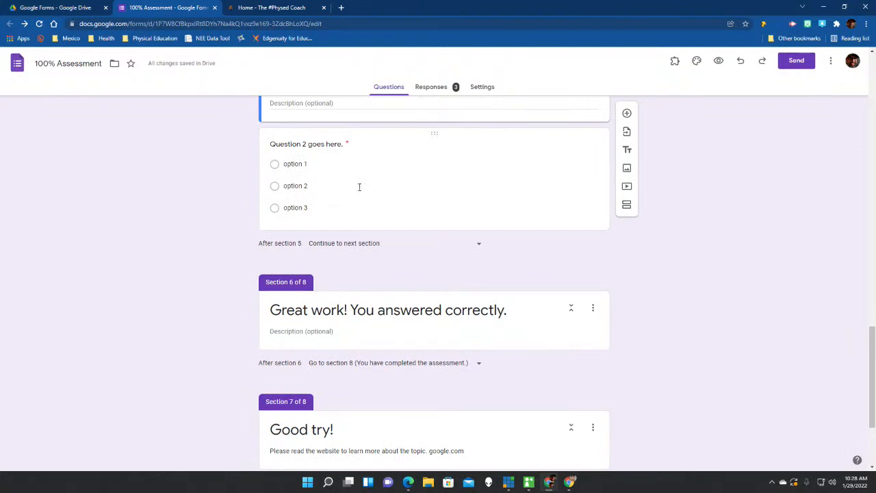
pyautogui.scroll(3, 358, 185)
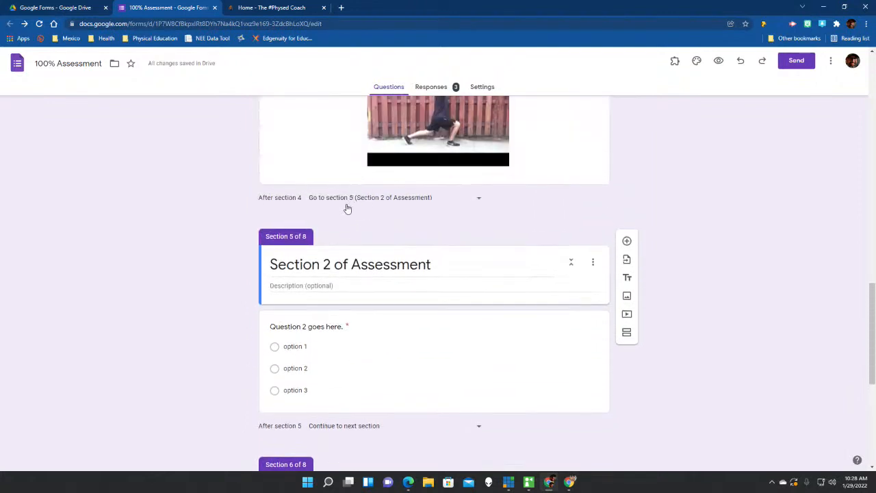
pyautogui.scroll(4, 348, 208)
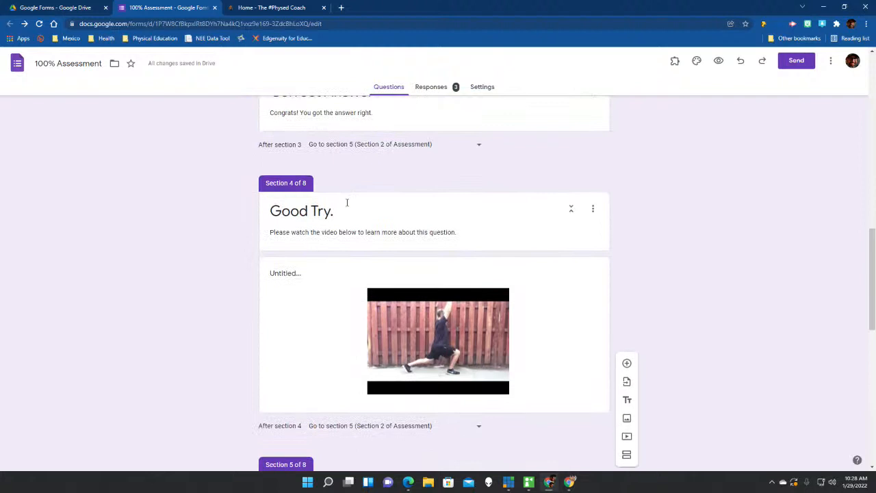
pyautogui.scroll(-2, 347, 203)
pyautogui.scroll(1, 295, 175)
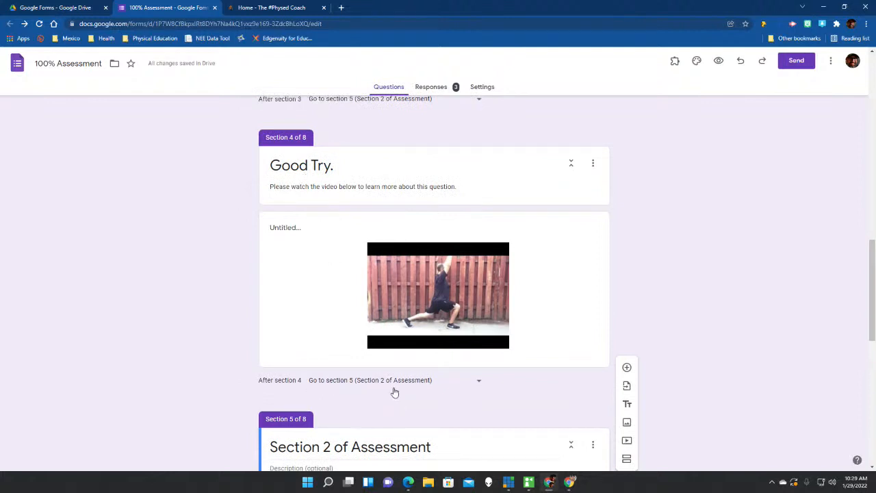
pyautogui.scroll(1, 416, 389)
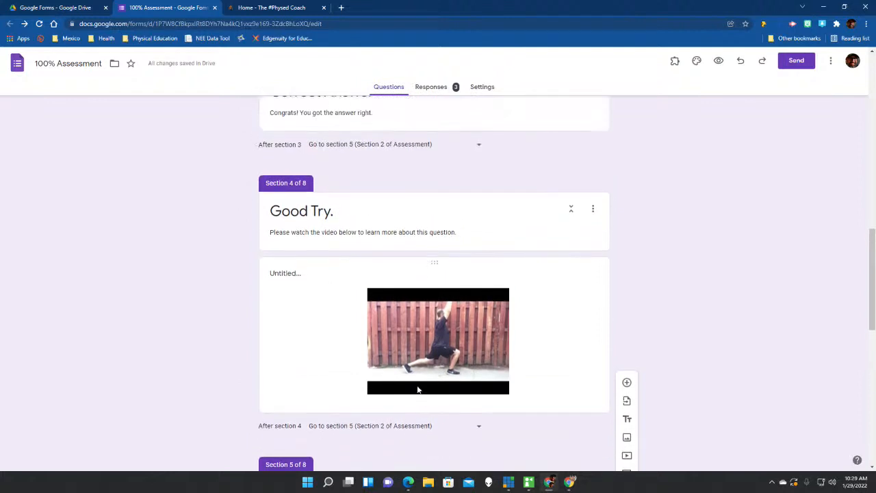
pyautogui.scroll(4, 417, 389)
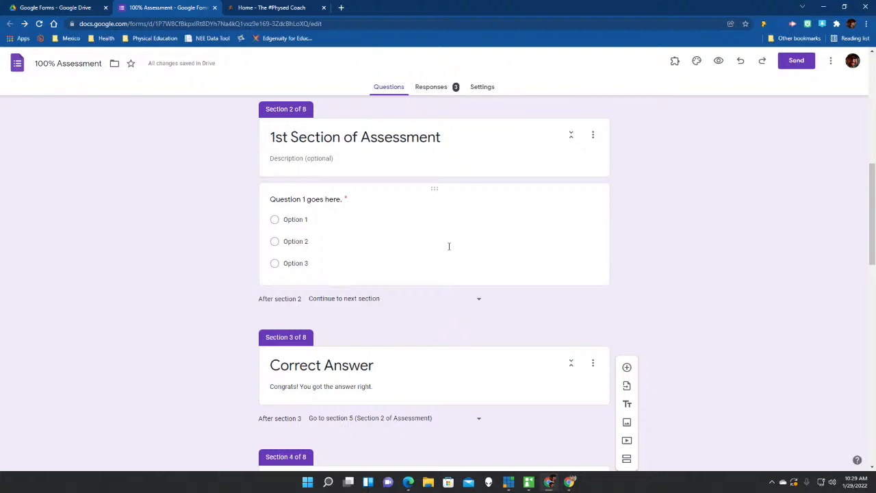
pyautogui.scroll(-2, 182, 281)
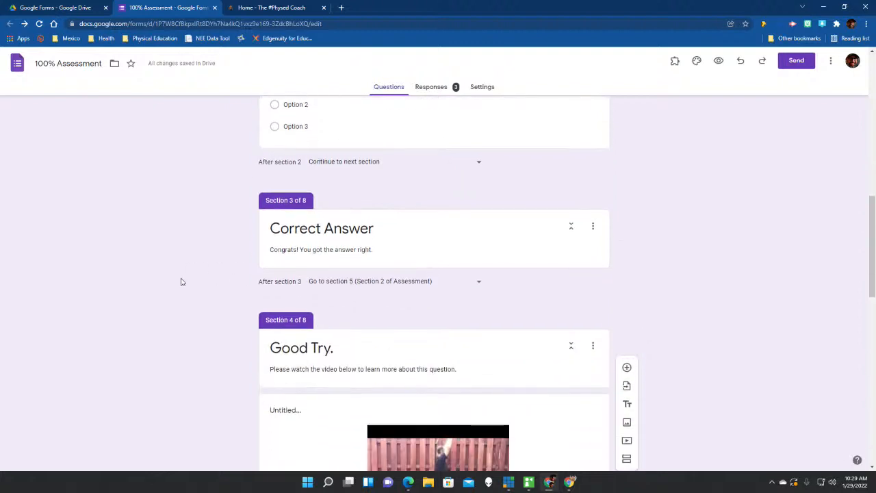
pyautogui.scroll(-5, 183, 281)
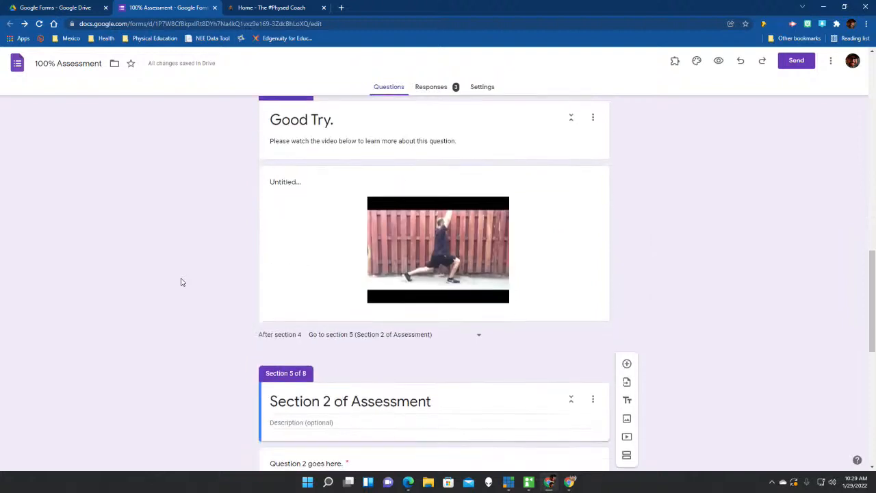
pyautogui.scroll(-2, 182, 282)
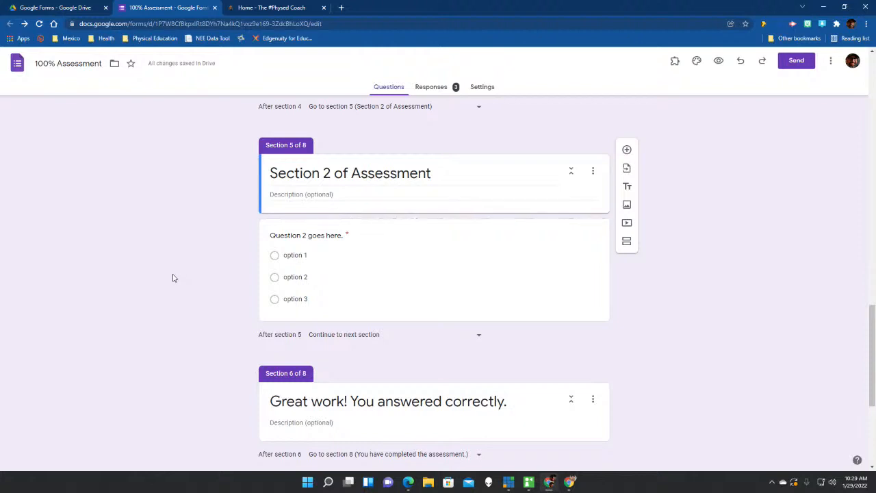
pyautogui.scroll(-1, 171, 249)
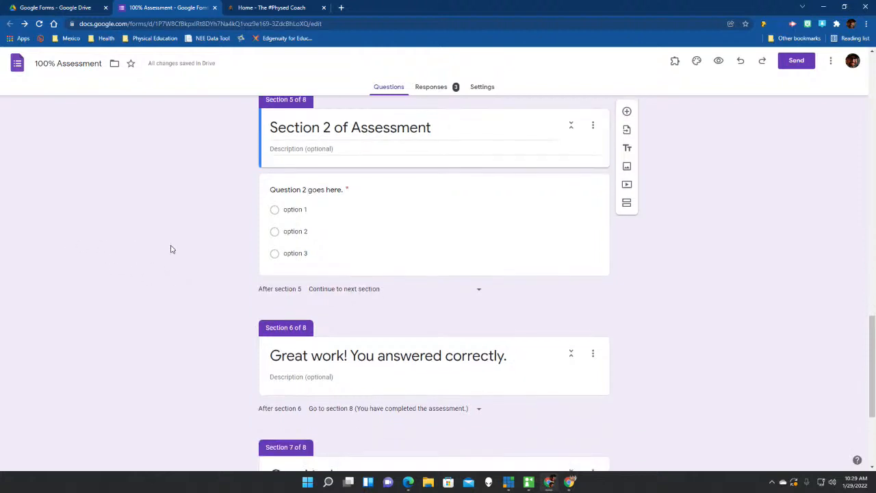
pyautogui.scroll(1, 171, 249)
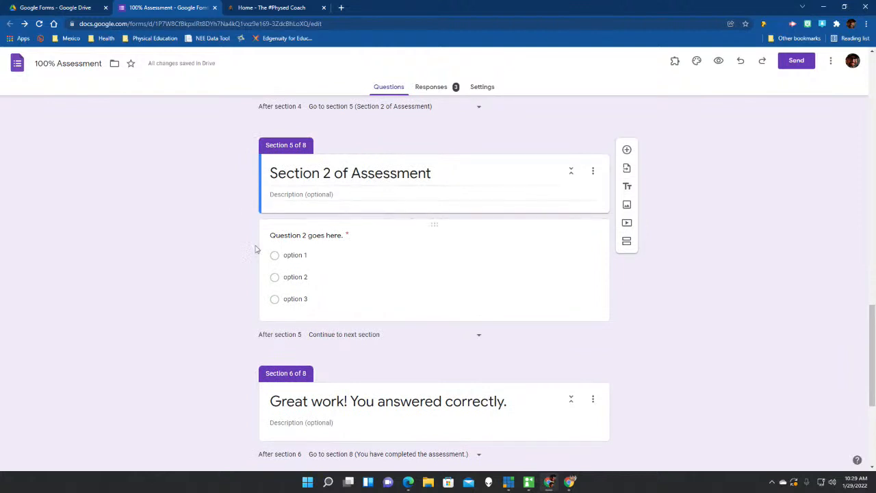
pyautogui.click(414, 292)
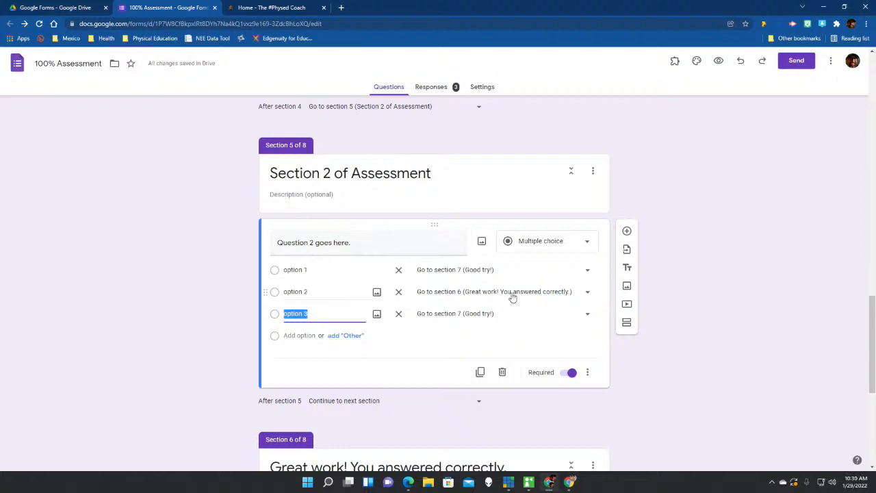
pyautogui.click(590, 377)
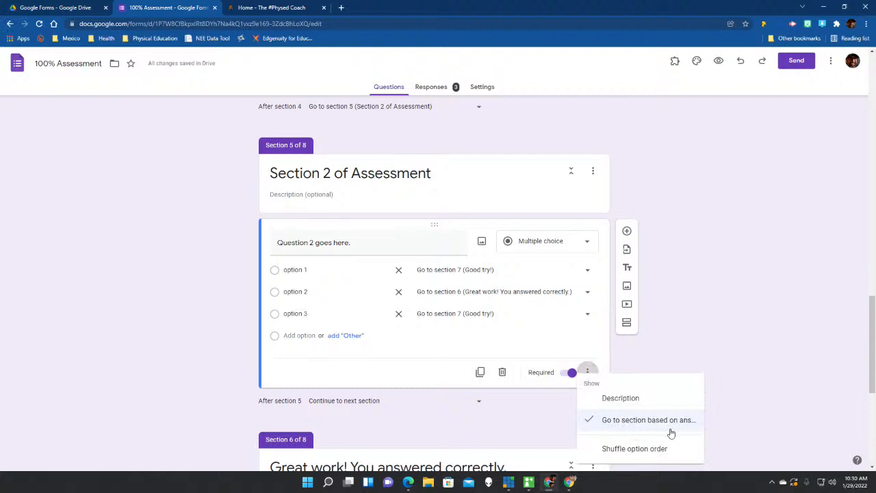
pyautogui.click(717, 363)
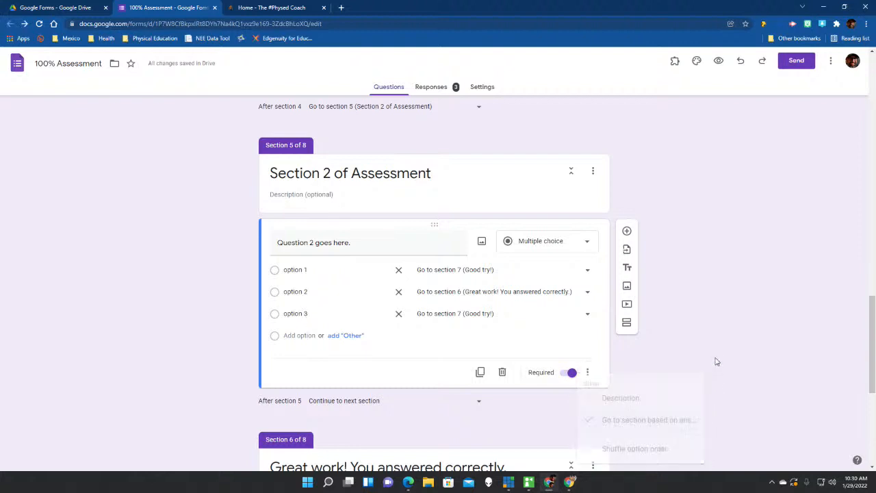
pyautogui.click(588, 314)
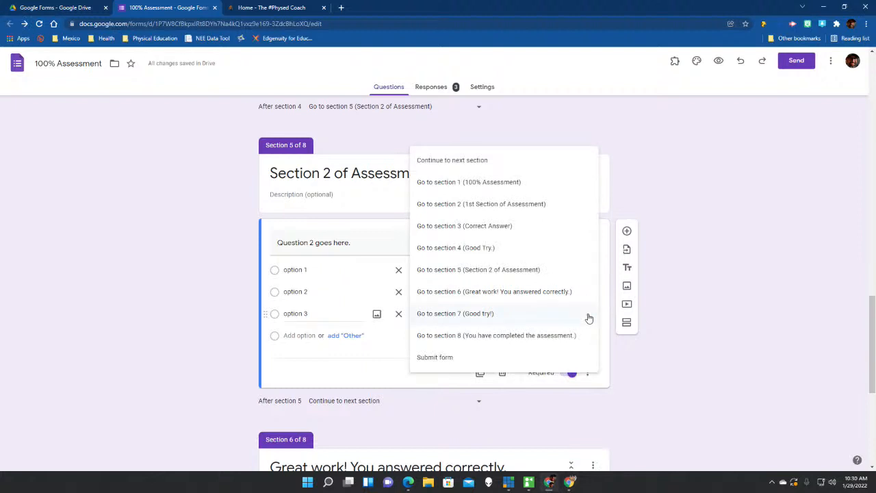
pyautogui.click(689, 353)
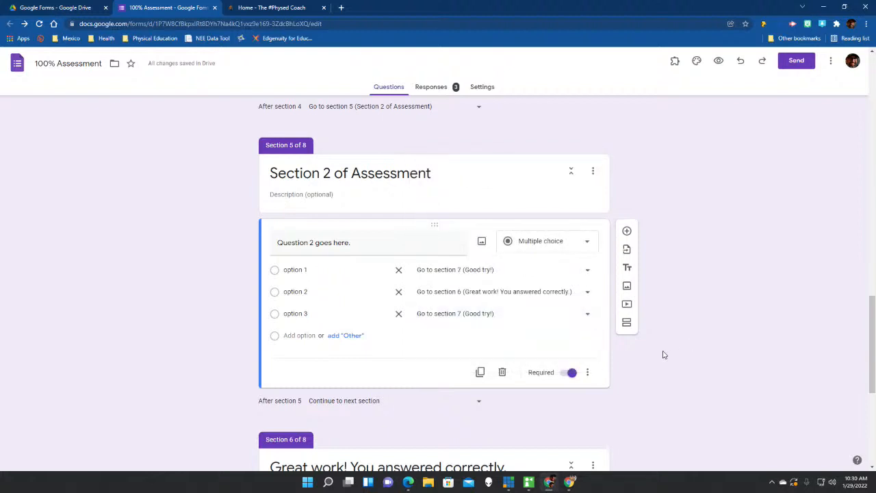
pyautogui.scroll(-3, 662, 354)
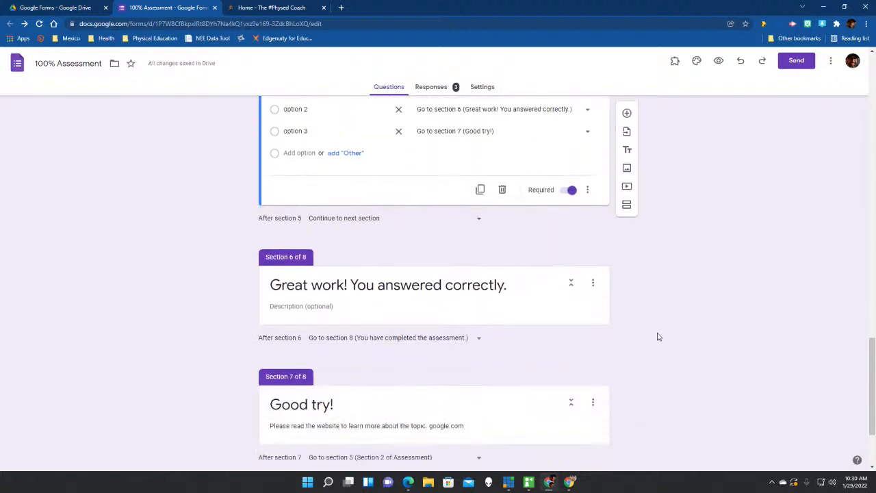
pyautogui.scroll(-2, 659, 337)
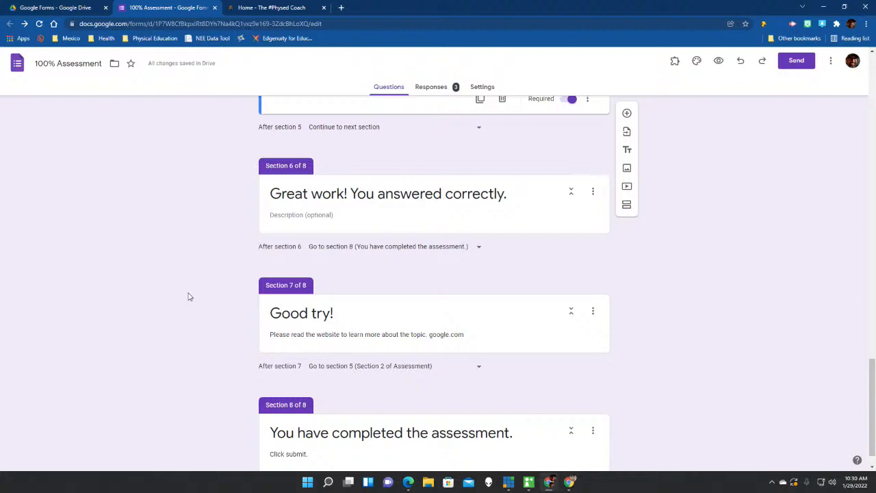
pyautogui.scroll(-1, 190, 296)
pyautogui.scroll(15, 189, 297)
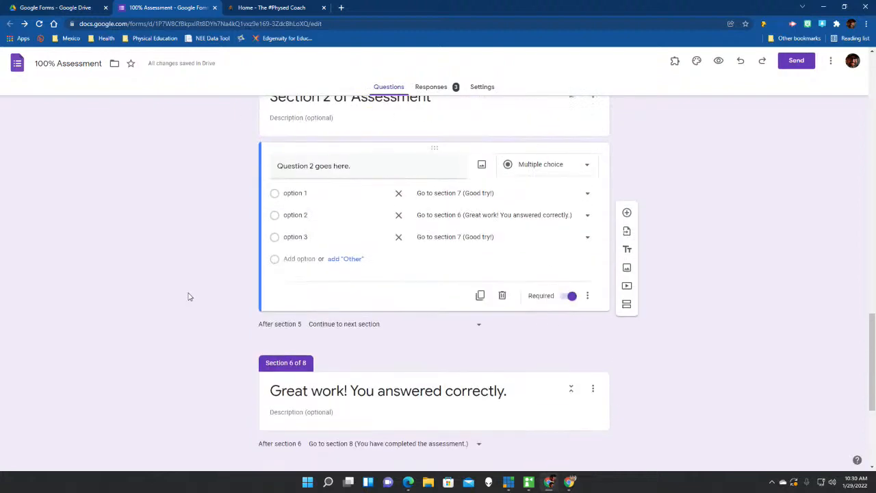
pyautogui.scroll(15, 190, 296)
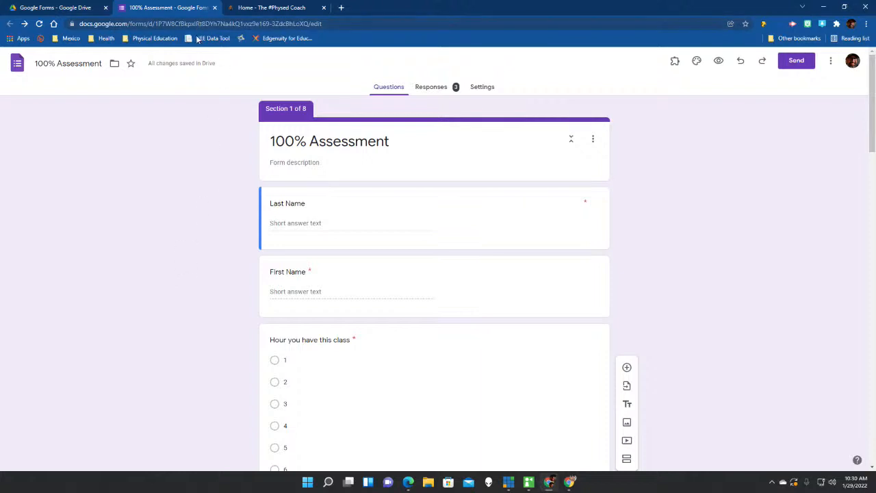
# Review the 100% Assessment response summary: 3 responses, all hour 1 and option 2.
pyautogui.click(441, 89)
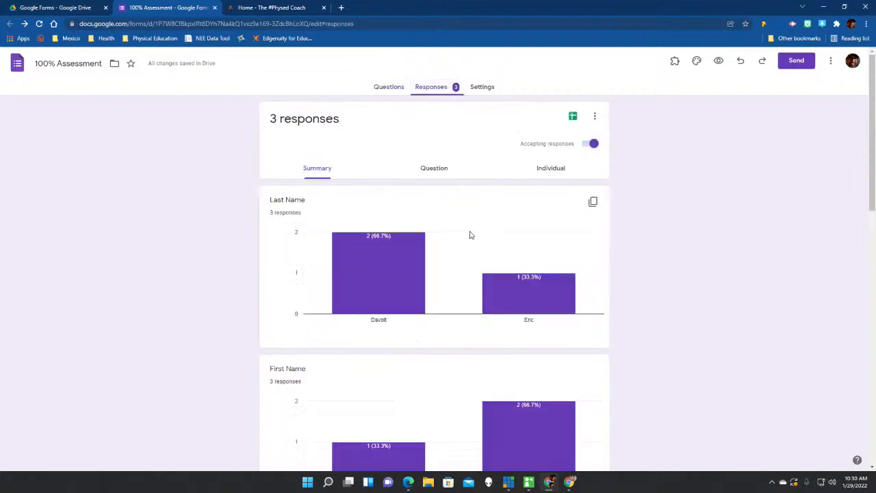
pyautogui.scroll(-10, 470, 235)
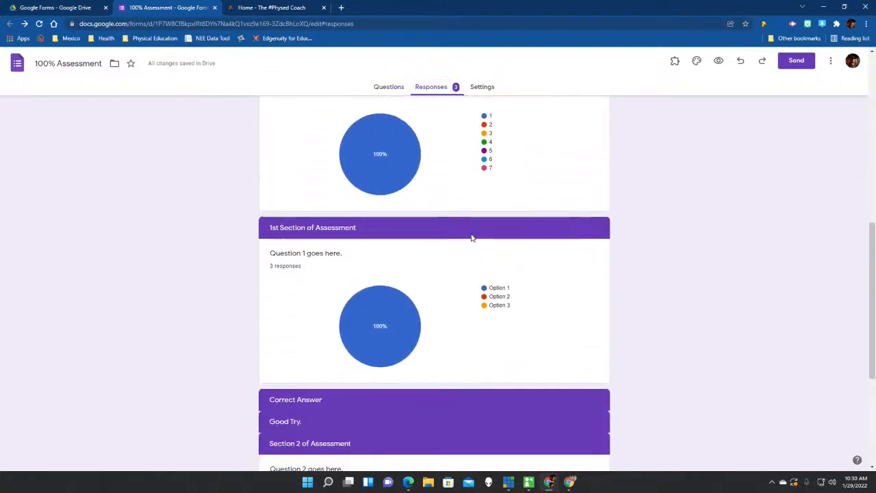
pyautogui.scroll(-3, 471, 237)
pyautogui.scroll(1, 471, 237)
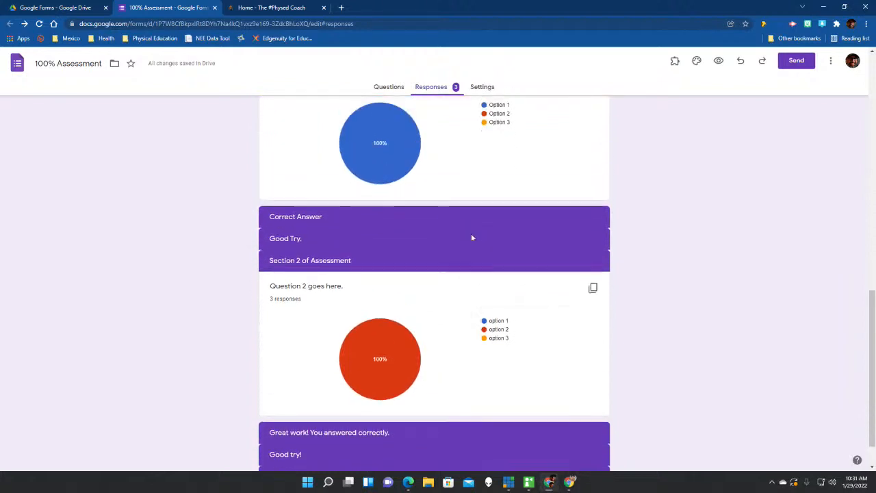
pyautogui.scroll(10, 472, 238)
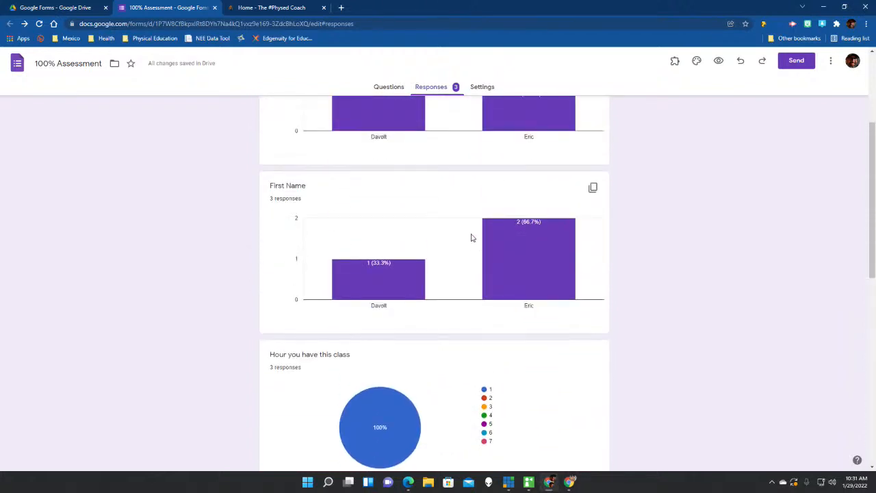
pyautogui.scroll(2, 471, 238)
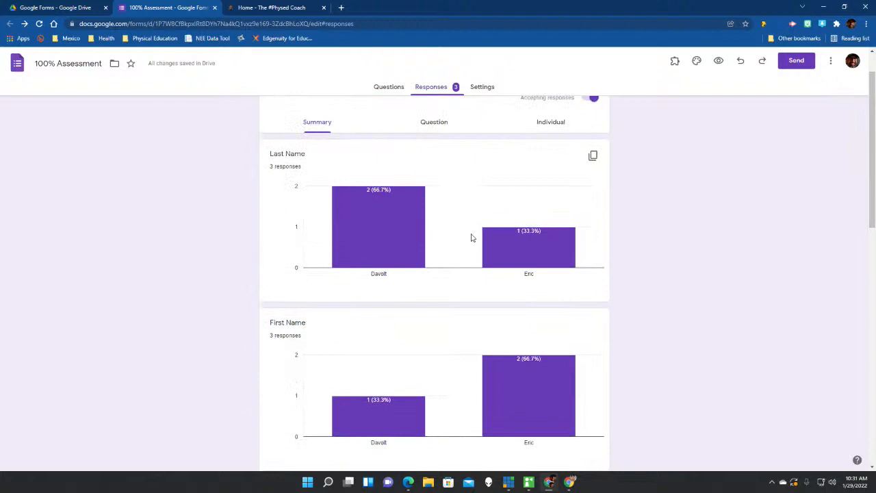
pyautogui.scroll(-5, 471, 237)
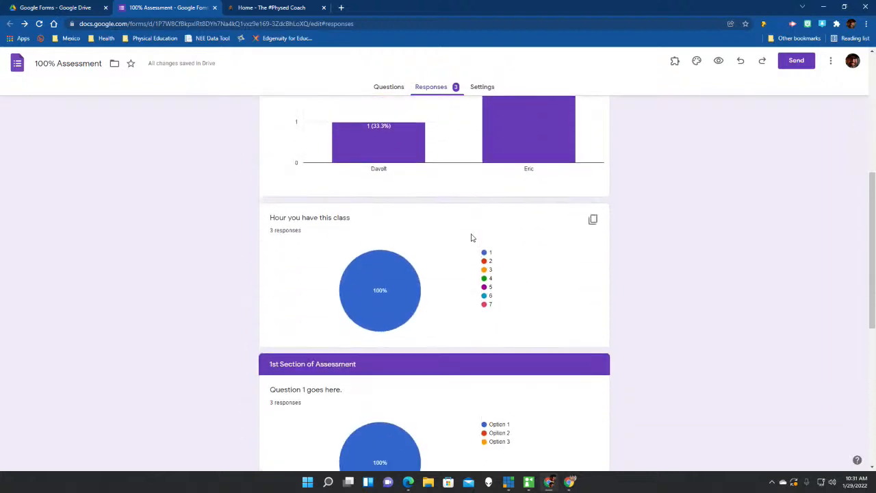
pyautogui.scroll(-3, 472, 237)
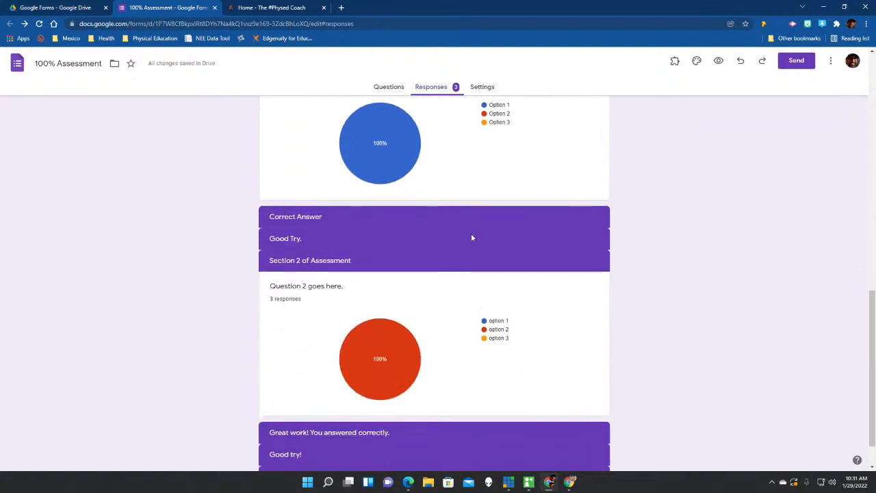
pyautogui.scroll(-1, 471, 238)
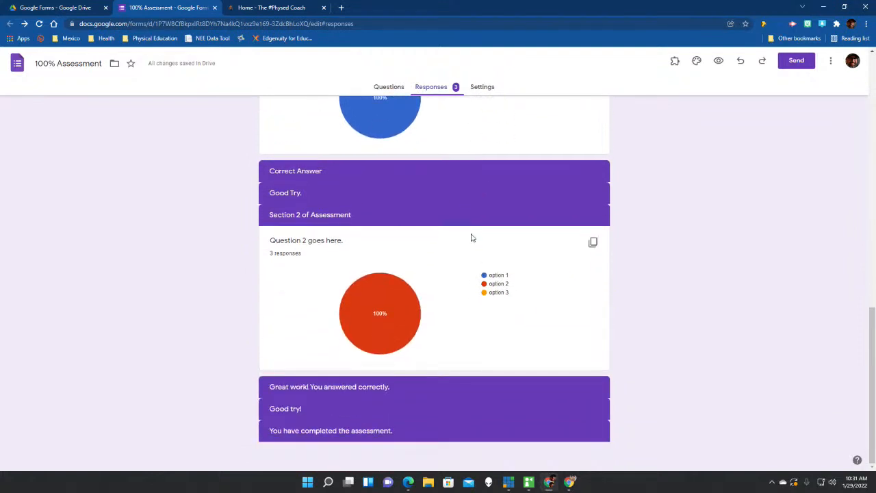
pyautogui.scroll(2, 471, 238)
pyautogui.scroll(10, 471, 237)
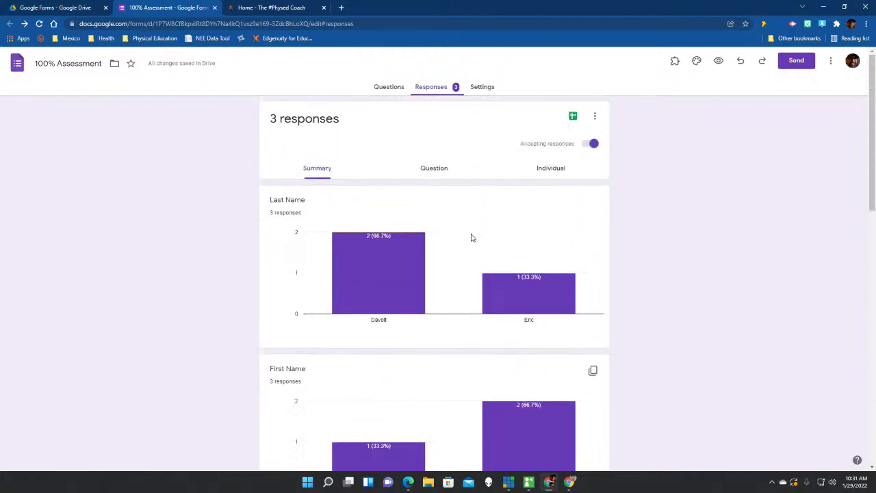
pyautogui.moveTo(521, 300)
pyautogui.scroll(-1, 420, 224)
pyautogui.scroll(-6, 420, 224)
pyautogui.scroll(4, 420, 223)
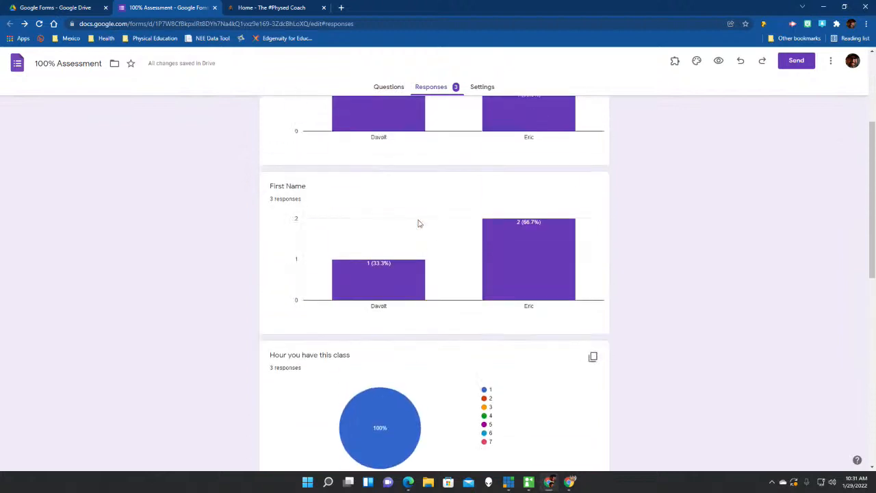
pyautogui.scroll(3, 419, 224)
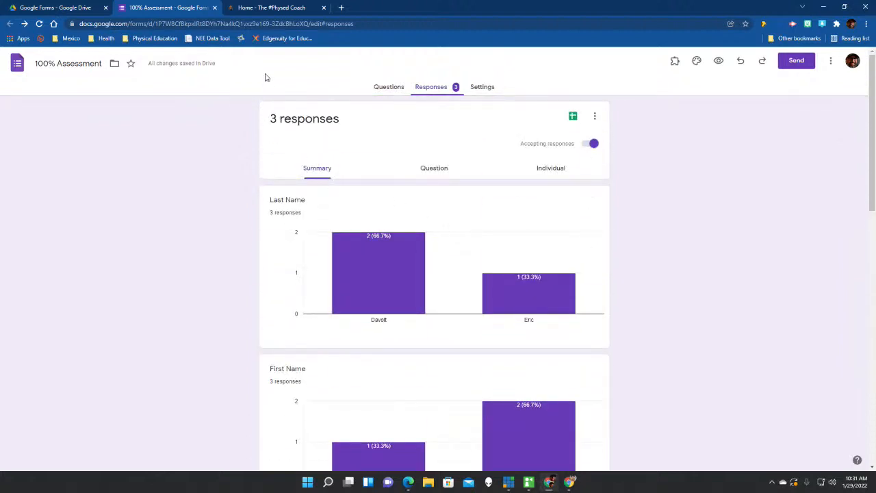
# Close the 100% Assessment tab and open the Escape Room form from the Drive folder.
pyautogui.click(215, 8)
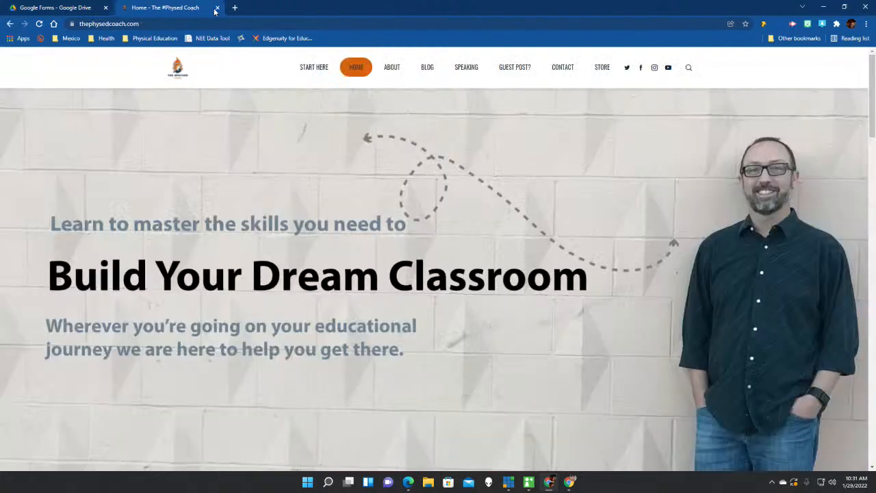
pyautogui.click(68, 10)
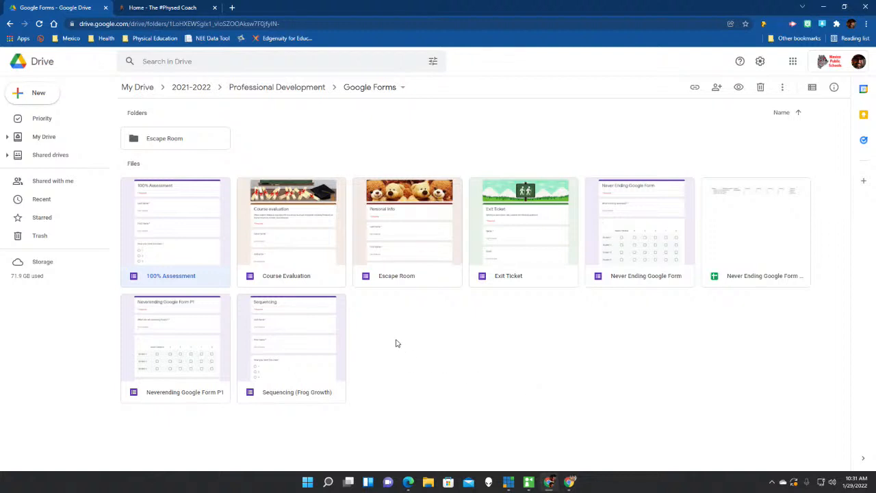
pyautogui.doubleClick(396, 261)
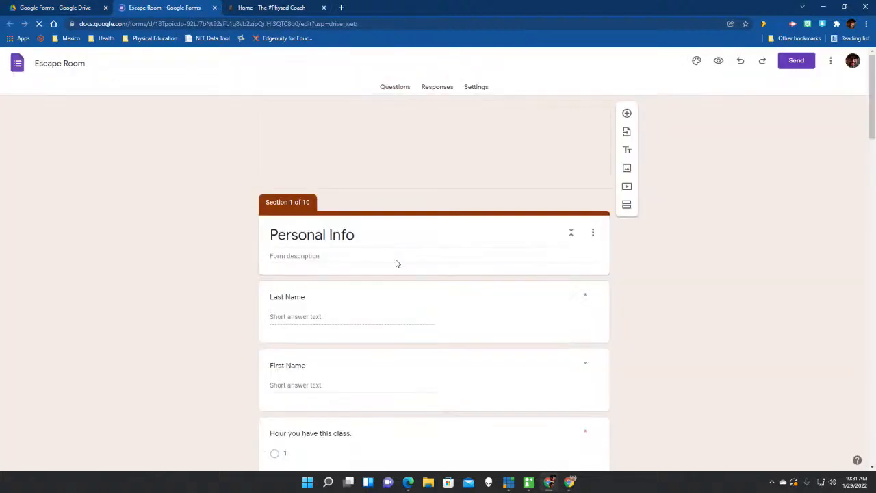
# Preview the Escape Room form as a student would see it.
pyautogui.click(716, 65)
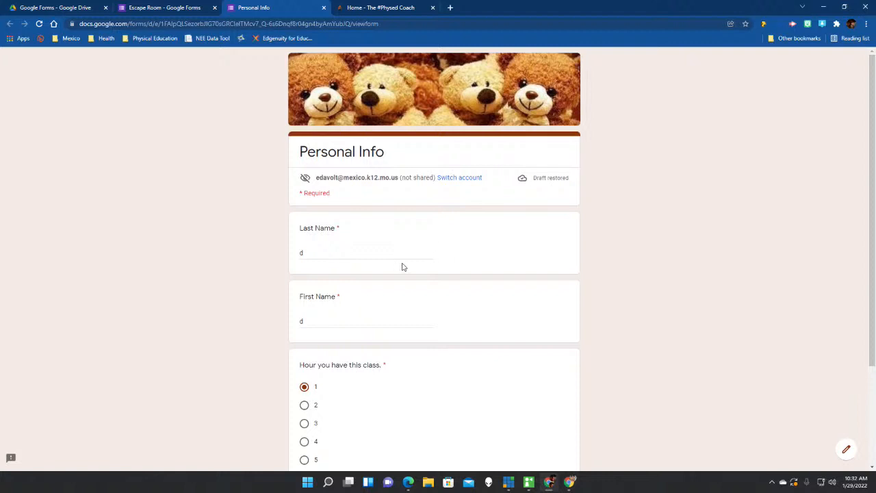
pyautogui.scroll(-2, 401, 268)
pyautogui.scroll(2, 402, 267)
# Replace the Last Name and First Name answers with the student's names.
pyautogui.doubleClick(316, 255)
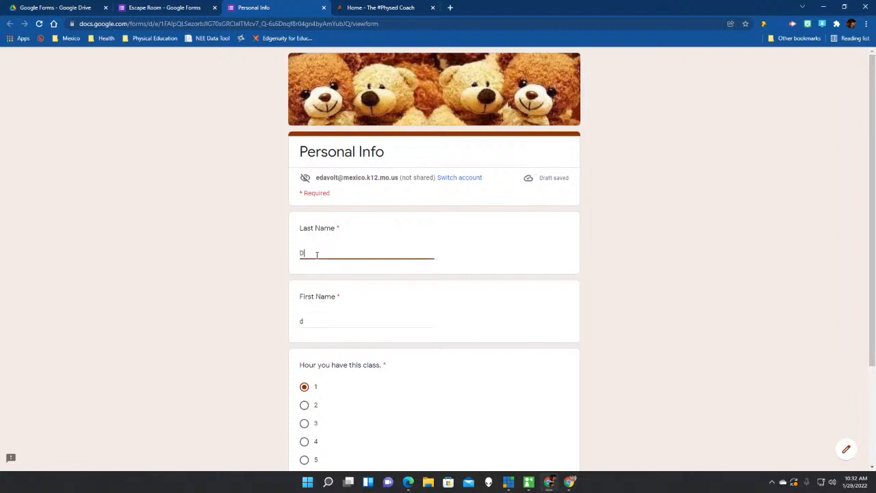
pyautogui.press('Tab')
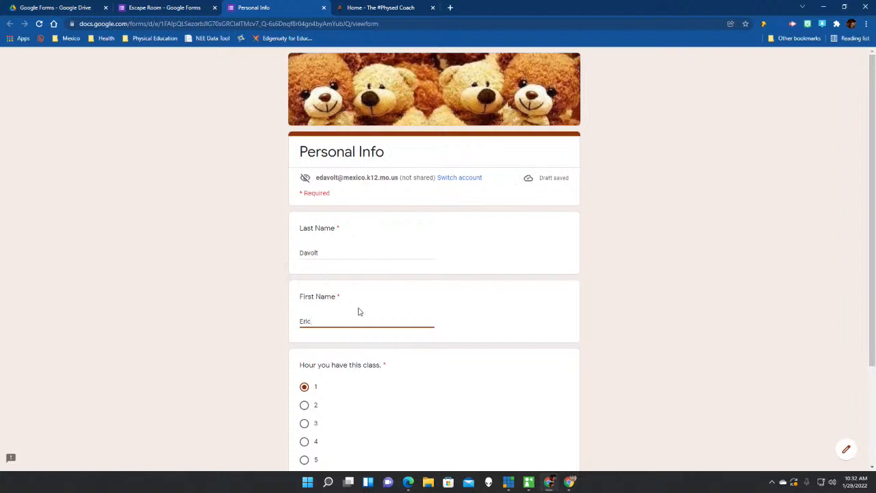
pyautogui.scroll(-3, 359, 312)
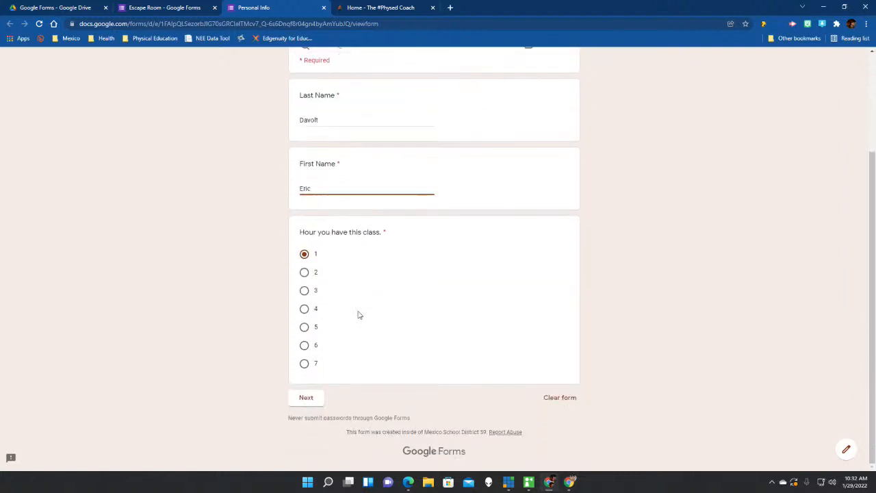
pyautogui.scroll(3, 317, 399)
pyautogui.scroll(-3, 317, 403)
# Advance past Personal Info and the teddy-bear story to the Door #1 puzzle.
pyautogui.click(315, 400)
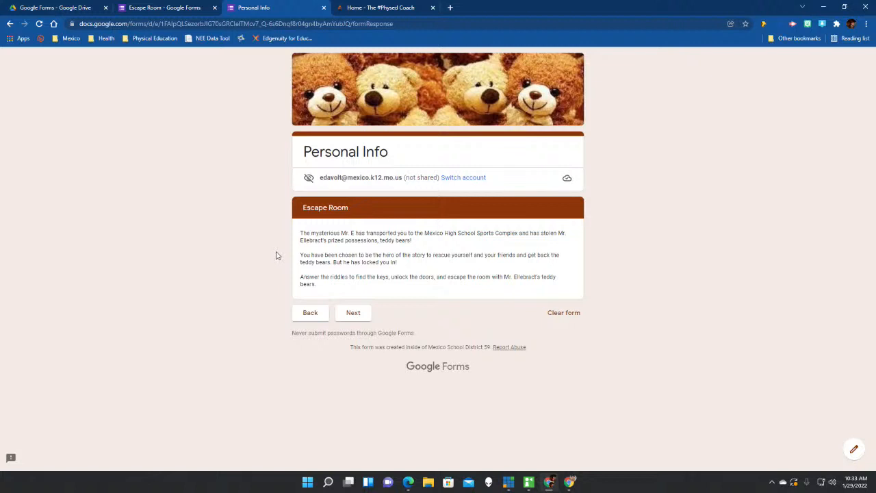
pyautogui.click(353, 313)
# Replace the Door #1 answer with DDDDDDDDDD and submit it to test rejection.
pyautogui.scroll(-1, 363, 316)
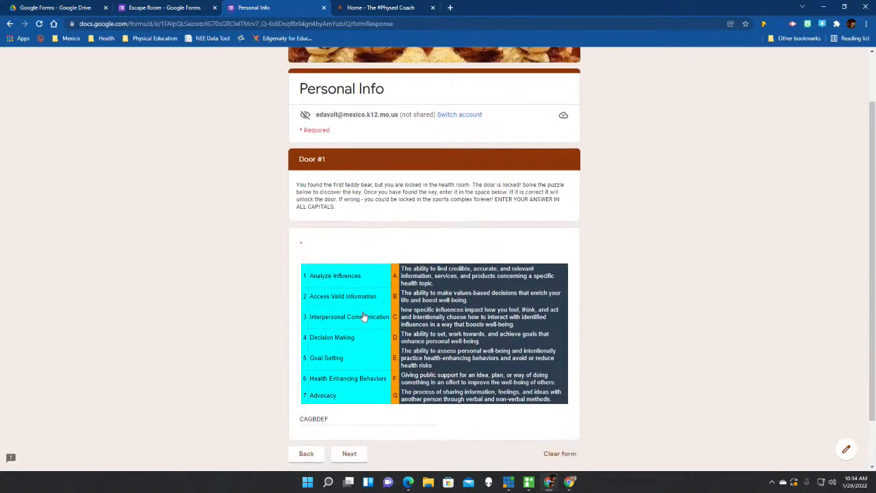
pyautogui.scroll(-1, 364, 316)
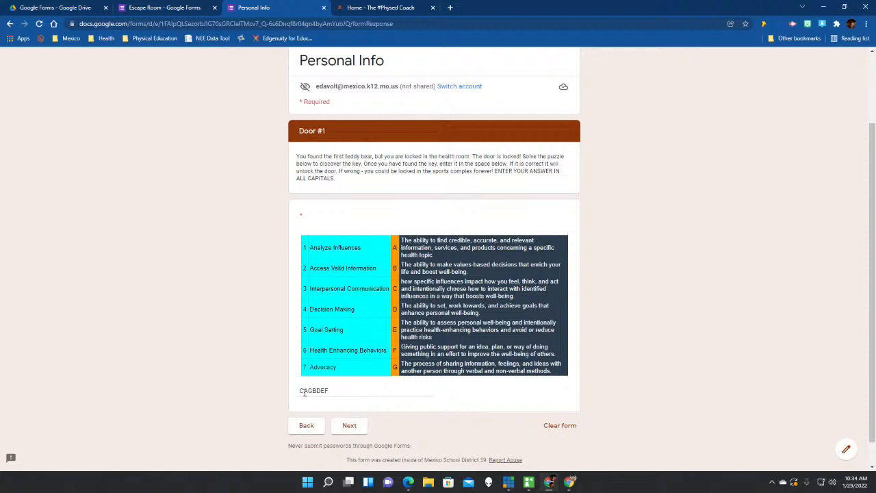
pyautogui.moveTo(331, 390); pyautogui.dragTo(288, 403)
pyautogui.press('BackSpace')
pyautogui.write('DDDDDDDDDD')
pyautogui.click(347, 426)
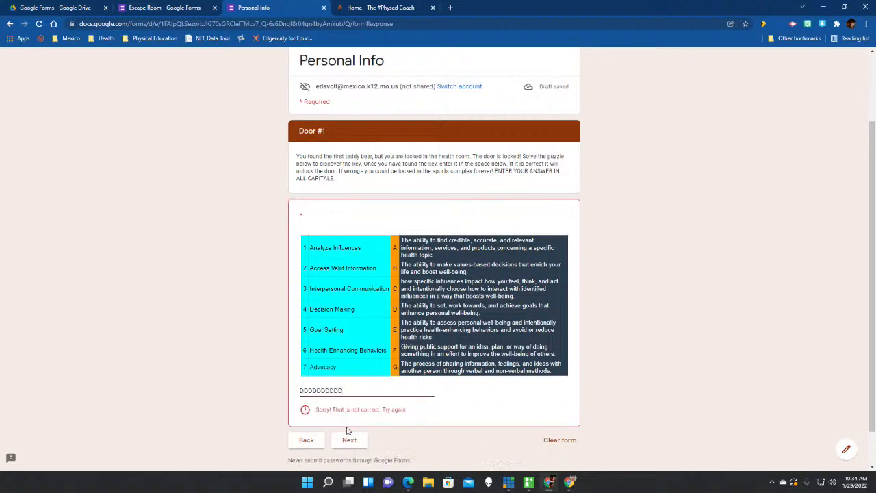
# Re-enter CAGBDEF as the Door #1 answer and submit it.
pyautogui.doubleClick(348, 394)
pyautogui.write('CAGBDEF')
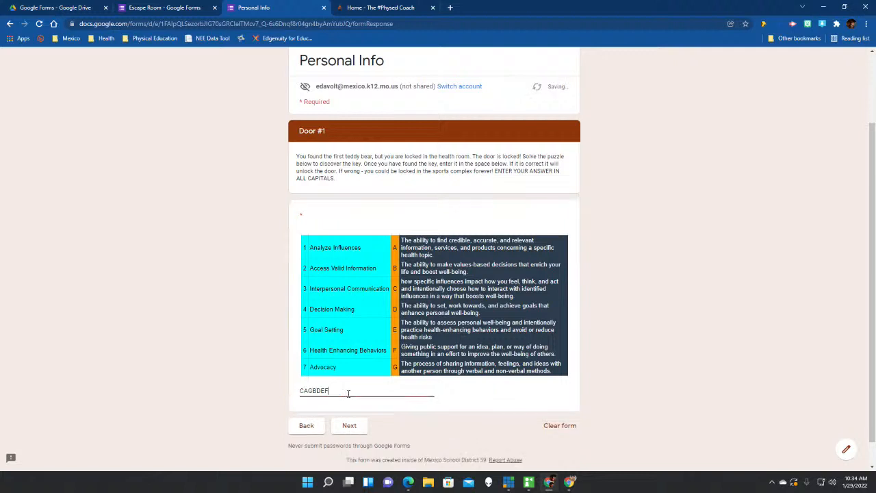
pyautogui.click(353, 426)
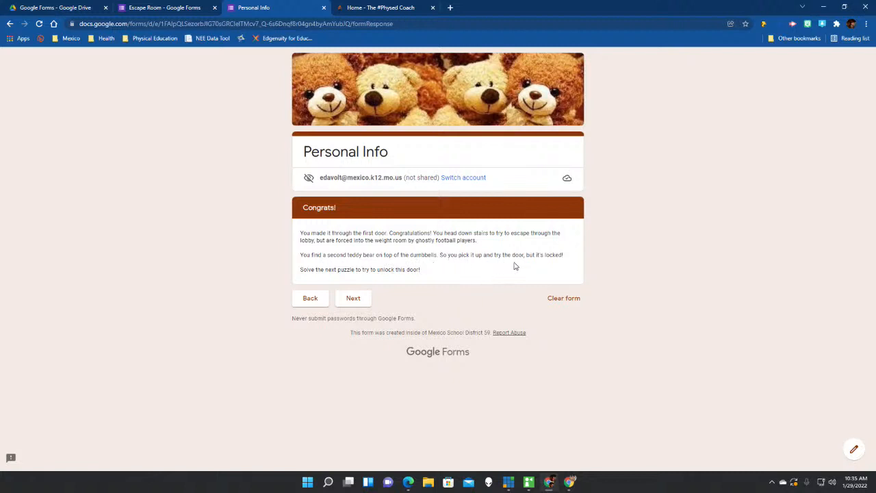
# Continue to Door #2 and submit the wrong answer ggegcdkkd to test validation.
pyautogui.click(357, 302)
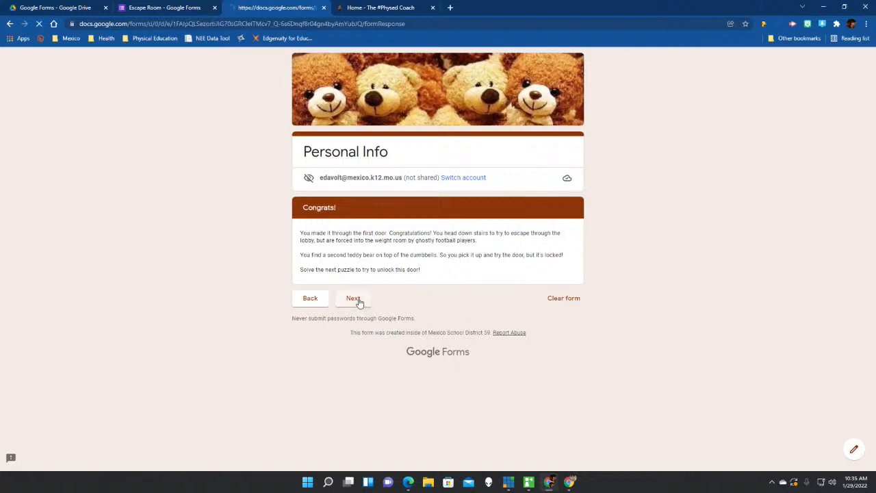
pyautogui.scroll(-1, 367, 296)
pyautogui.scroll(-1, 368, 296)
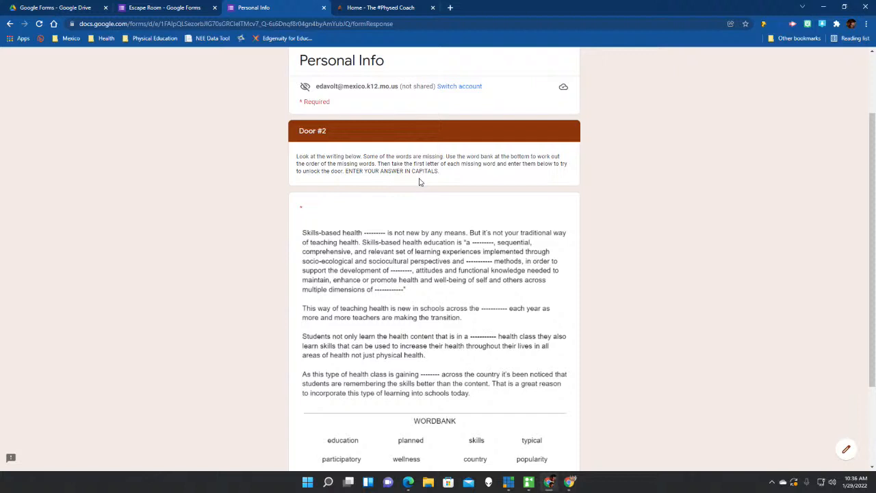
pyautogui.scroll(-1, 420, 181)
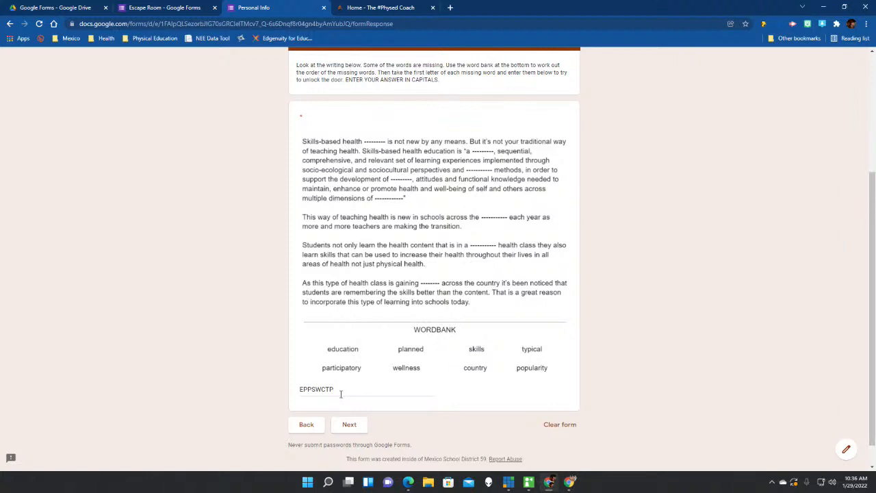
pyautogui.moveTo(340, 392); pyautogui.dragTo(290, 393)
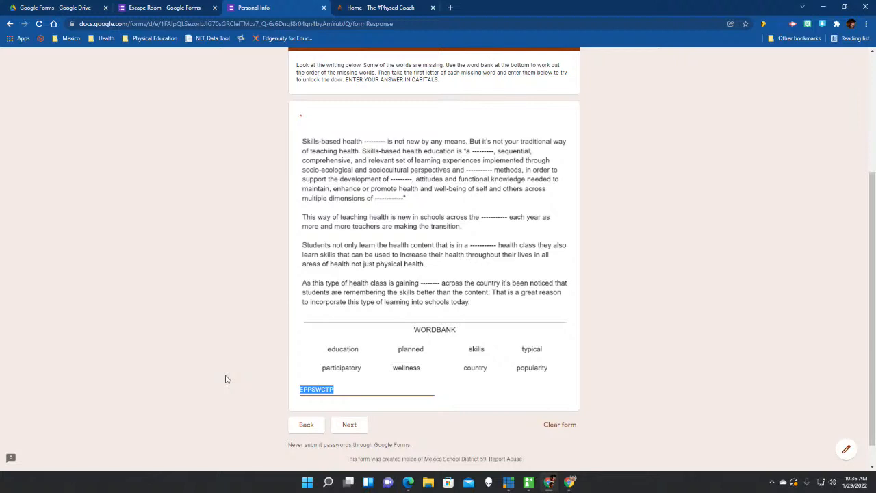
pyautogui.press('BackSpace')
pyautogui.write('ggegc')
pyautogui.write('dkkd')
pyautogui.click(355, 425)
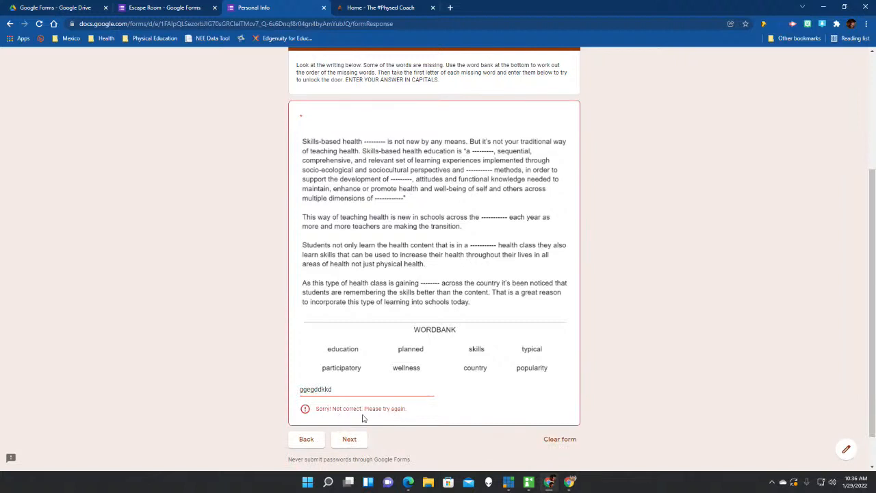
# Re-enter EPPSWCTP as the Door #2 answer and submit it.
pyautogui.doubleClick(350, 391)
pyautogui.write('EPPSWCTP')
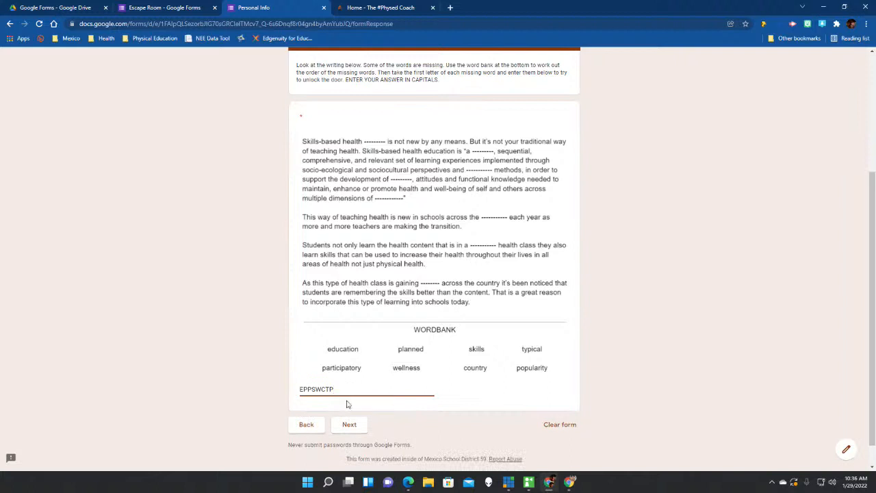
pyautogui.click(351, 430)
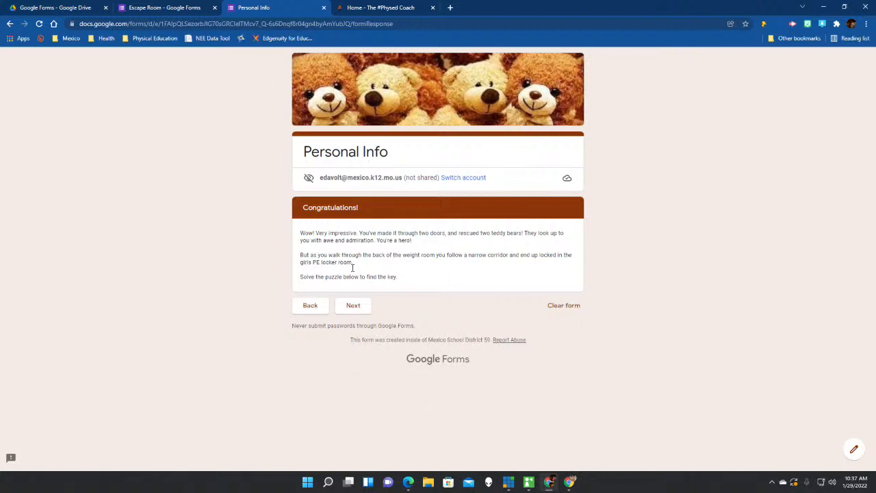
# Move on from the two-doors Congratulations page to the Door #3 puzzle.
pyautogui.click(354, 306)
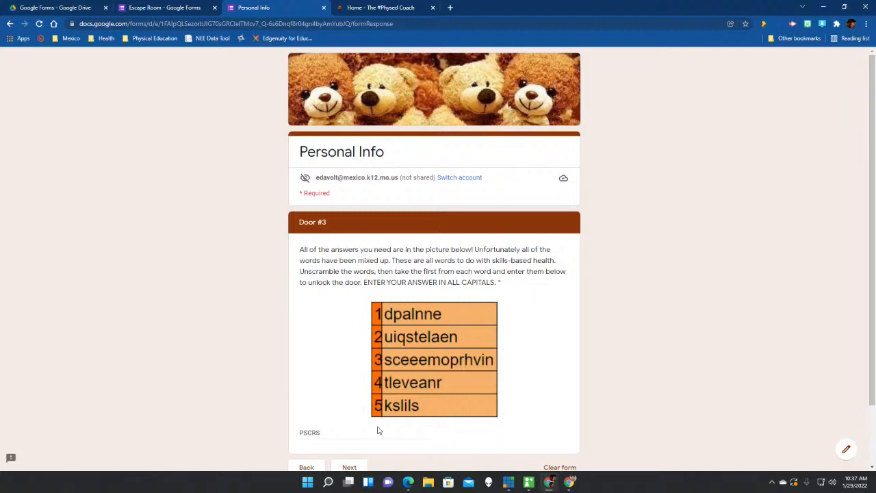
# Replace the Door #3 answer with LDJADJF and submit it to test rejection.
pyautogui.moveTo(319, 433); pyautogui.dragTo(299, 435)
pyautogui.press('BackSpace')
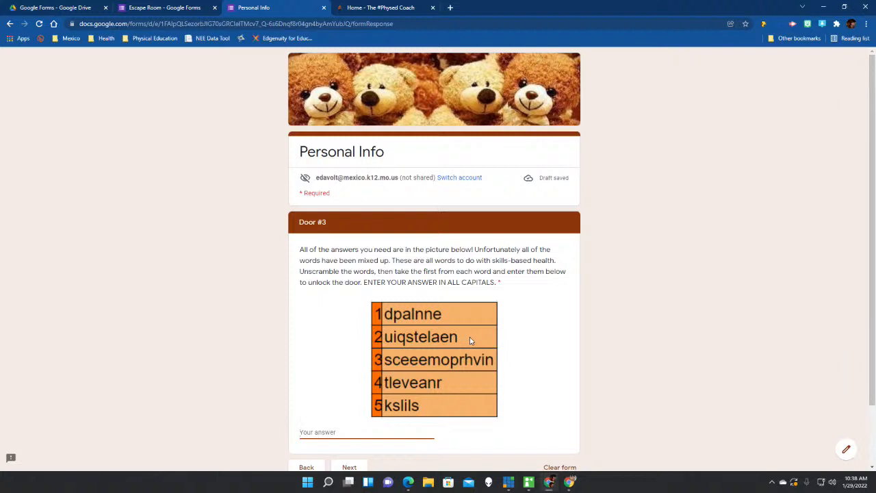
pyautogui.scroll(-1, 470, 337)
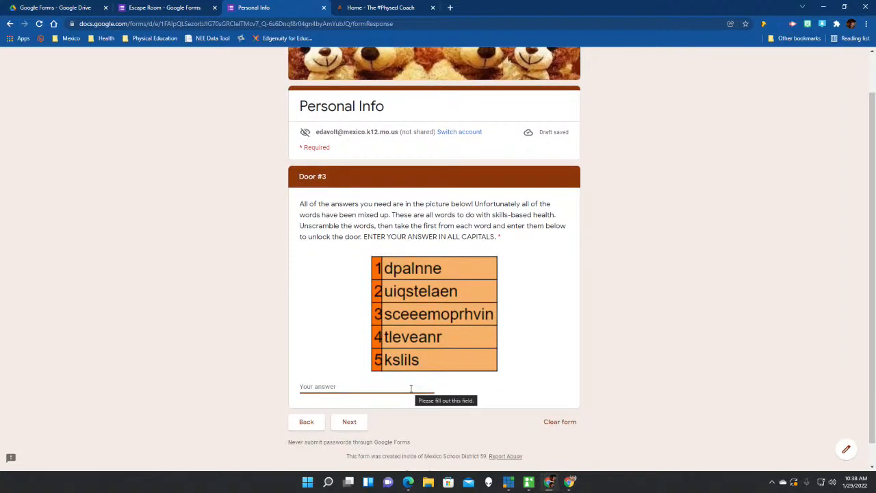
pyautogui.write('LDJADJF')
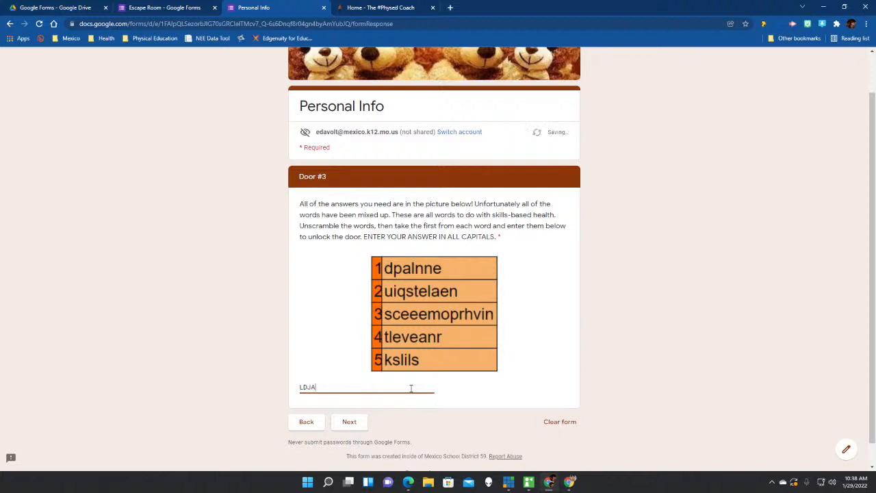
pyautogui.click(349, 422)
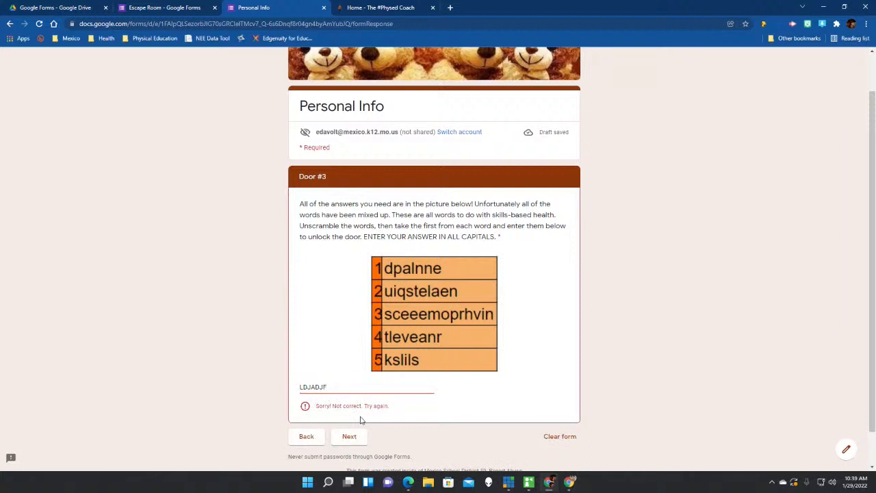
# Re-enter PSCRS as the Door #3 answer and submit it.
pyautogui.moveTo(345, 390); pyautogui.dragTo(284, 393)
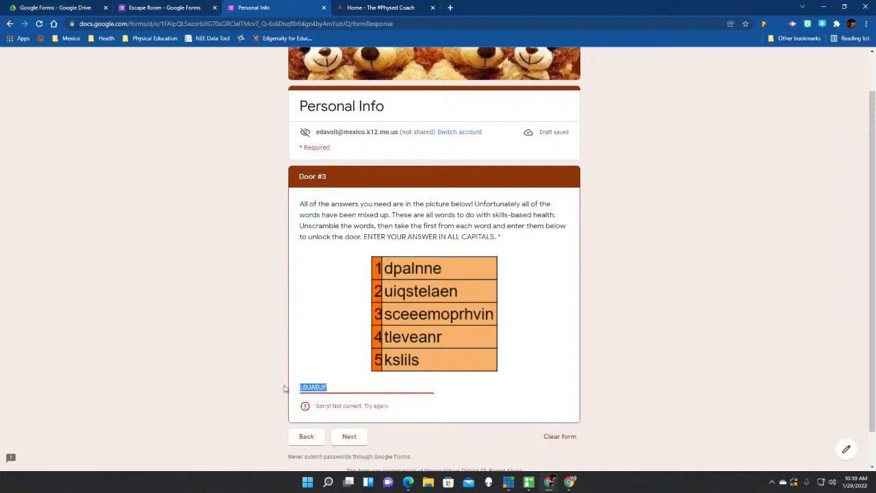
pyautogui.write('PSCRS')
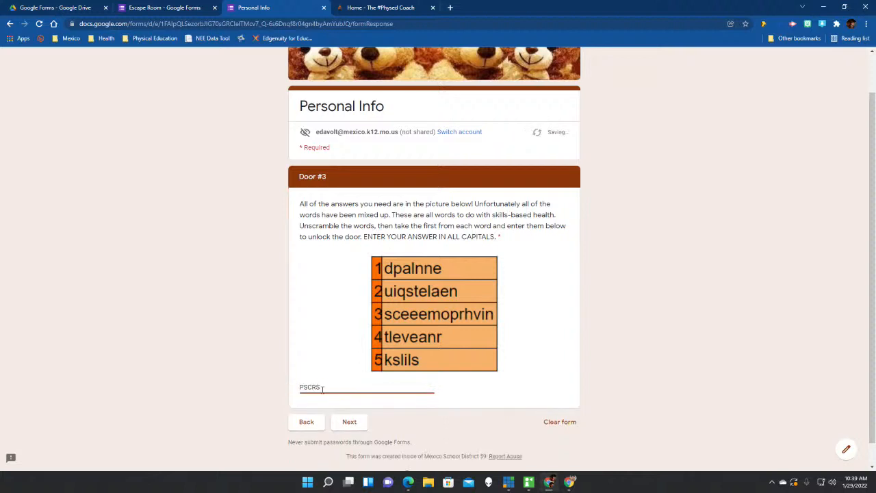
pyautogui.click(358, 429)
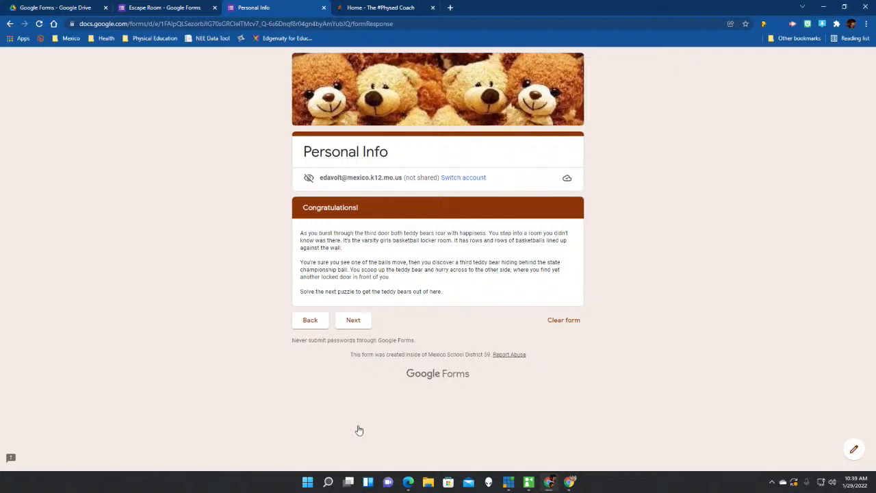
# Answer Door #4 with AAIDGSA and advance to the final Congratulations page.
pyautogui.click(363, 323)
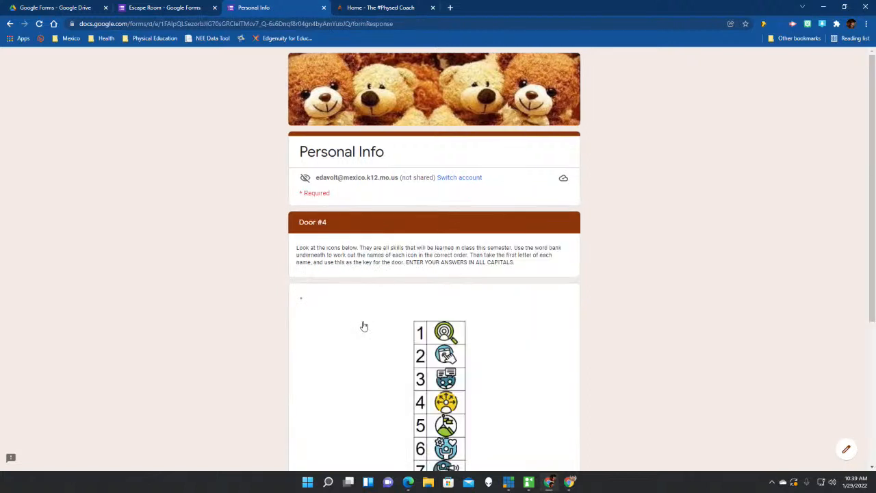
pyautogui.scroll(-1, 327, 324)
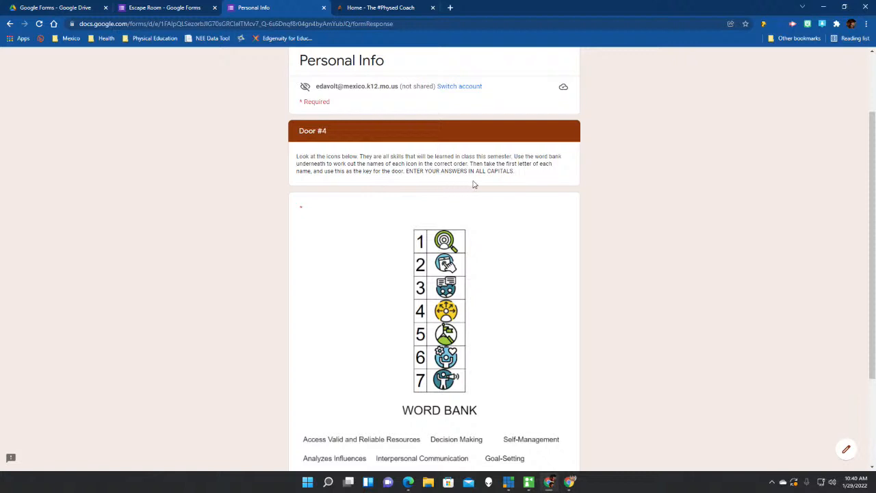
pyautogui.scroll(-3, 507, 190)
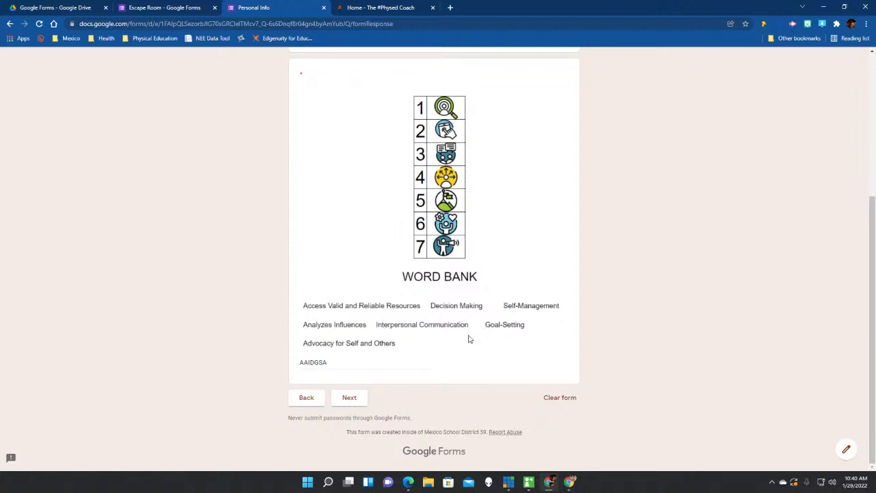
pyautogui.click(350, 399)
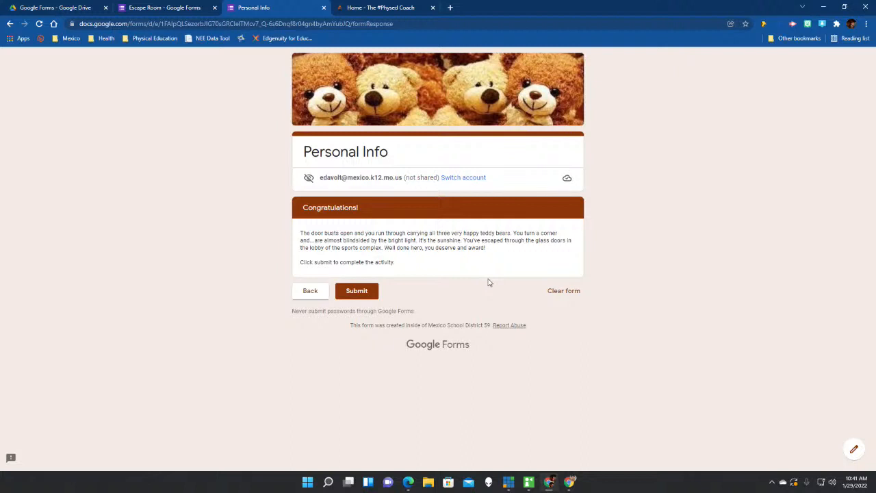
# Submit the escape room response and close the preview tab.
pyautogui.click(355, 293)
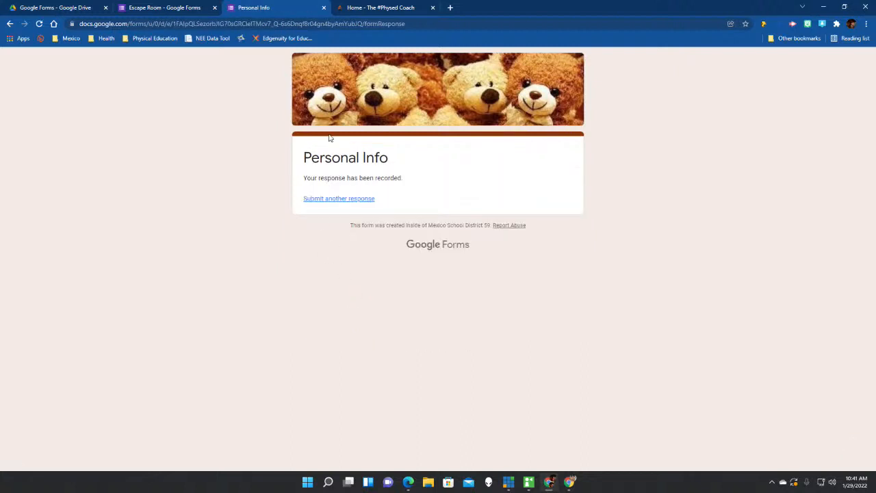
pyautogui.click(324, 8)
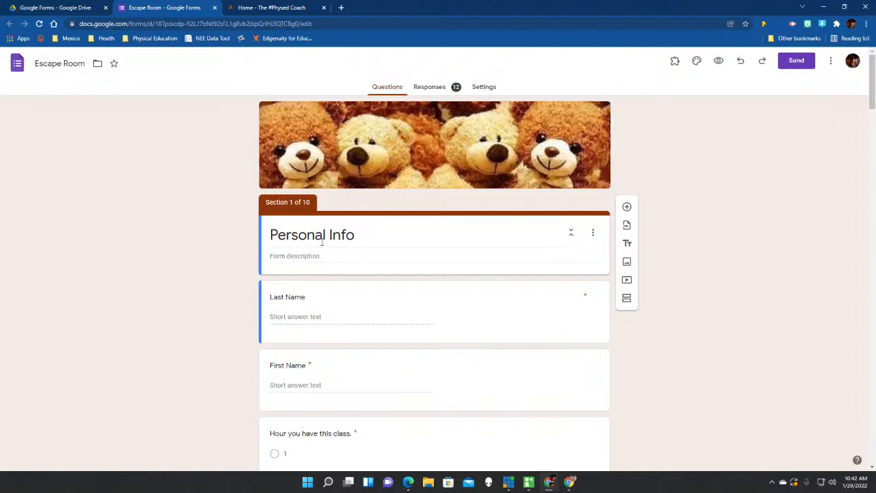
# Change the form title from Personal Info to 'Skills-Based Health Escape Room'.
pyautogui.click(360, 234)
pyautogui.tripleClick(360, 235)
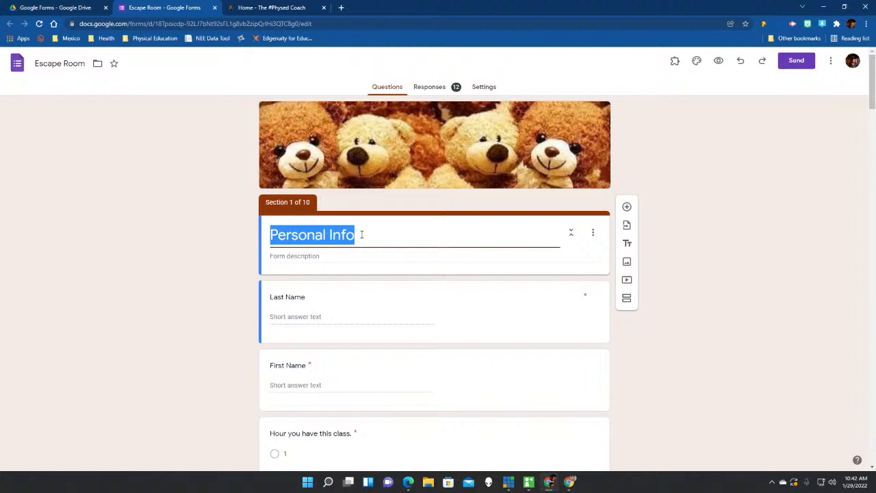
pyautogui.write('sKIL')
pyautogui.press('BackSpace')
pyautogui.press('BackSpace')
pyautogui.press('BackSpace')
pyautogui.press('BackSpace')
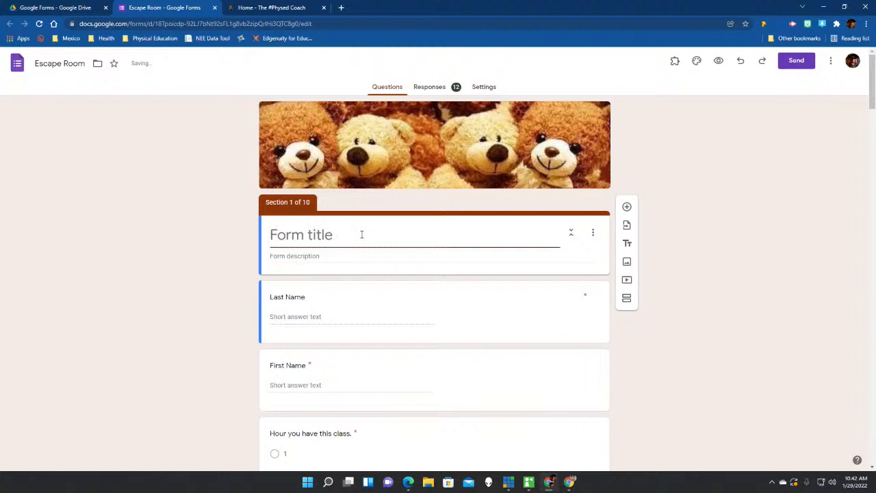
pyautogui.write('Skill')
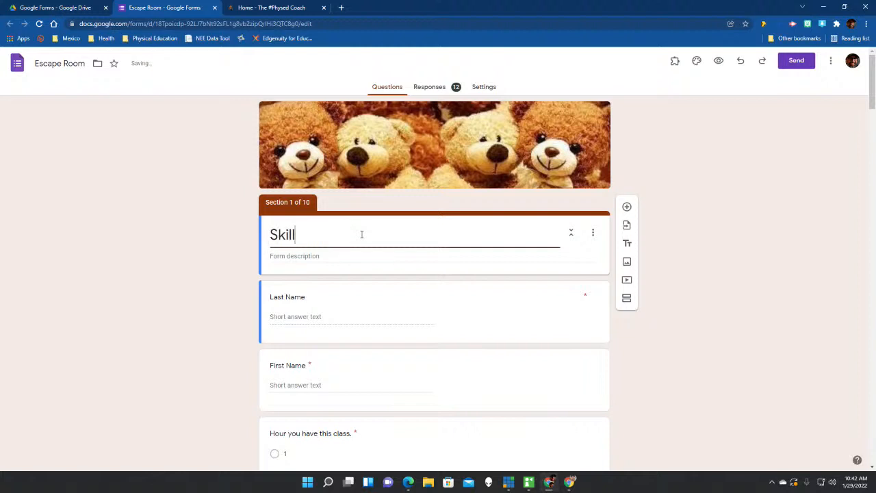
pyautogui.write('s-Based Hel')
pyautogui.press('BackSpace')
pyautogui.write('ath')
pyautogui.press('BackSpace')
pyautogui.press('BackSpace')
pyautogui.write('lth Escape ')
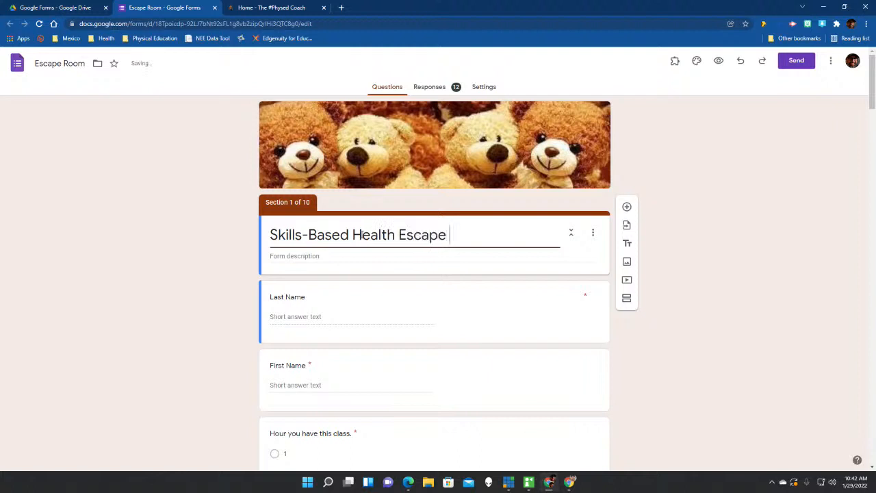
pyautogui.write('Room')
pyautogui.click(46, 63)
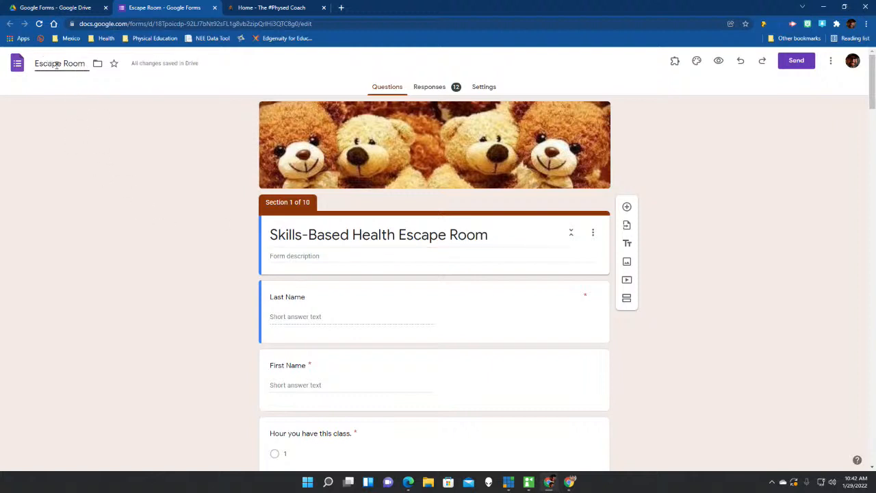
# Rename the document from 'Escape Room' to 'Skills-Based Health Escape Room'.
pyautogui.click(119, 163)
pyautogui.click(38, 64)
pyautogui.write('Skills')
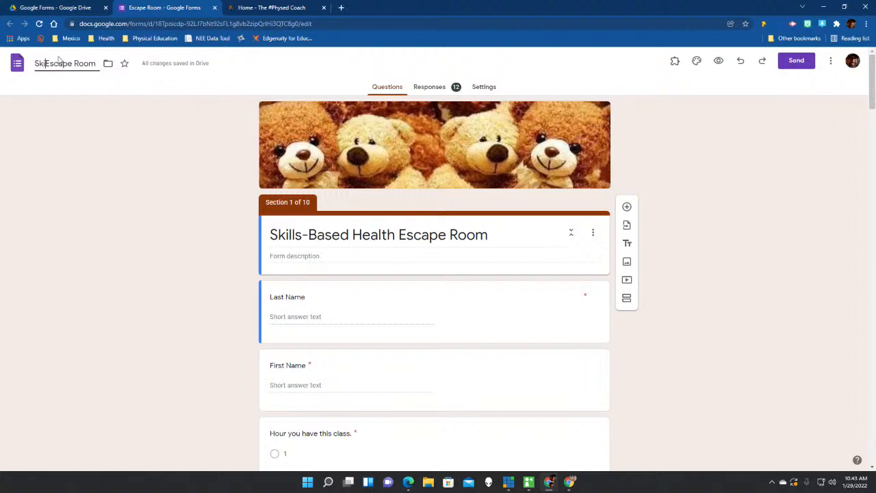
pyautogui.write('-Based ')
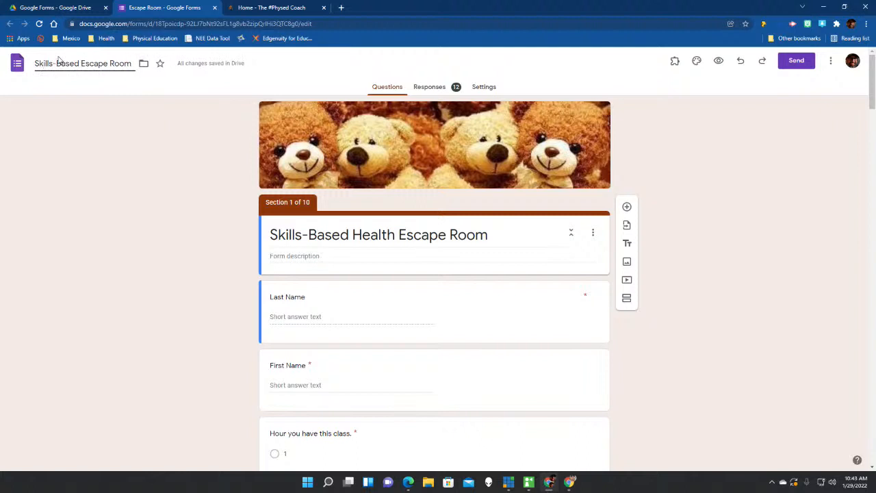
pyautogui.write('HeLTH')
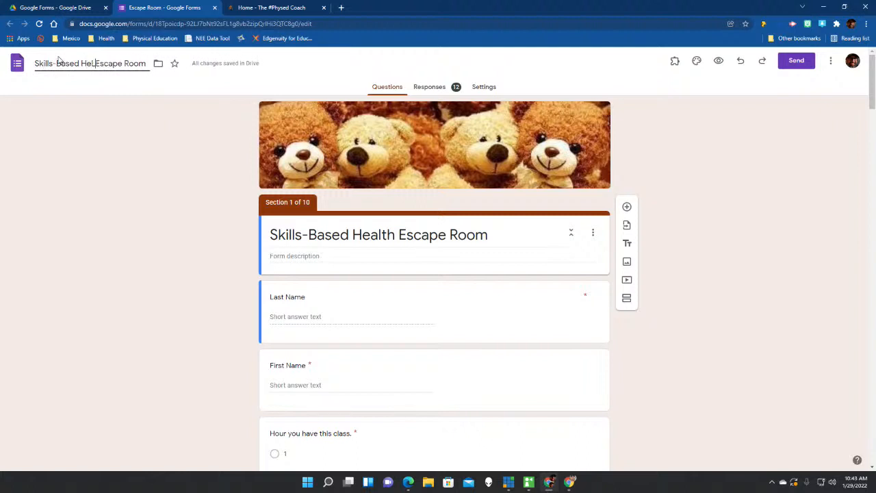
pyautogui.press('BackSpace')
pyautogui.press('BackSpace')
pyautogui.press('BackSpace')
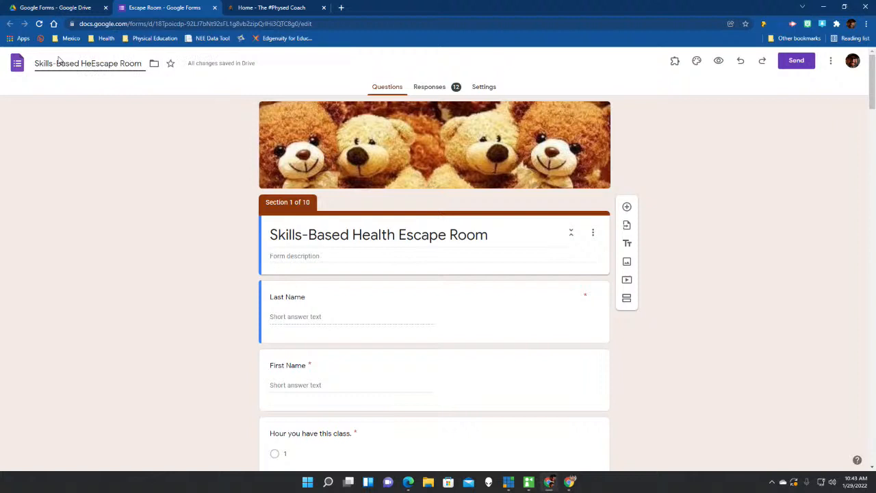
pyautogui.write('alth')
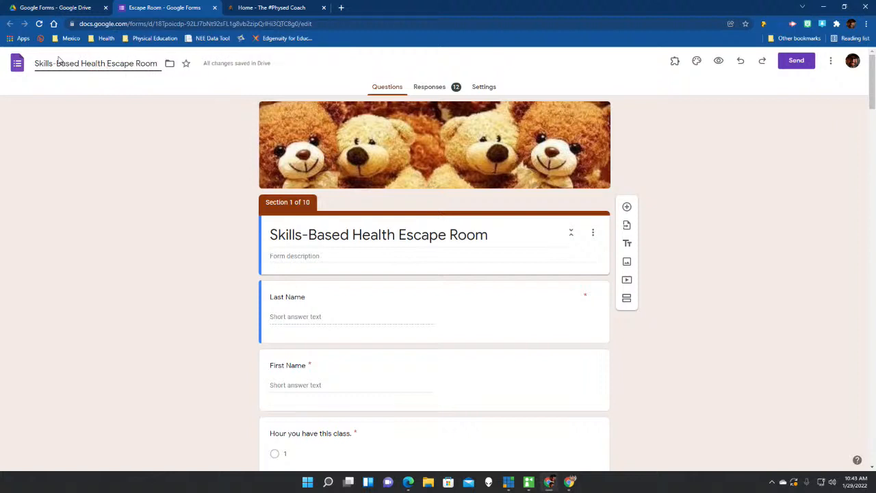
pyautogui.click(54, 157)
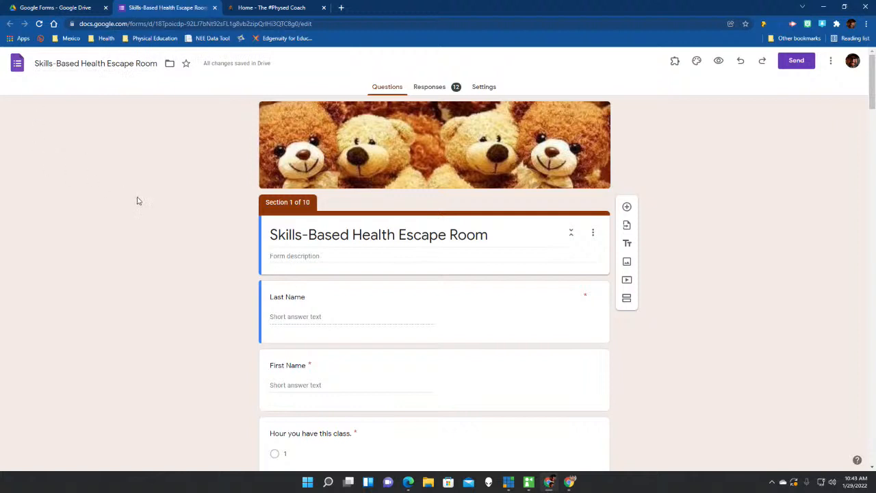
pyautogui.scroll(-2, 137, 199)
pyautogui.click(417, 217)
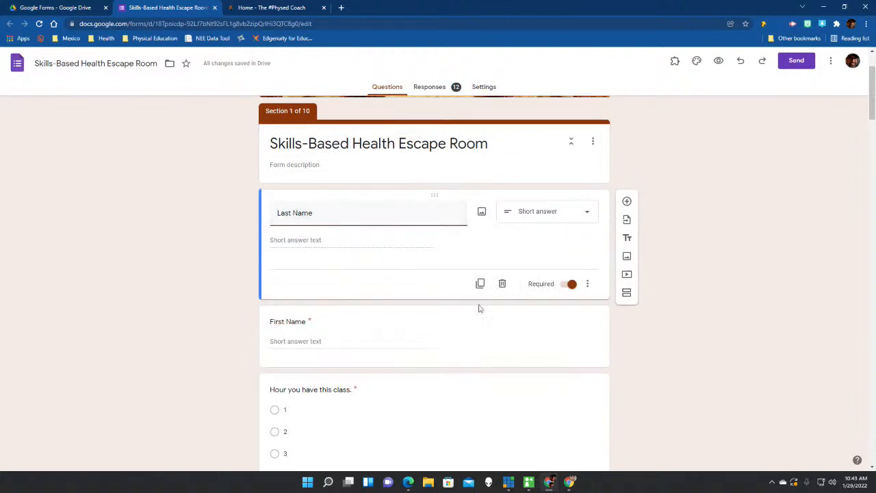
pyautogui.click(473, 330)
pyautogui.scroll(-3, 475, 329)
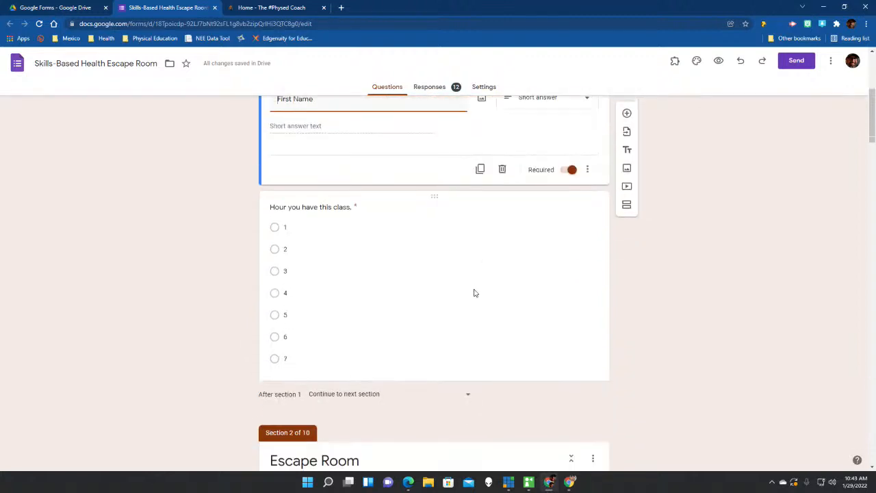
pyautogui.click(466, 293)
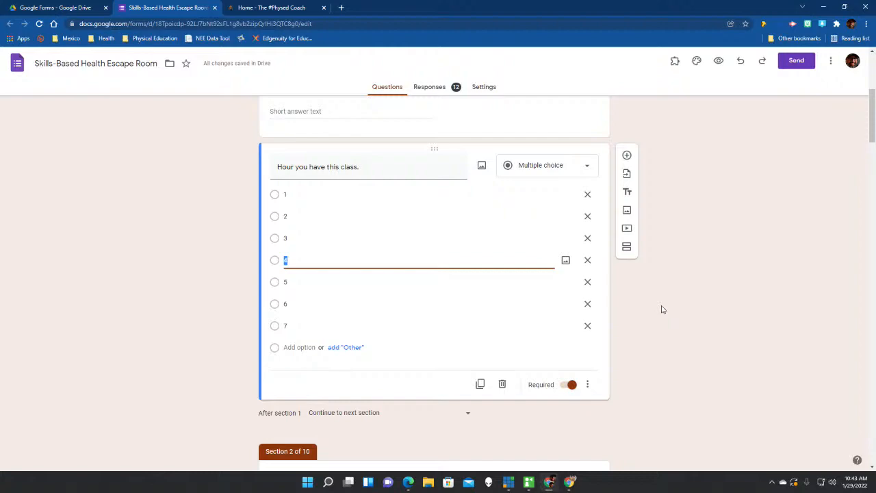
pyautogui.scroll(-3, 219, 338)
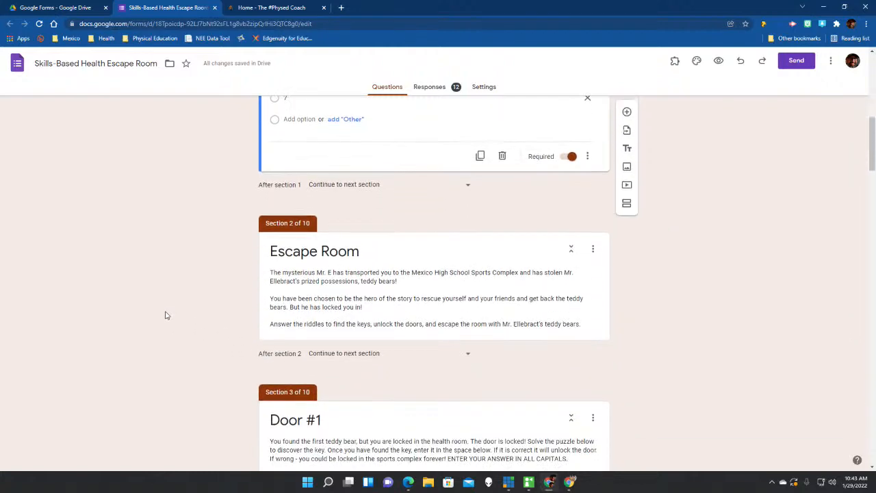
pyautogui.scroll(-6, 165, 315)
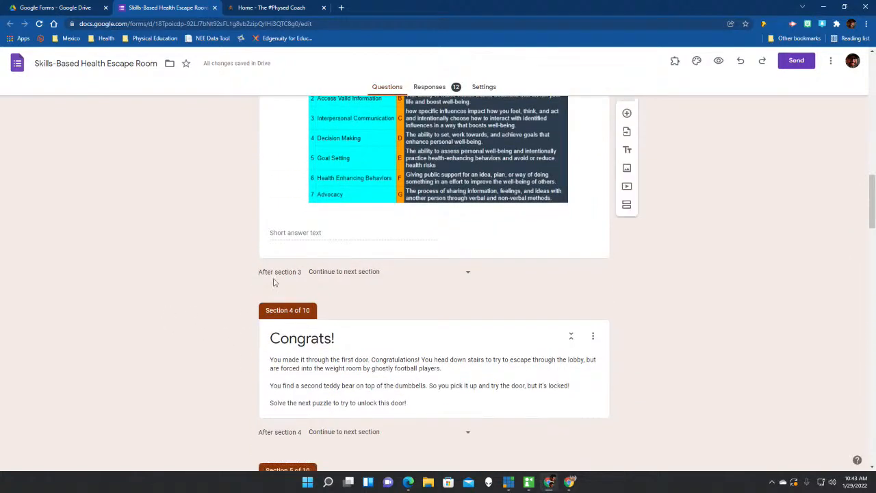
pyautogui.scroll(-5, 201, 247)
pyautogui.scroll(2, 203, 248)
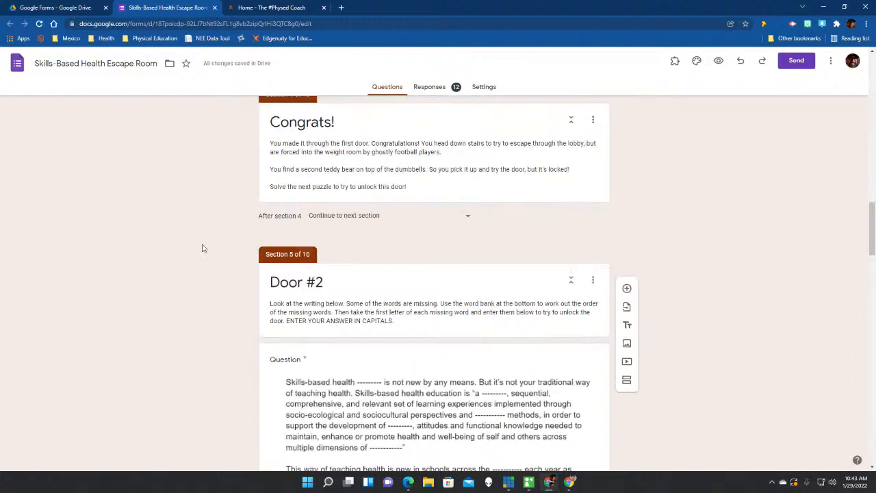
pyautogui.scroll(10, 203, 248)
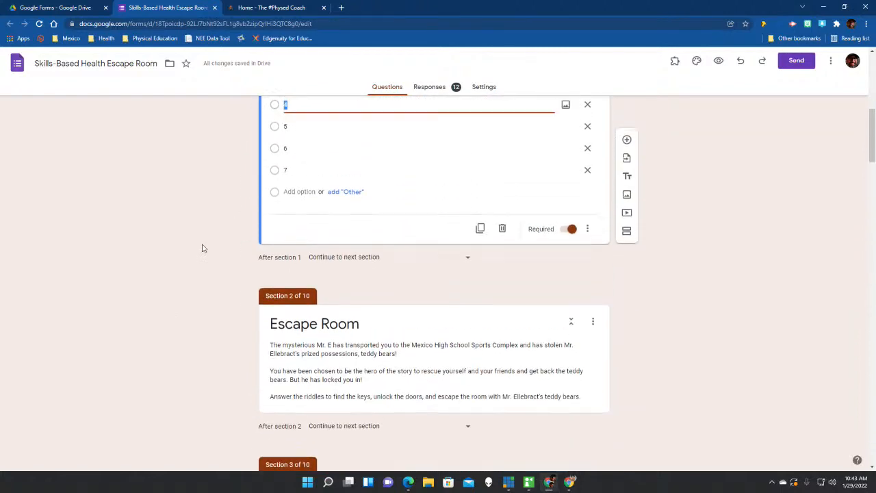
pyautogui.scroll(2, 203, 248)
pyautogui.scroll(-1, 202, 247)
pyautogui.scroll(3, 271, 249)
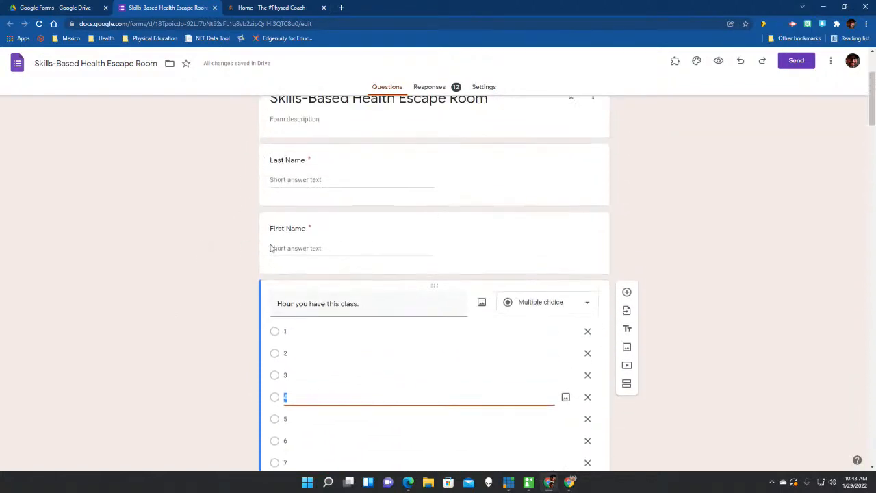
pyautogui.scroll(-1, 360, 252)
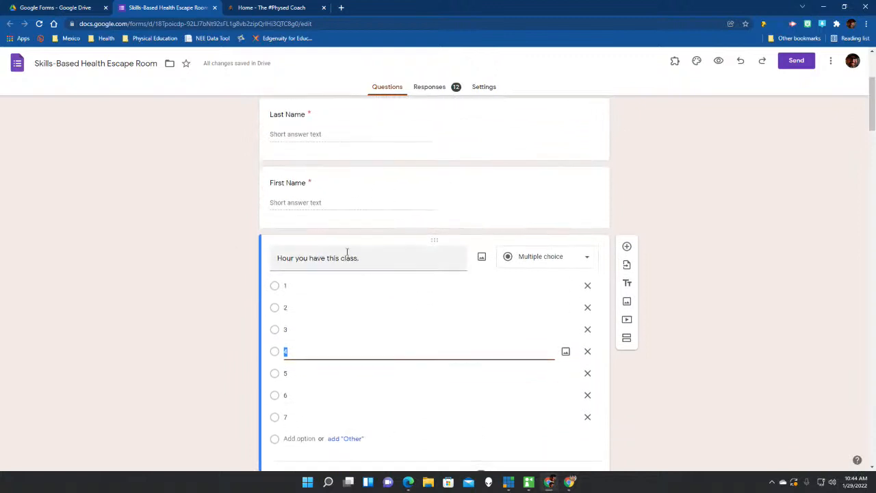
# Open the Escape Room folder in Drive, then return to the escape room form.
pyautogui.click(34, 9)
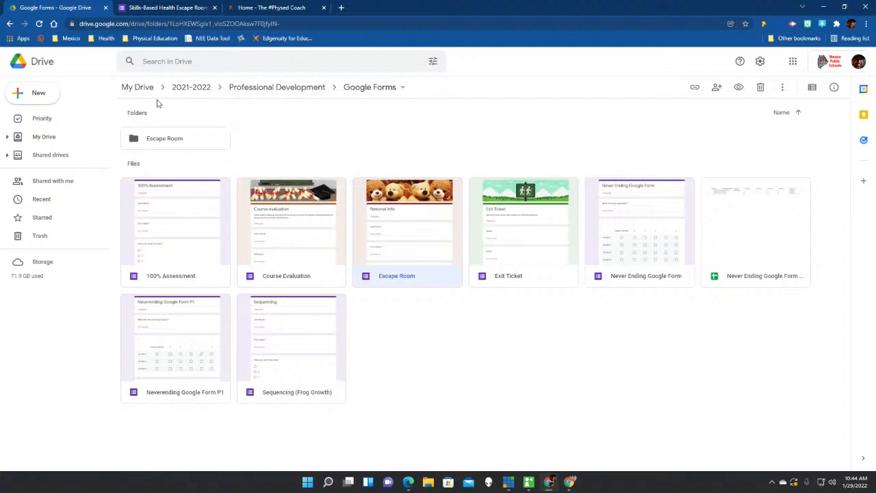
pyautogui.doubleClick(184, 139)
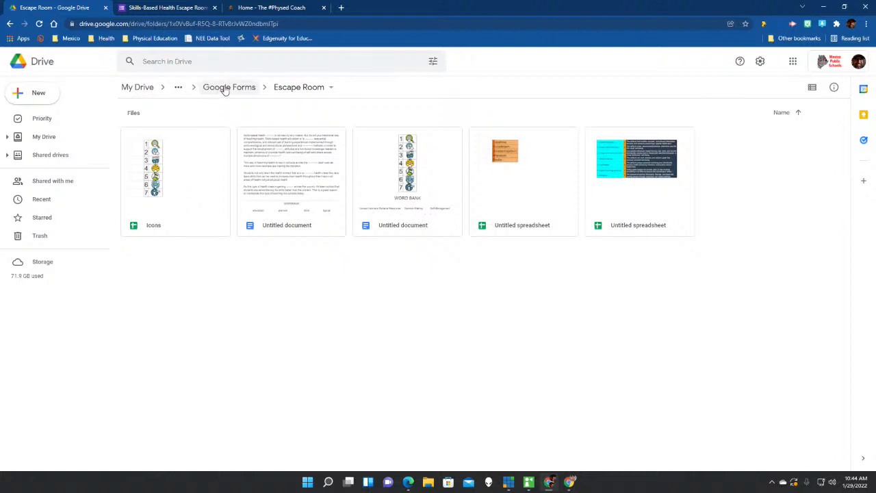
pyautogui.click(156, 10)
pyautogui.scroll(-5, 208, 359)
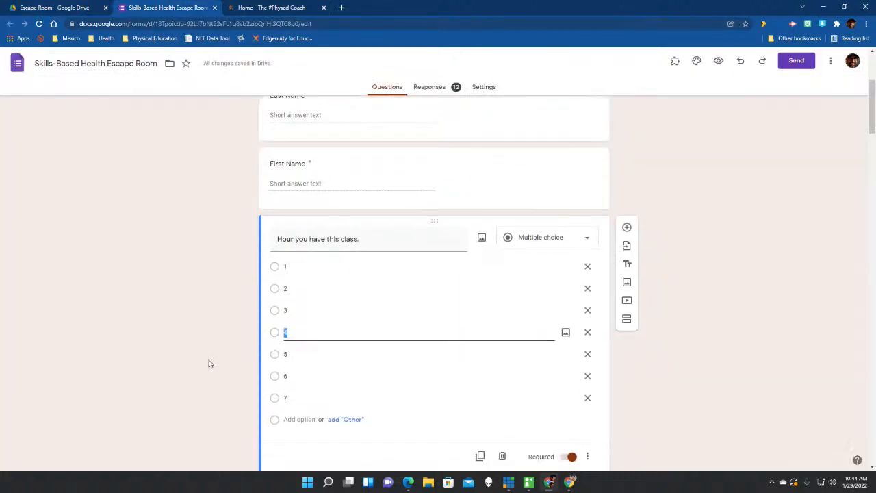
pyautogui.scroll(-5, 213, 359)
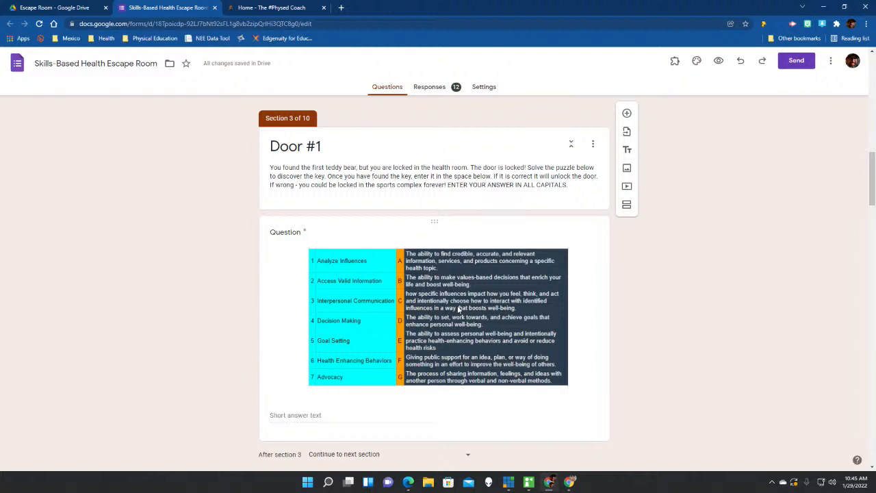
pyautogui.scroll(3, 445, 314)
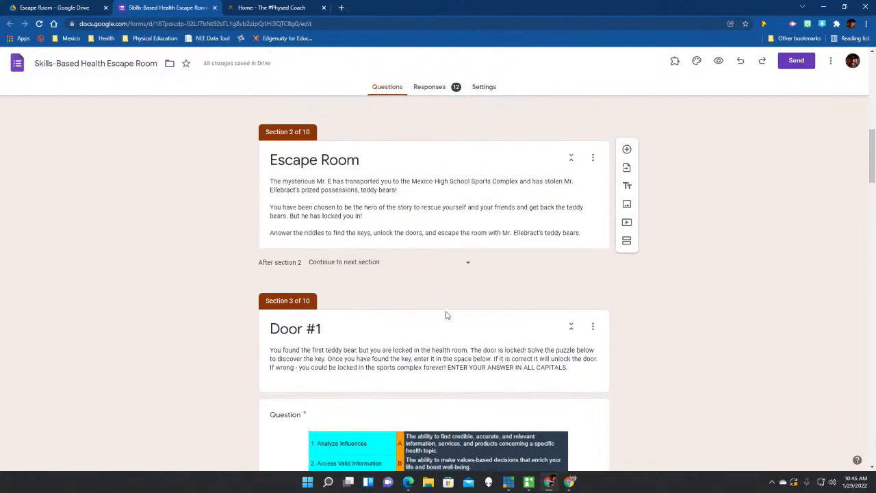
pyautogui.scroll(3, 420, 231)
pyautogui.scroll(2, 420, 203)
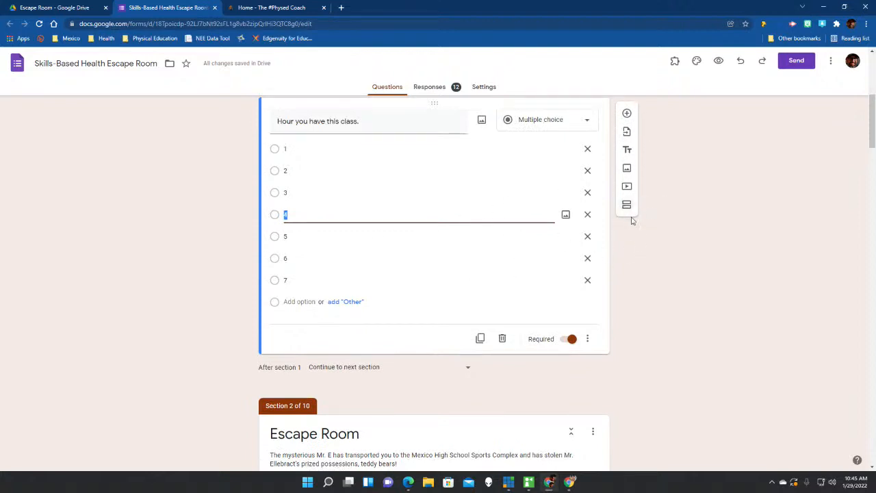
pyautogui.scroll(-3, 640, 262)
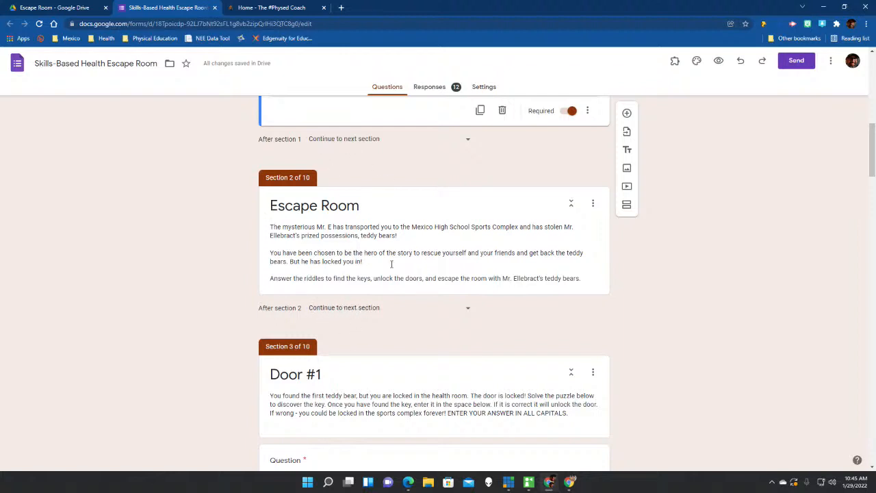
pyautogui.scroll(-1, 391, 264)
pyautogui.scroll(-1, 391, 268)
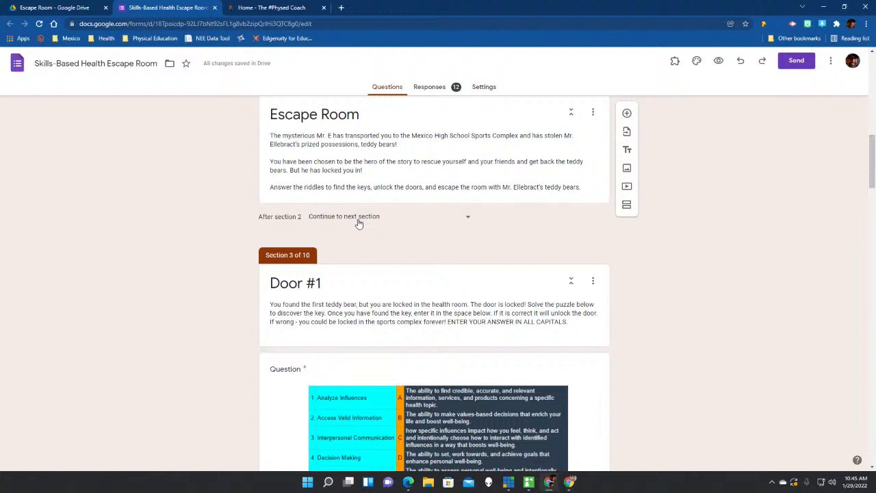
pyautogui.click(470, 221)
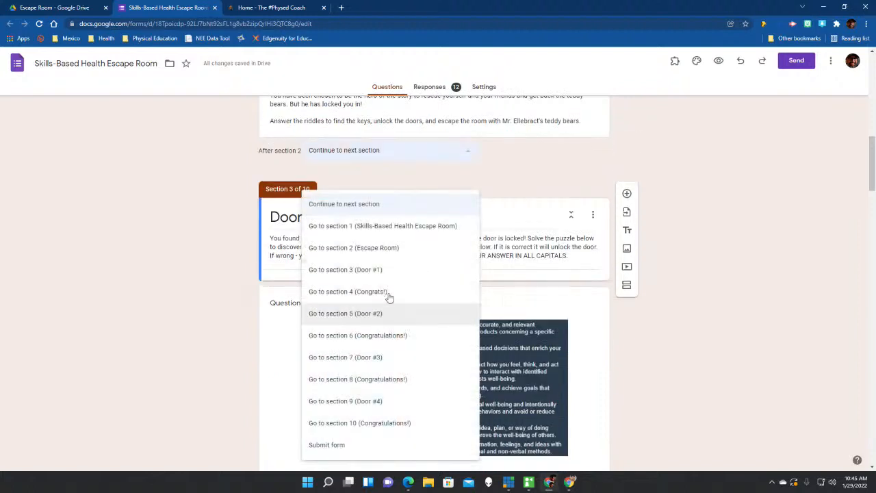
pyautogui.click(705, 313)
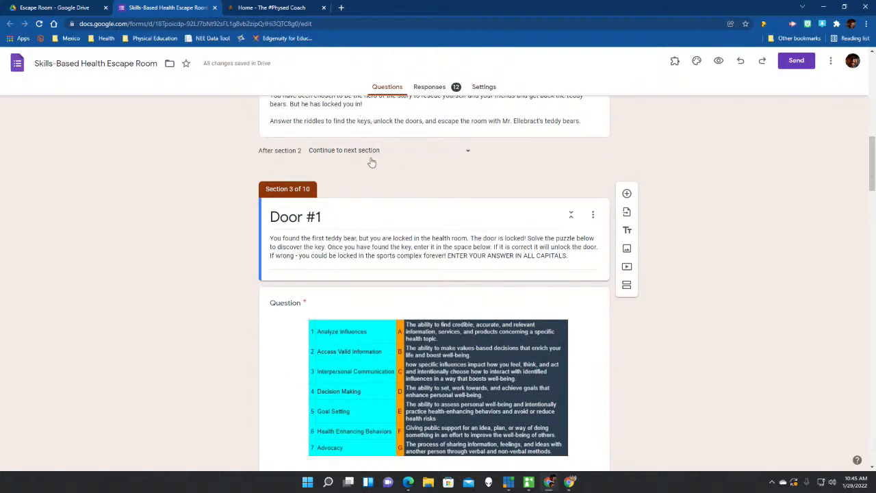
pyautogui.scroll(-5, 372, 162)
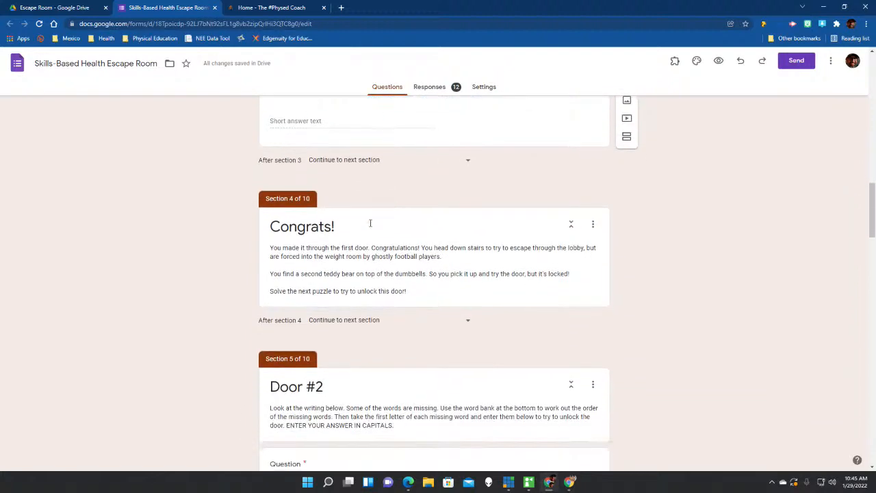
pyautogui.scroll(-3, 371, 223)
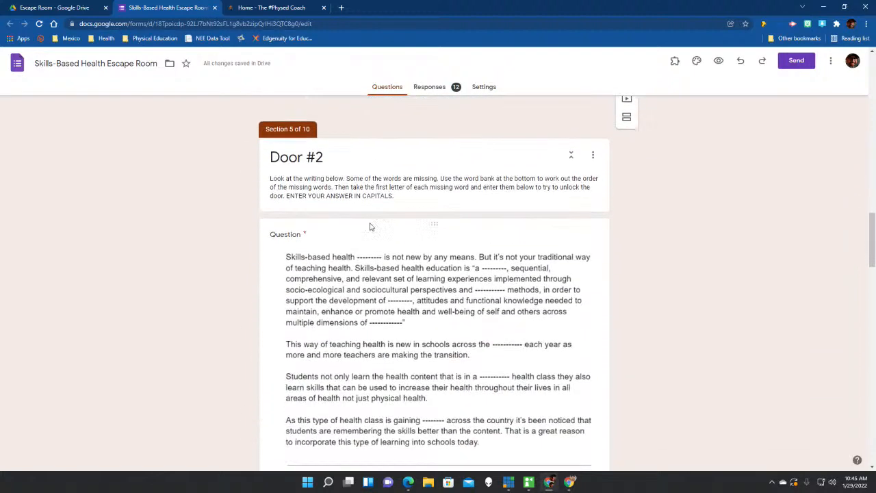
pyautogui.scroll(-5, 370, 227)
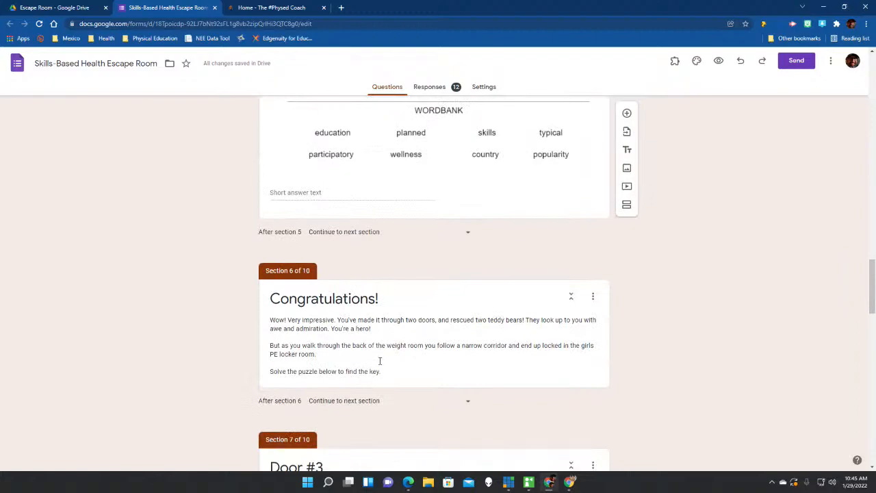
pyautogui.scroll(-1, 384, 354)
pyautogui.scroll(-5, 393, 315)
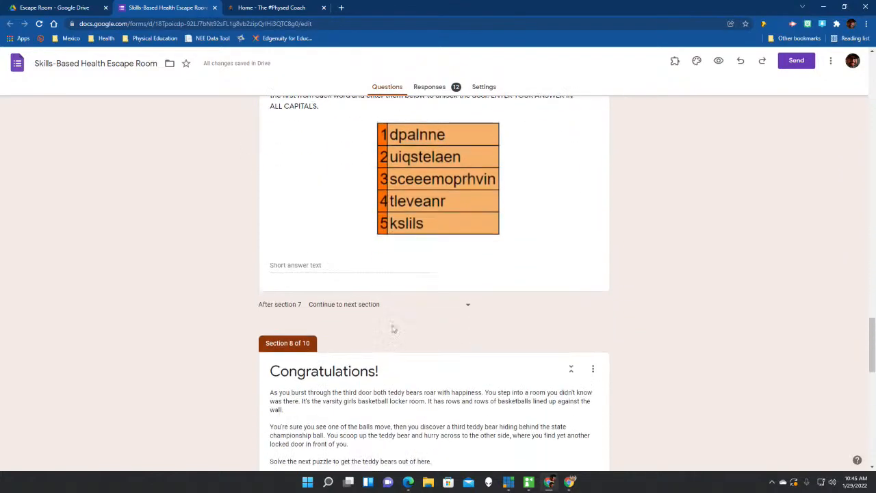
pyautogui.scroll(12, 394, 330)
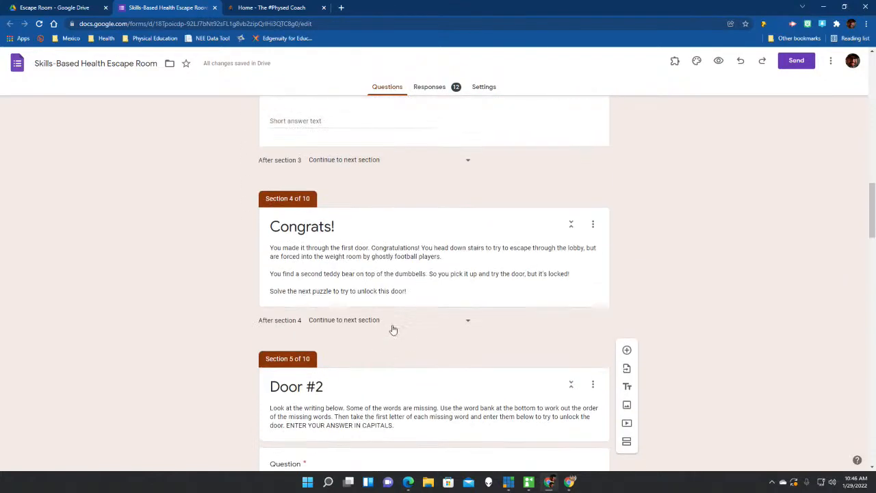
pyautogui.scroll(4, 394, 329)
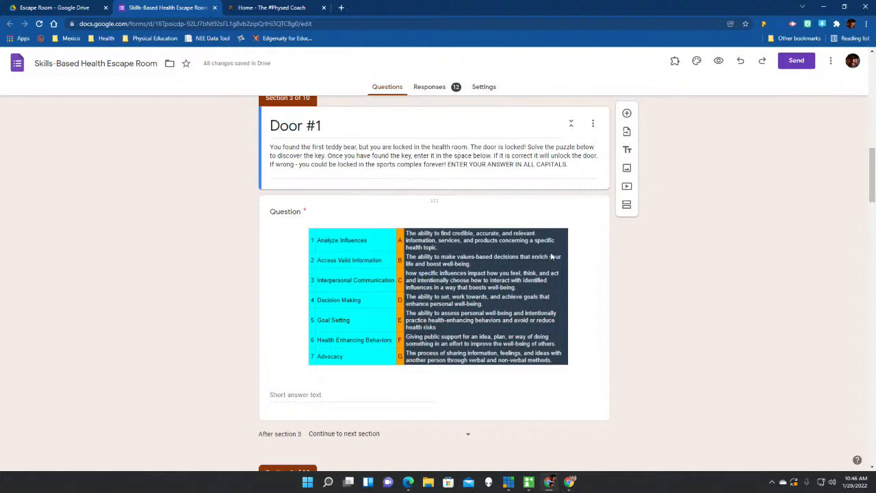
# Add and discard a blank question, then open Door #1 to view its CAGBDEF rule.
pyautogui.click(628, 113)
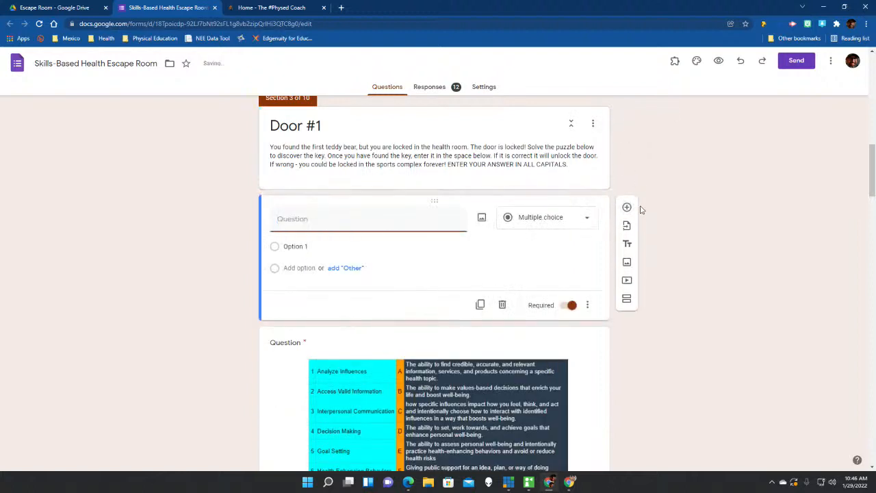
pyautogui.click(588, 221)
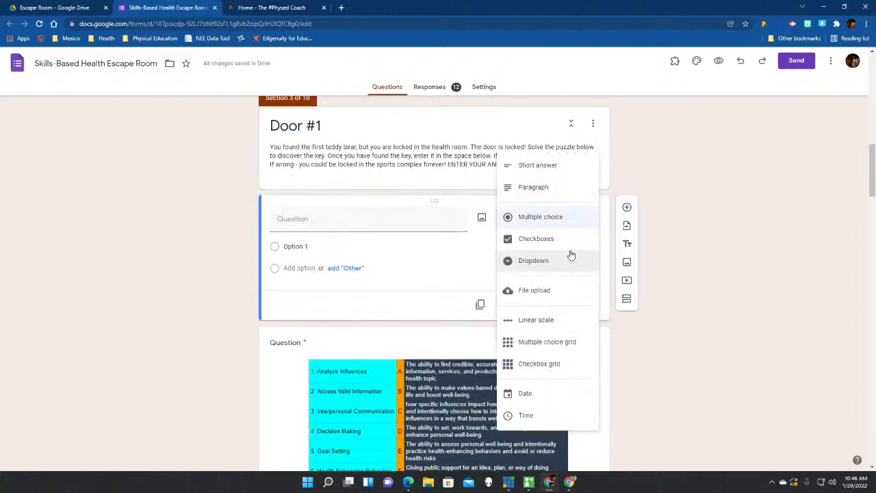
pyautogui.click(709, 293)
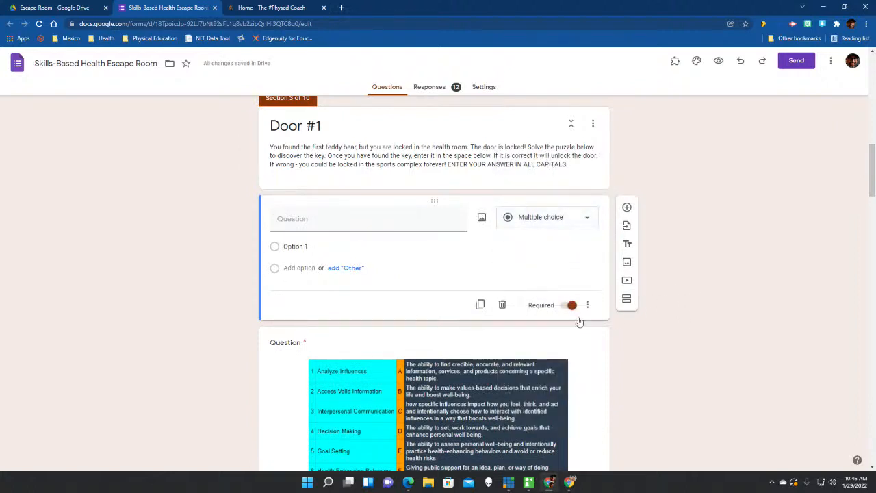
pyautogui.click(501, 306)
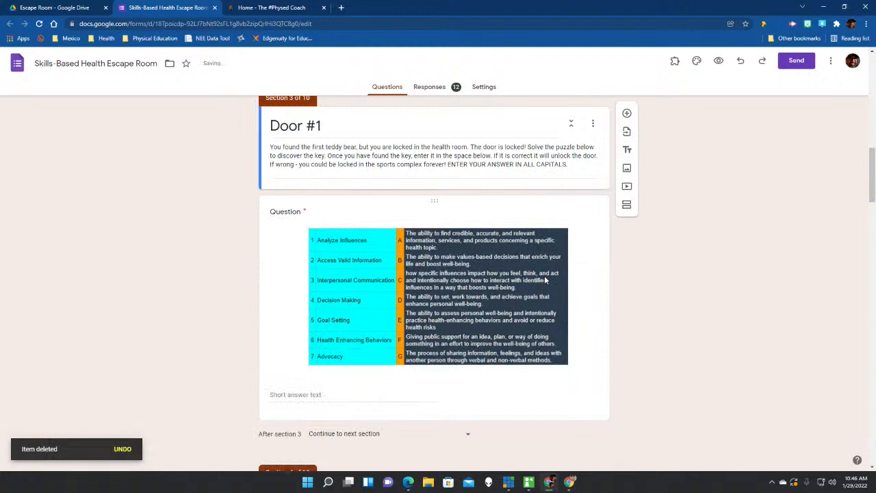
pyautogui.click(576, 303)
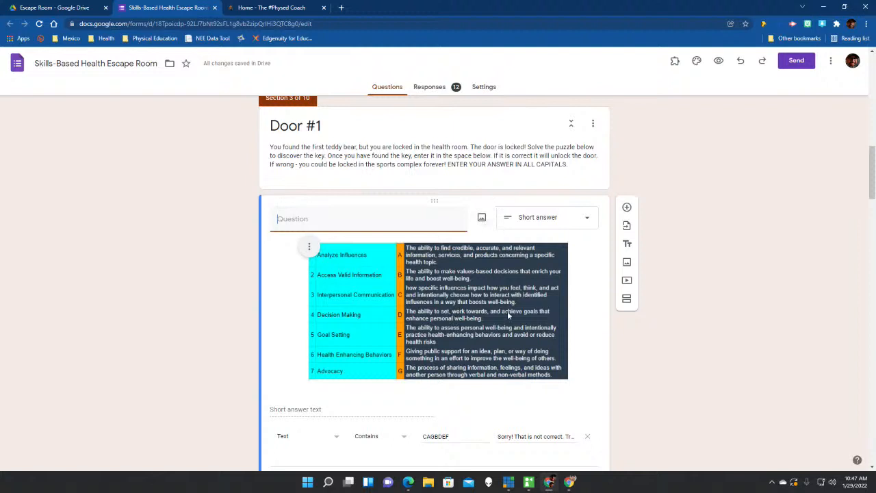
pyautogui.scroll(-2, 593, 332)
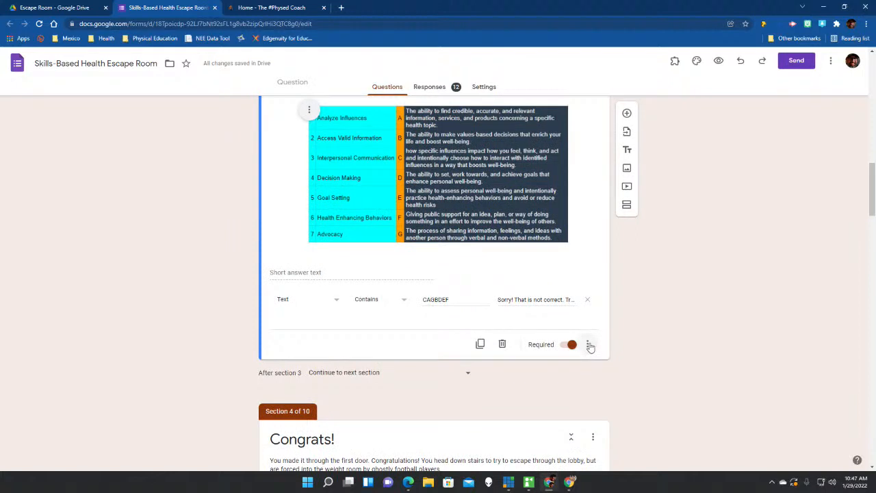
pyautogui.click(588, 344)
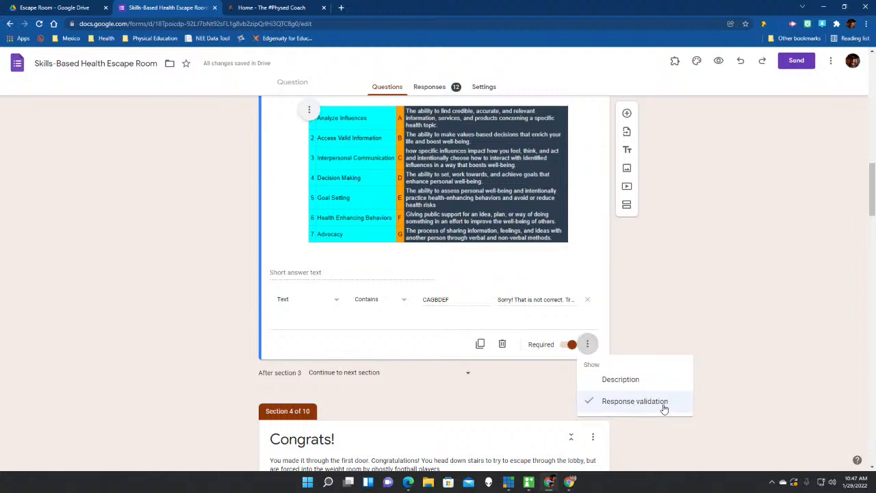
pyautogui.click(743, 342)
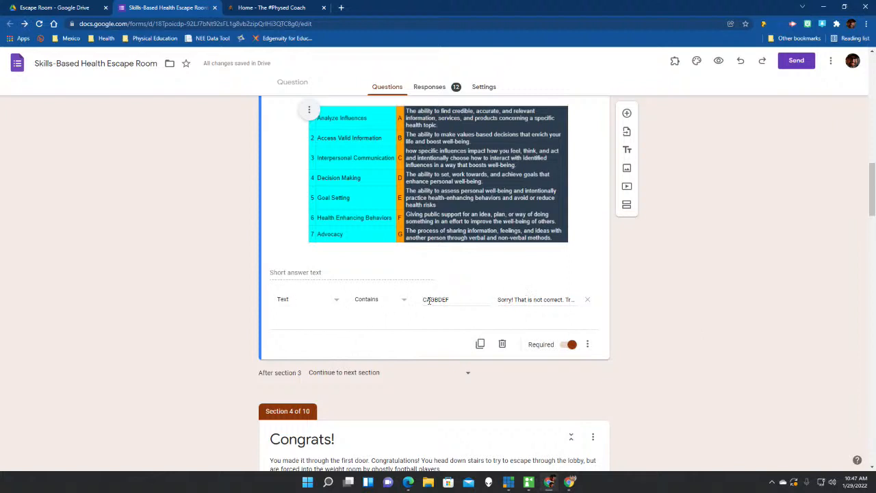
pyautogui.click(336, 304)
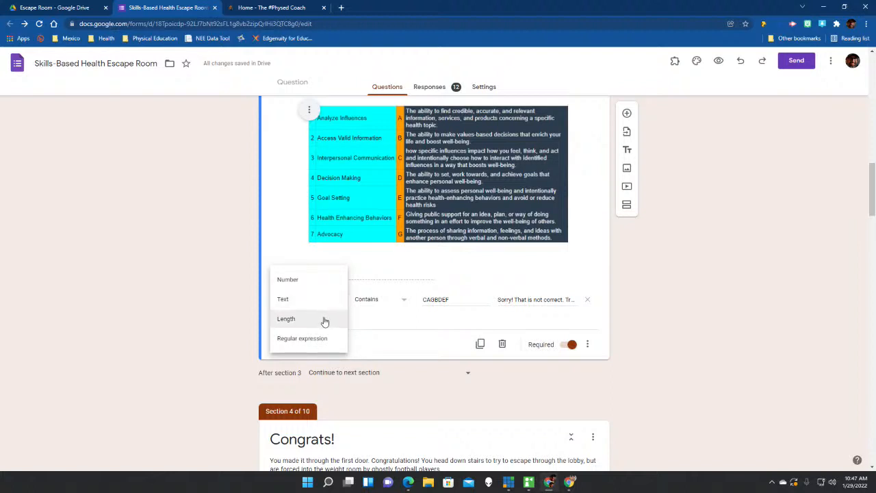
pyautogui.click(409, 324)
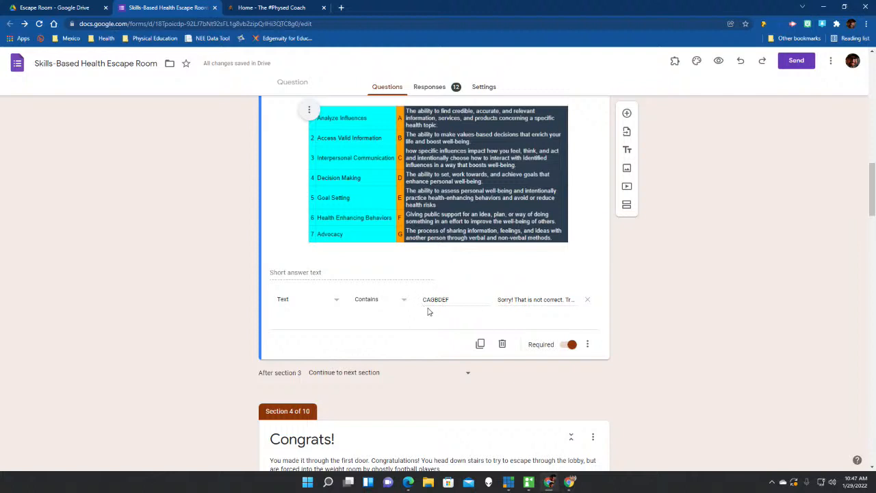
pyautogui.scroll(2, 429, 309)
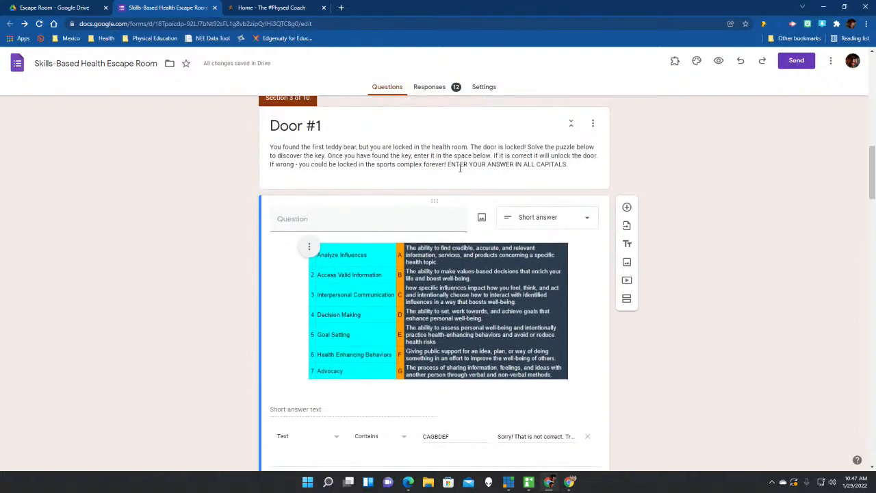
pyautogui.scroll(-2, 556, 171)
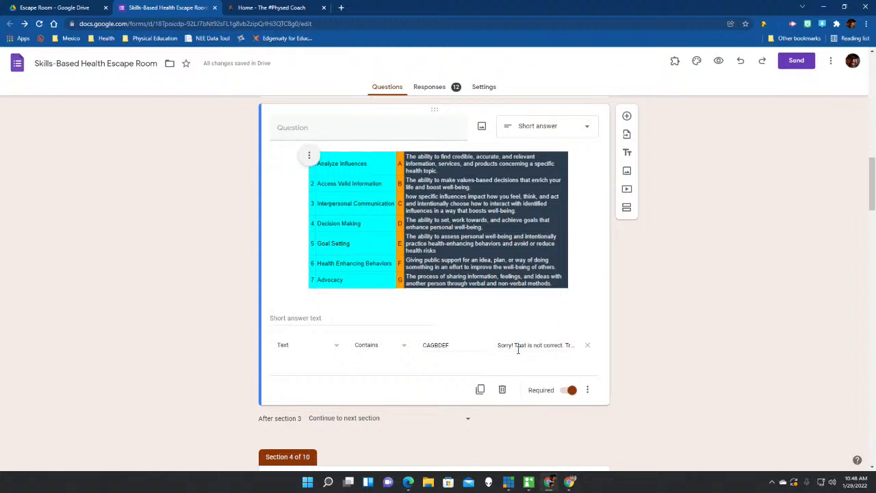
pyautogui.click(333, 347)
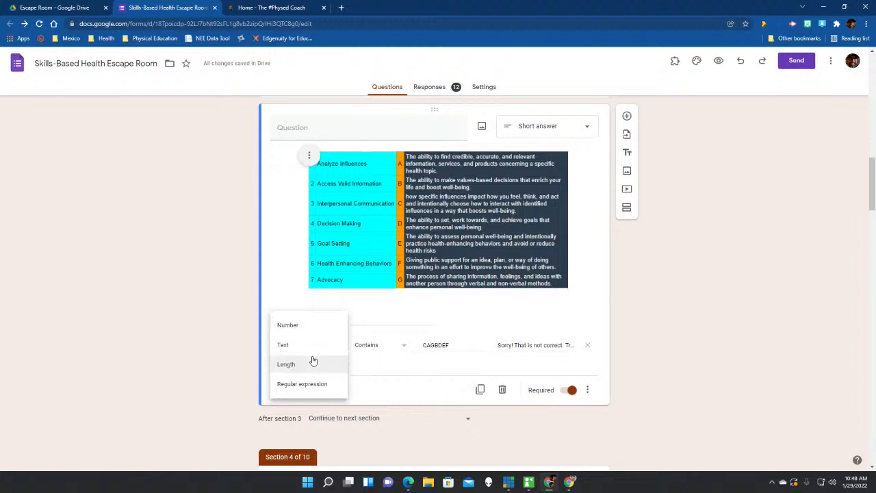
pyautogui.click(405, 372)
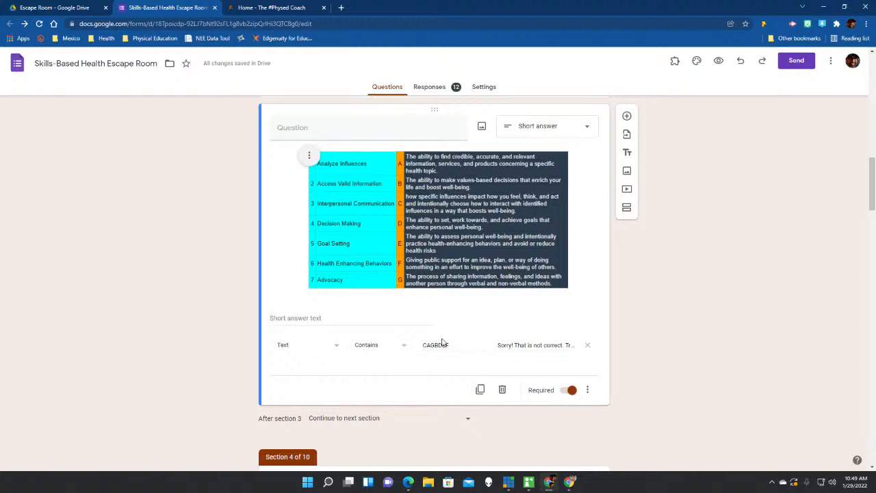
pyautogui.scroll(-2, 450, 339)
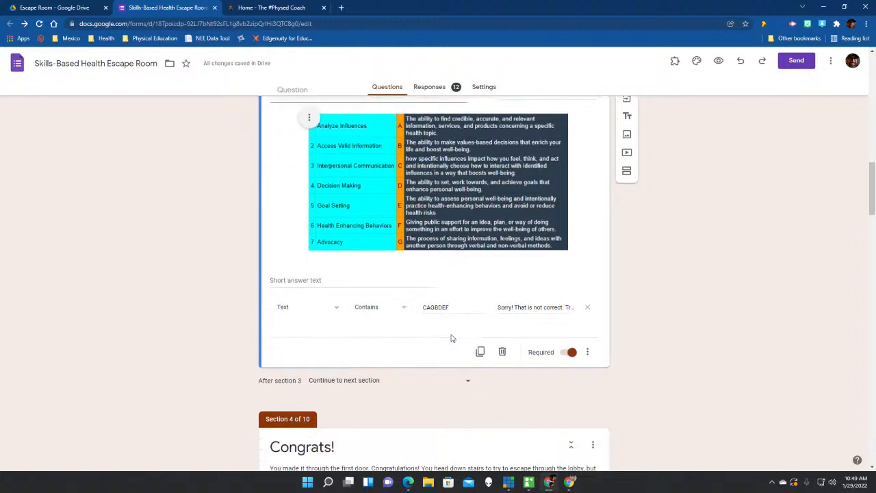
pyautogui.scroll(-1, 452, 338)
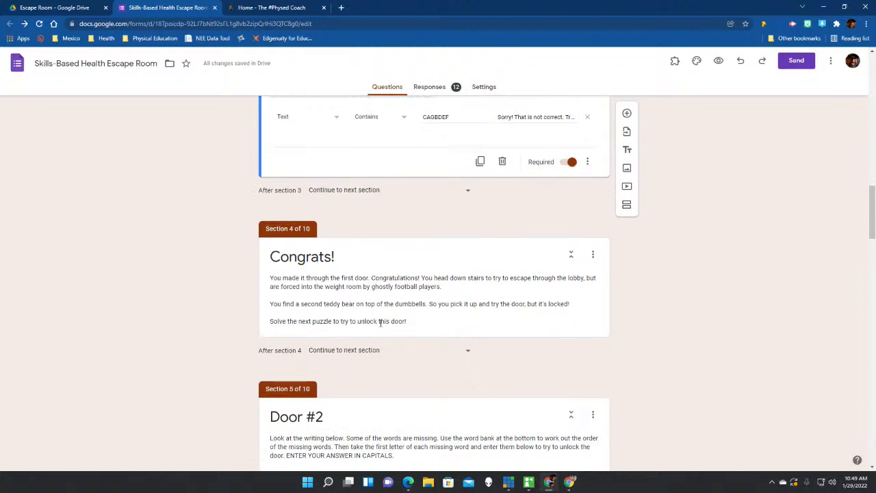
pyautogui.scroll(-1, 370, 319)
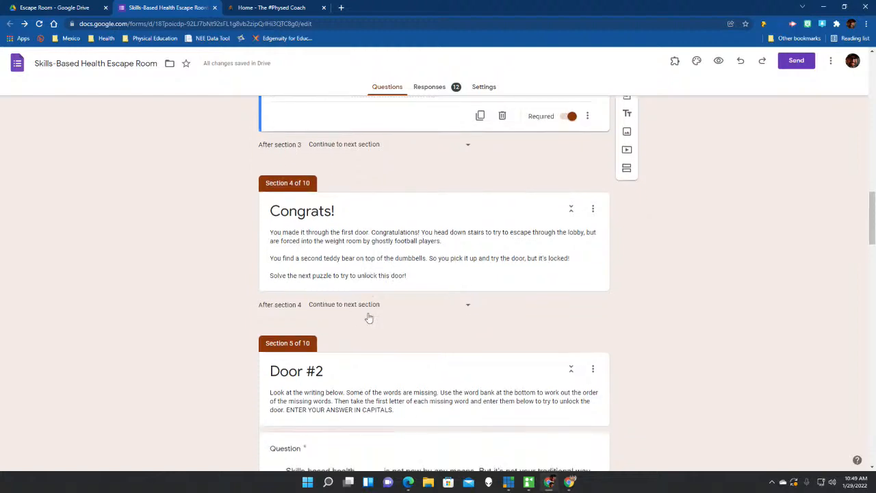
pyautogui.scroll(-1, 381, 307)
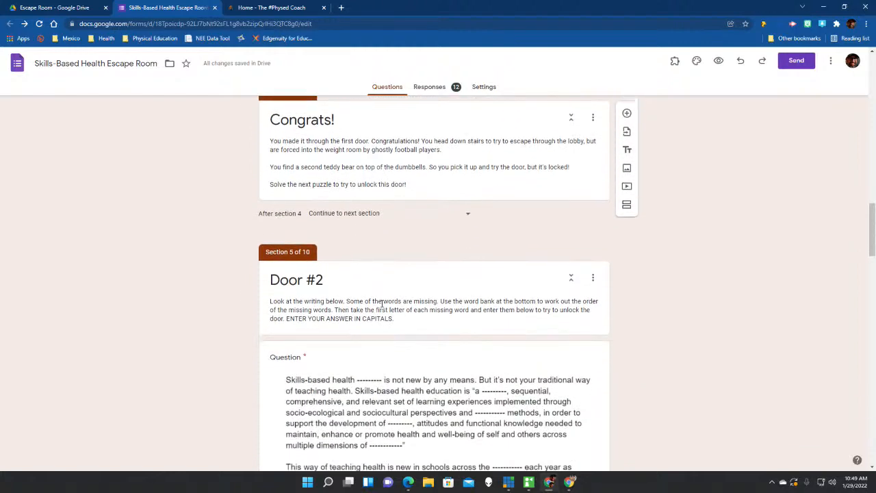
pyautogui.scroll(-1, 382, 302)
pyautogui.scroll(-1, 341, 233)
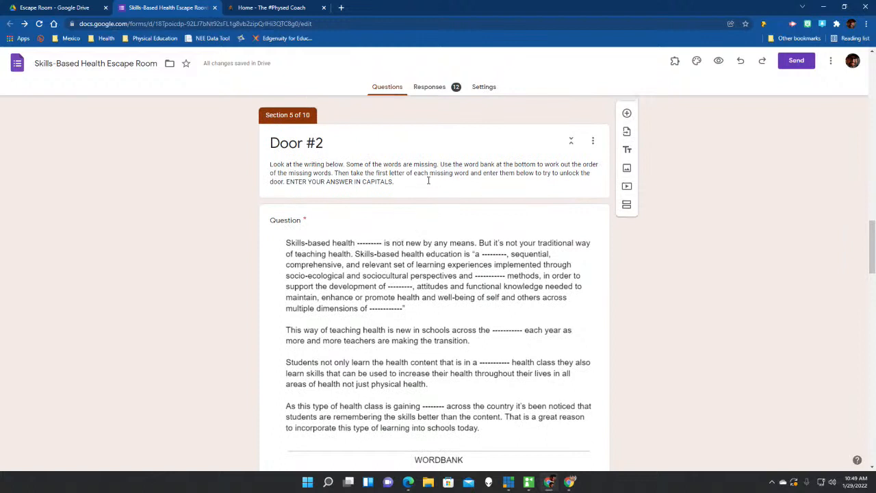
pyautogui.scroll(-1, 446, 216)
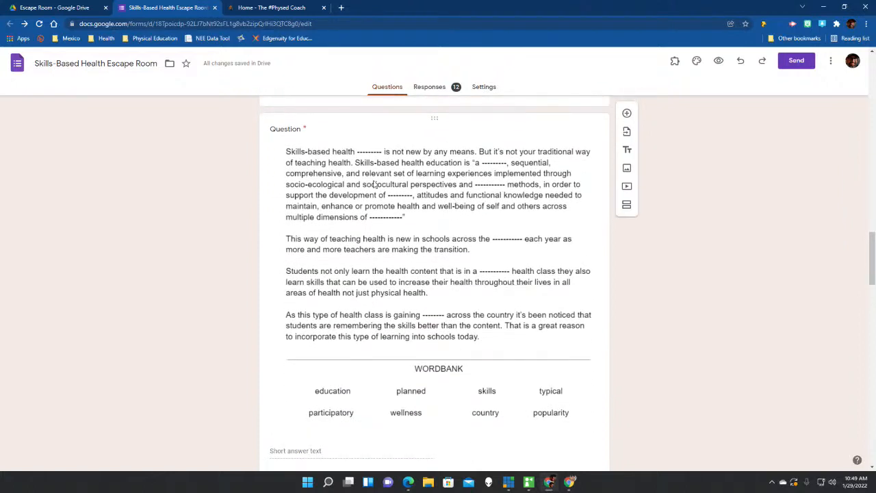
pyautogui.click(570, 253)
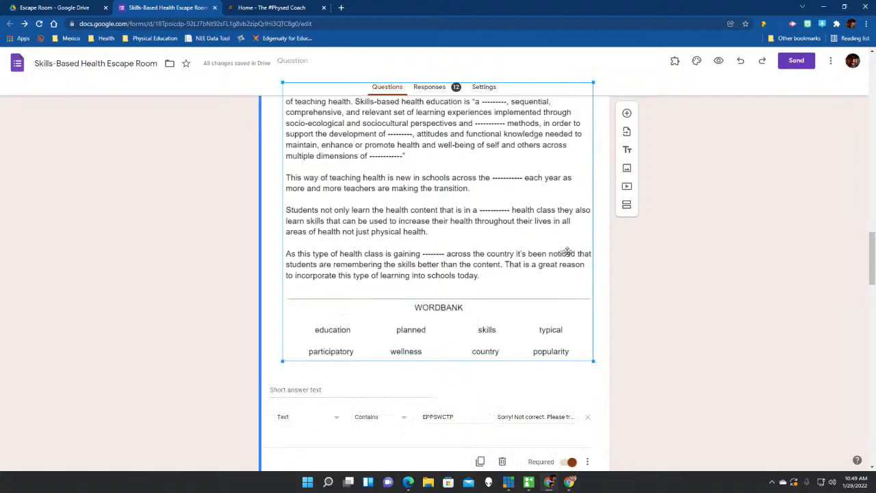
pyautogui.scroll(2, 603, 378)
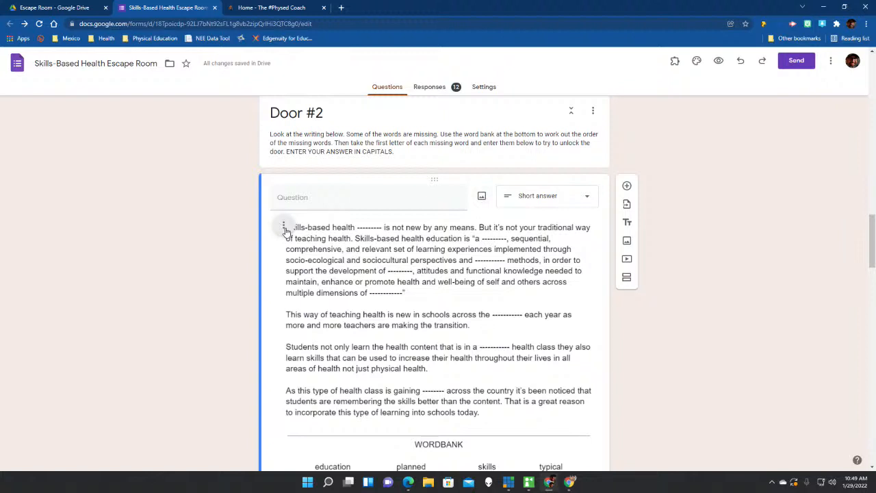
pyautogui.click(284, 228)
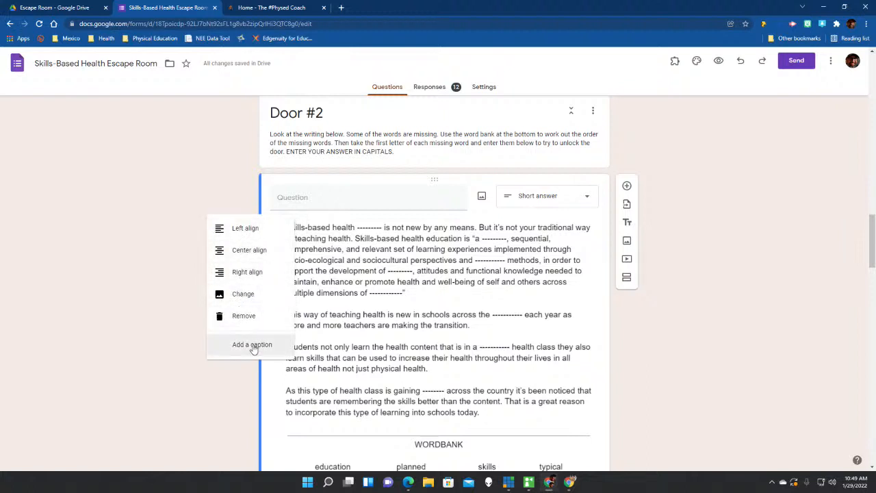
pyautogui.click(200, 177)
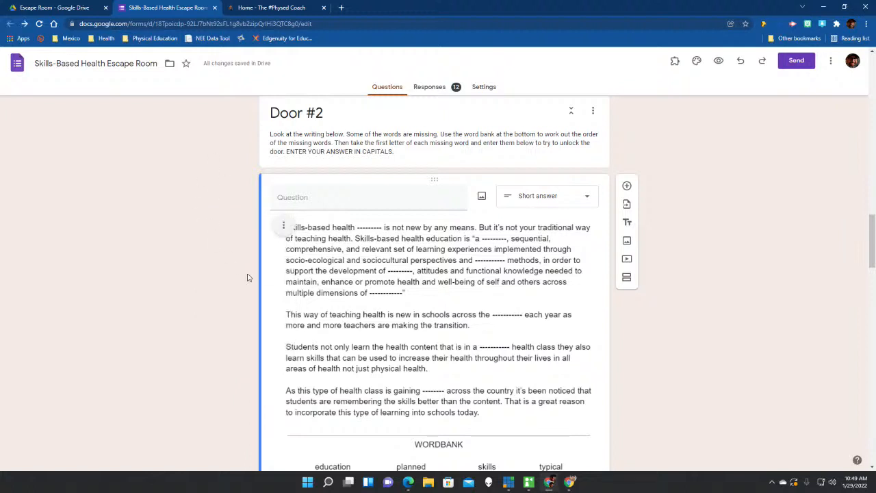
pyautogui.scroll(-3, 228, 292)
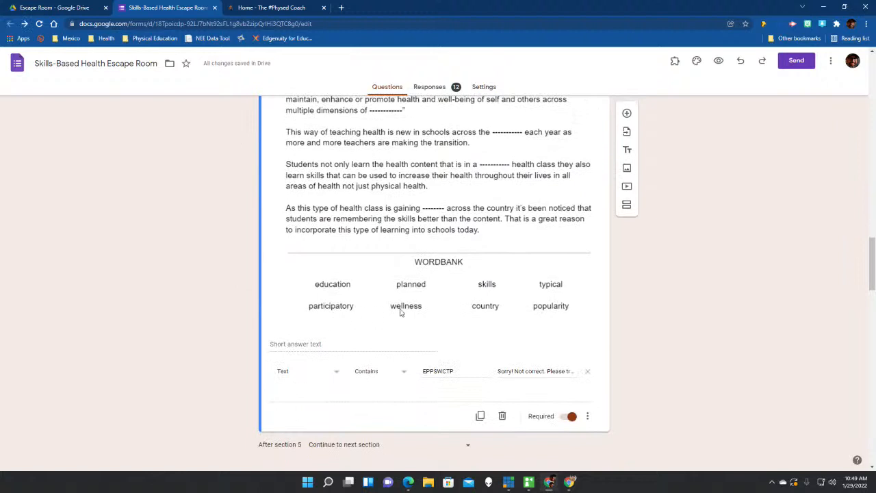
pyautogui.scroll(-2, 401, 308)
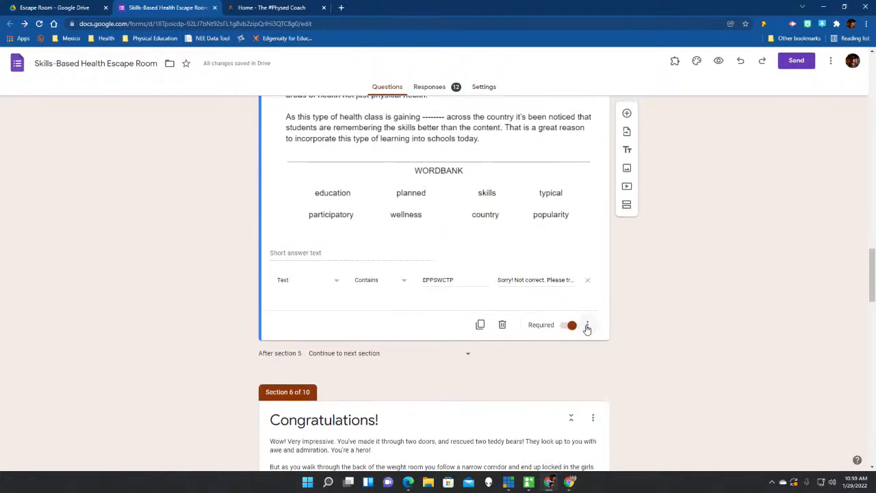
pyautogui.click(587, 326)
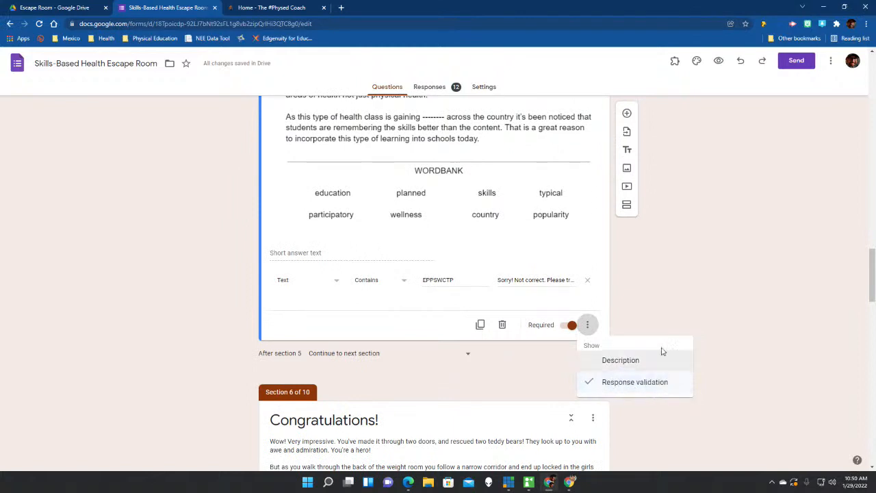
pyautogui.click(682, 305)
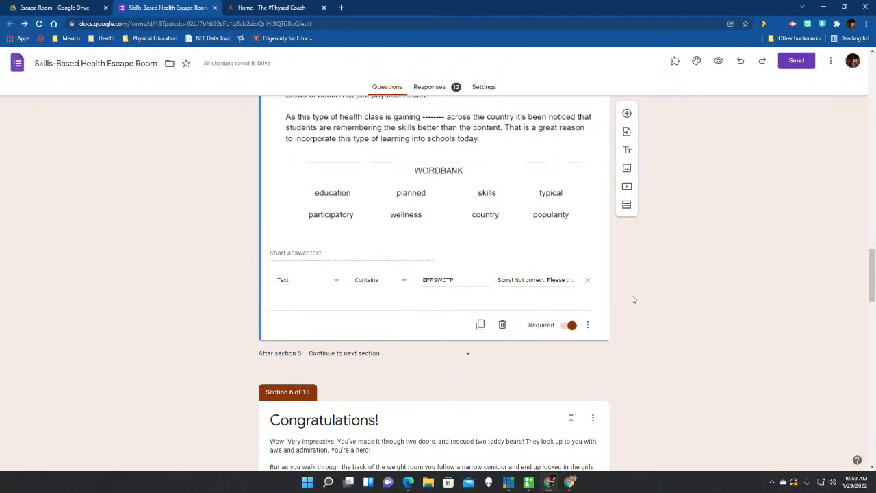
pyautogui.click(295, 280)
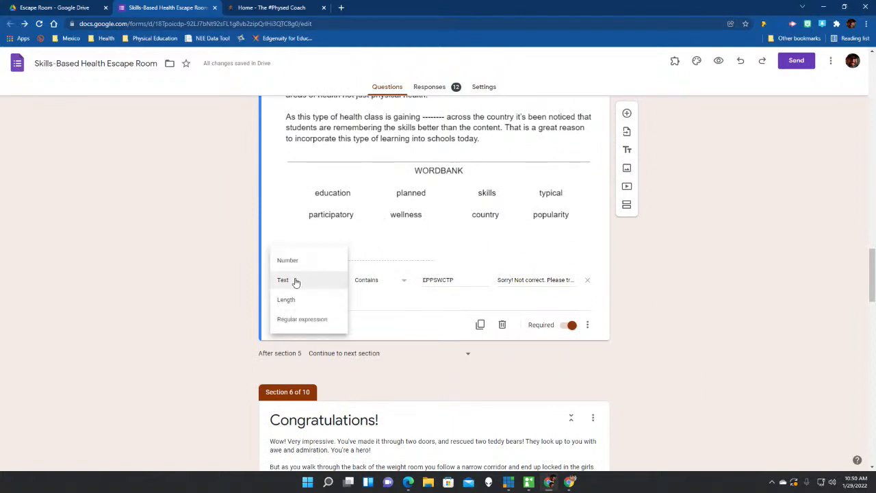
pyautogui.click(303, 280)
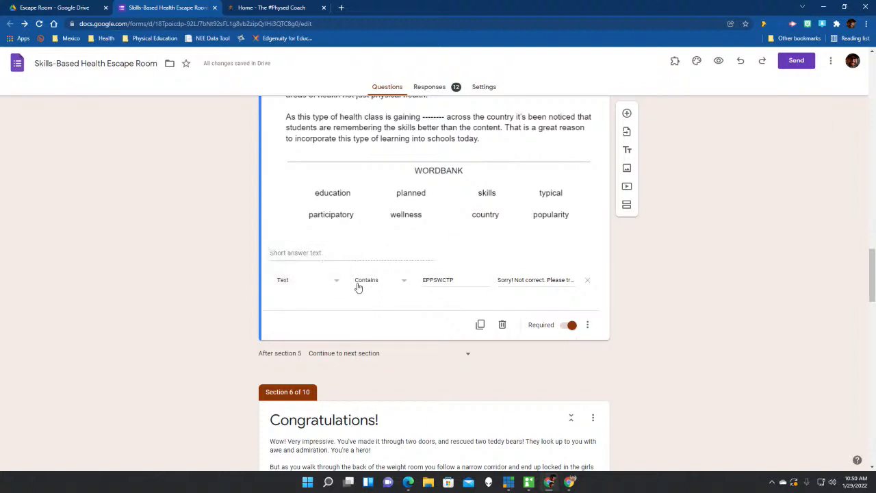
pyautogui.click(404, 282)
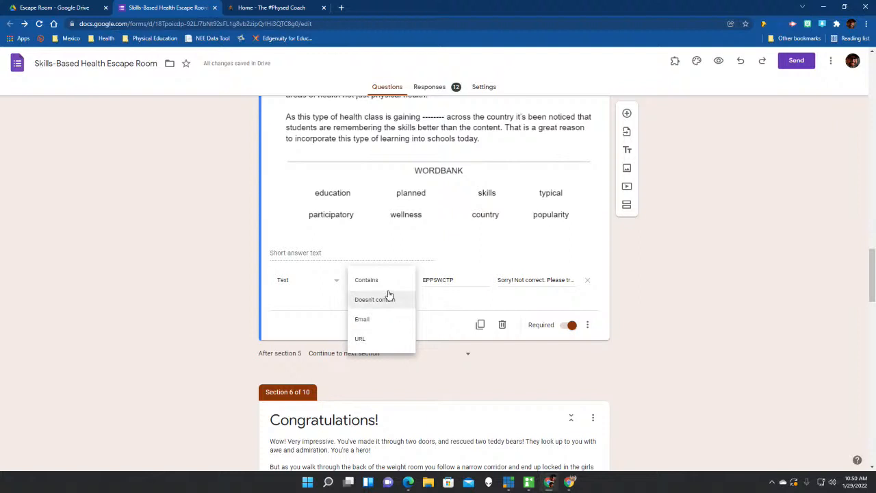
pyautogui.click(391, 282)
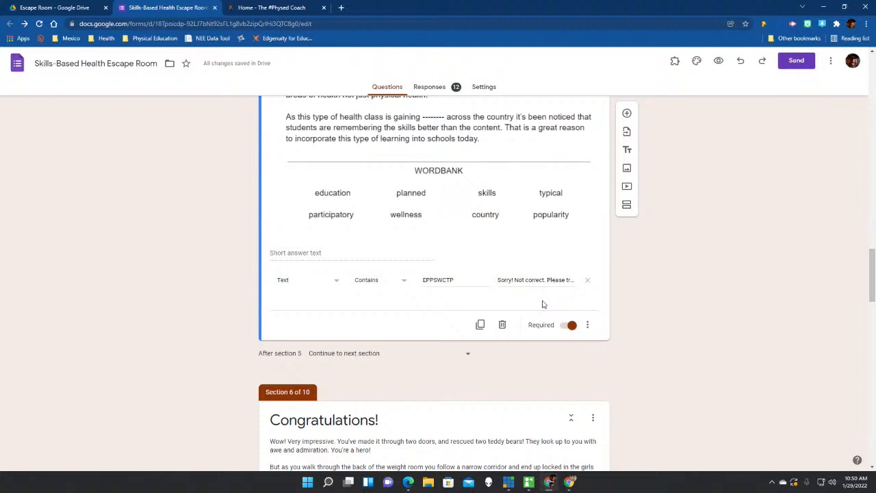
pyautogui.scroll(1, 543, 303)
pyautogui.scroll(-2, 544, 301)
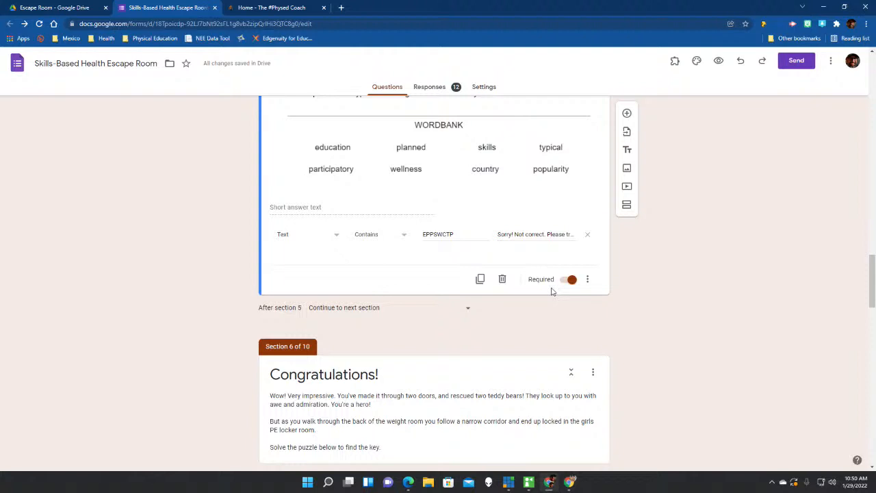
pyautogui.scroll(-3, 553, 291)
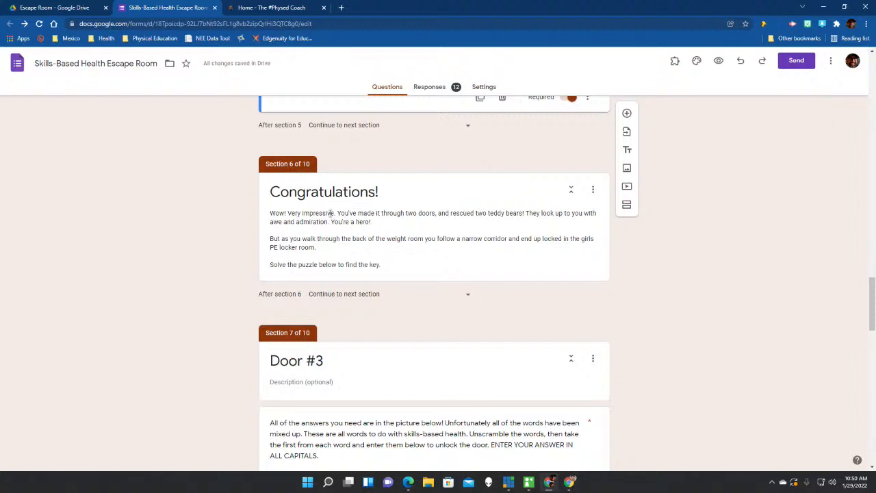
pyautogui.scroll(-3, 332, 213)
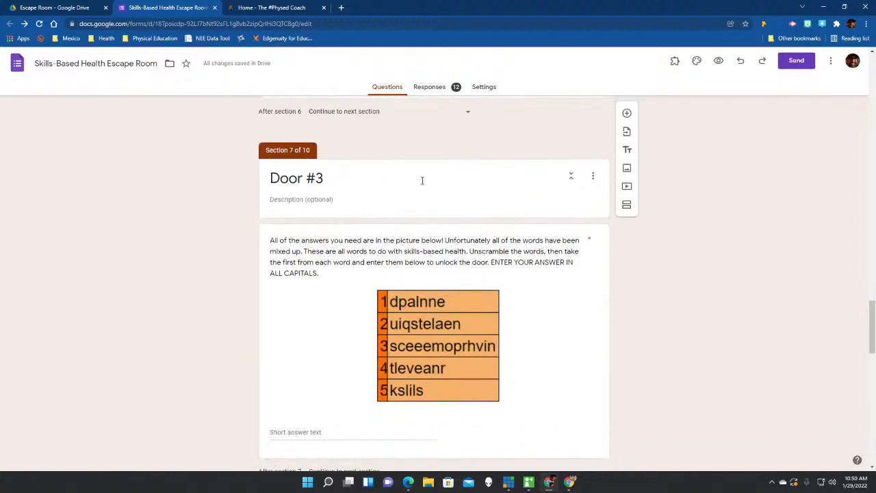
pyautogui.scroll(-1, 423, 183)
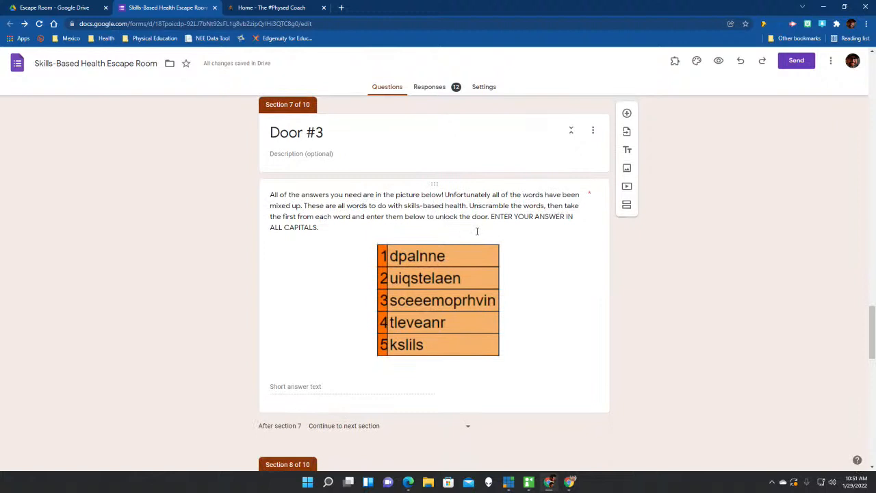
pyautogui.scroll(-1, 475, 232)
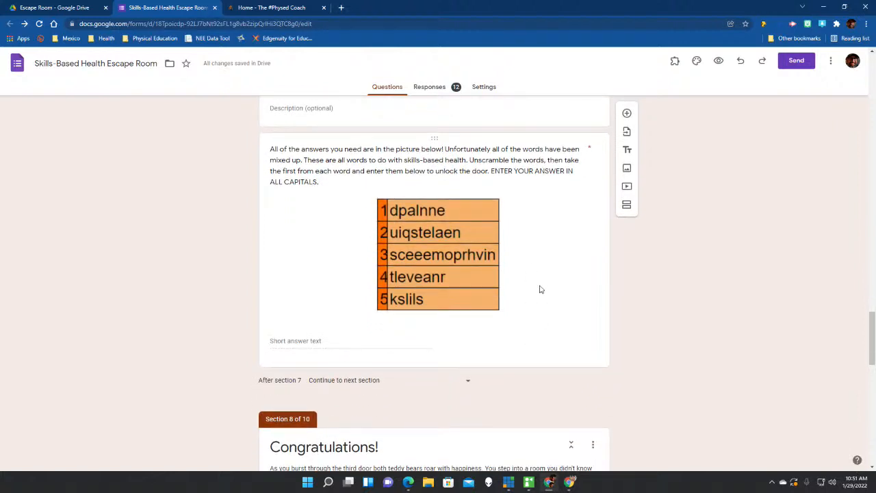
pyautogui.click(591, 287)
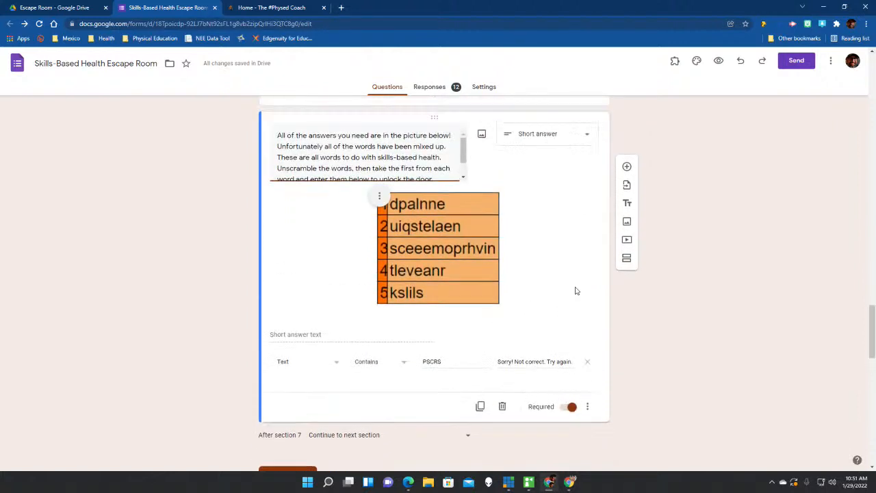
pyautogui.scroll(3, 575, 290)
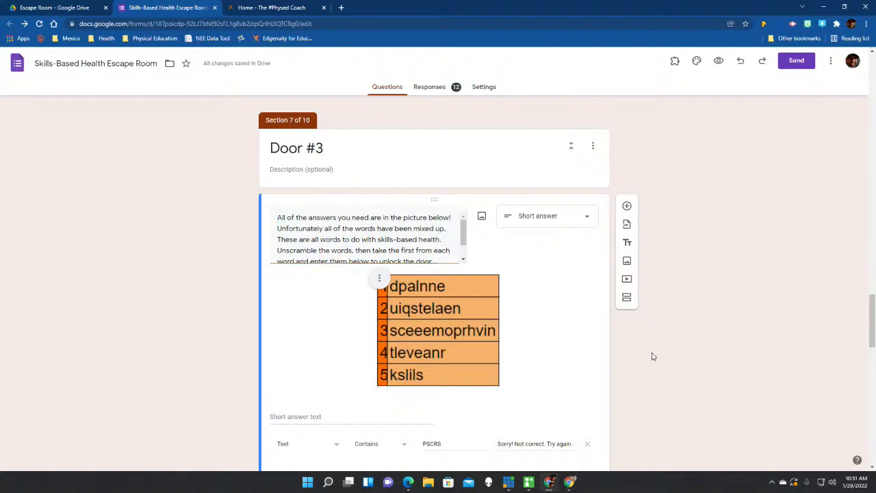
pyautogui.scroll(7, 657, 332)
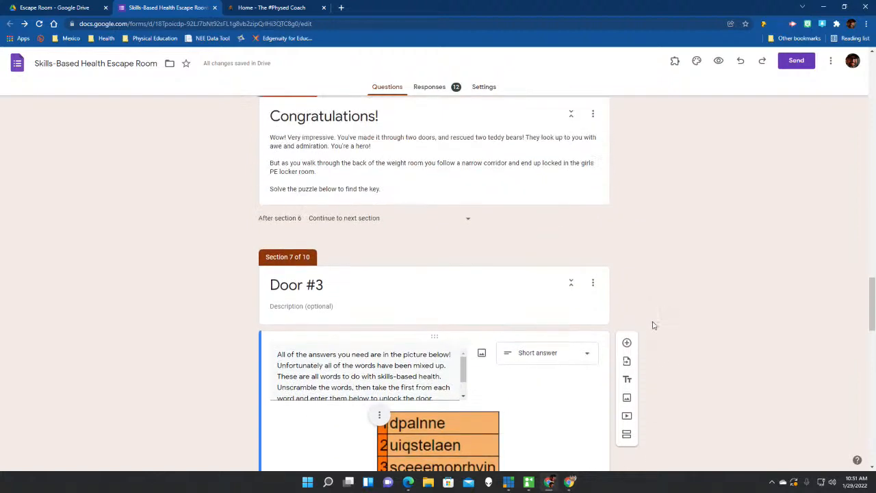
pyautogui.scroll(3, 643, 325)
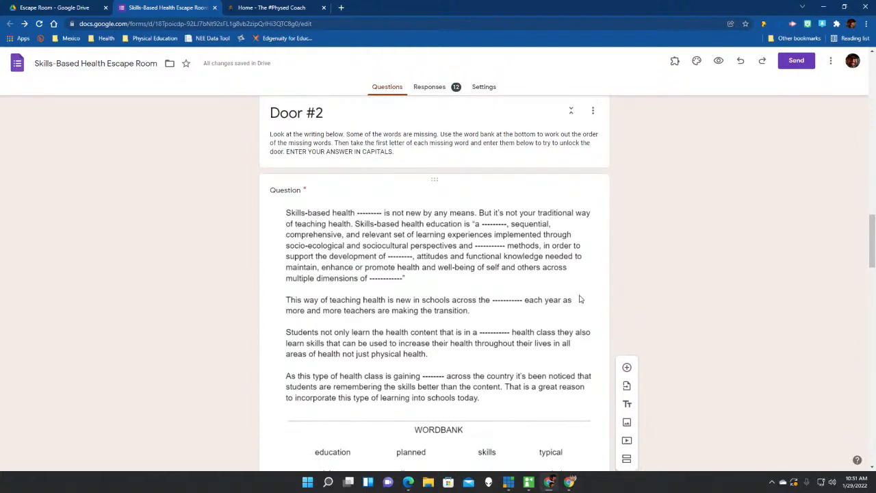
# Open the Door #2 question and scroll down toward Door #3.
pyautogui.click(538, 195)
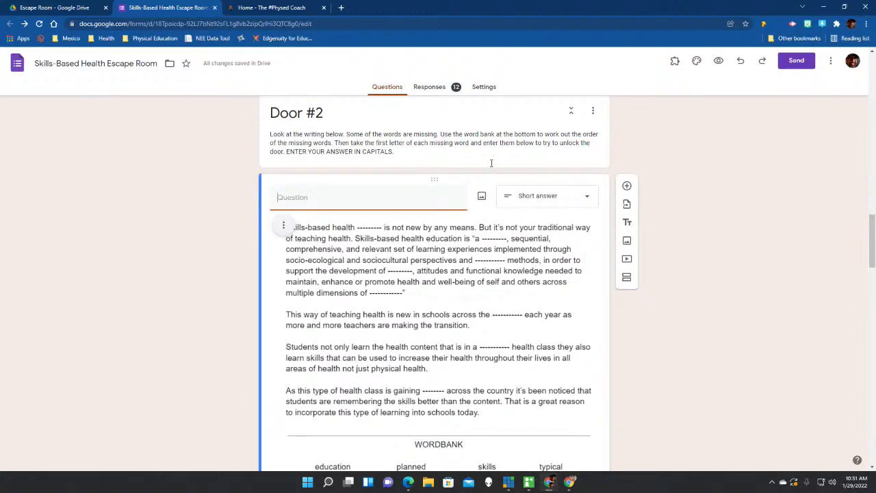
pyautogui.scroll(-5, 680, 328)
pyautogui.scroll(-5, 680, 326)
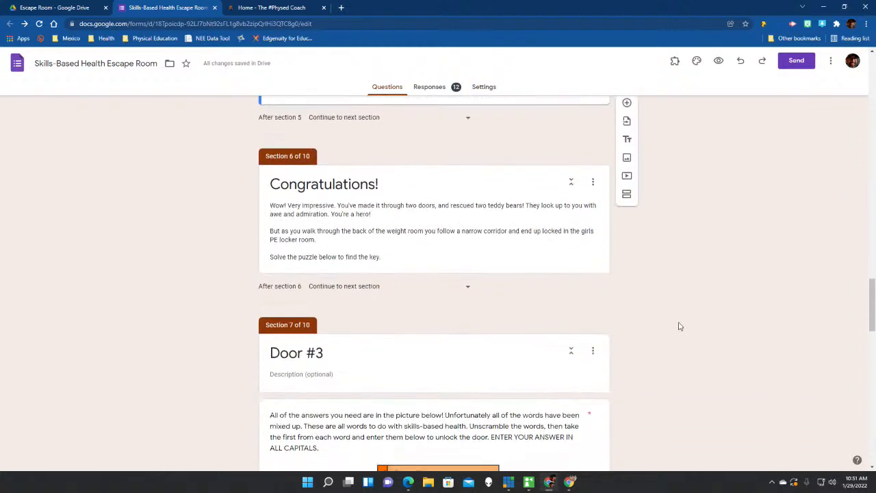
pyautogui.scroll(-1, 367, 201)
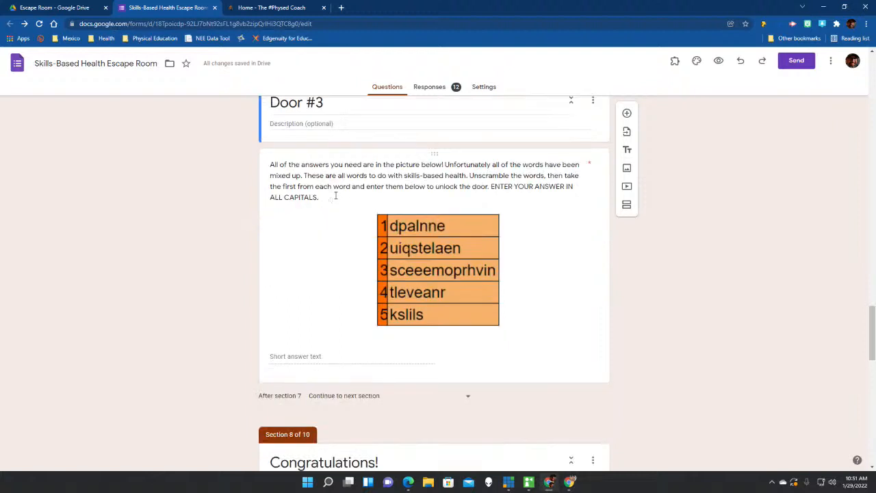
pyautogui.scroll(2, 329, 254)
# Open the Door #3 question to review its required PSCRS answer rule.
pyautogui.click(392, 239)
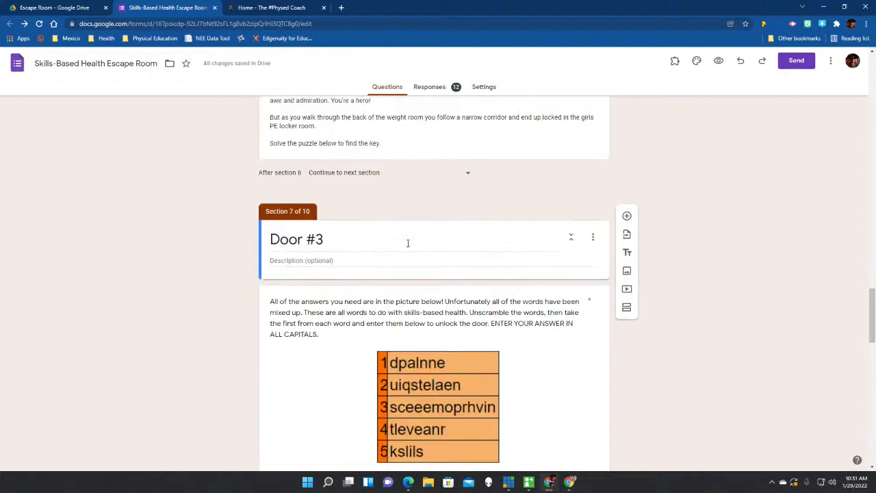
pyautogui.scroll(-2, 541, 347)
pyautogui.click(561, 319)
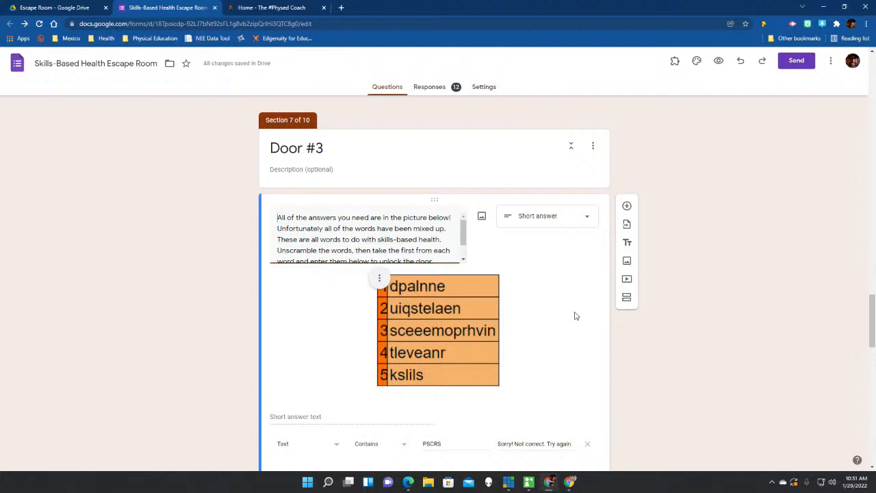
pyautogui.scroll(-2, 576, 315)
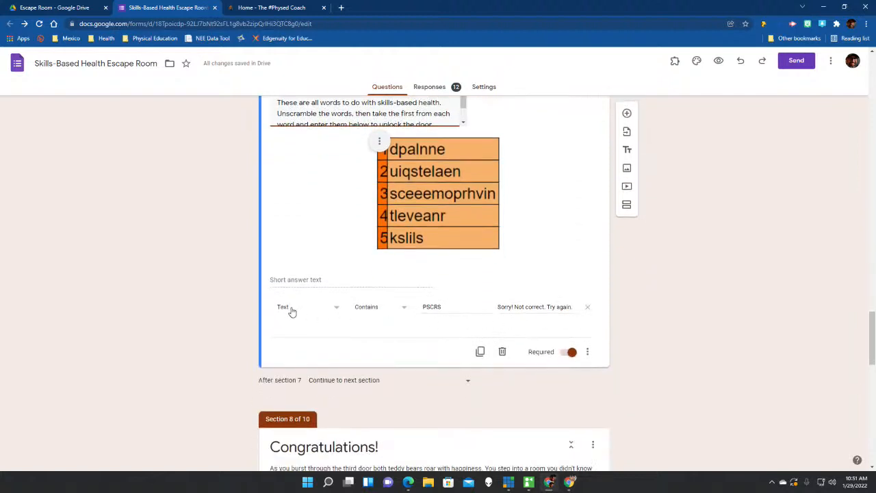
pyautogui.click(588, 352)
pyautogui.click(724, 342)
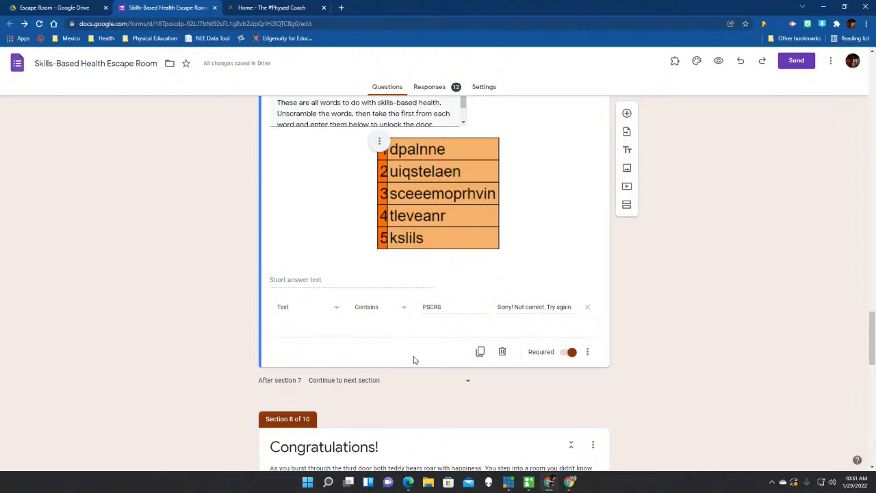
pyautogui.scroll(-2, 414, 360)
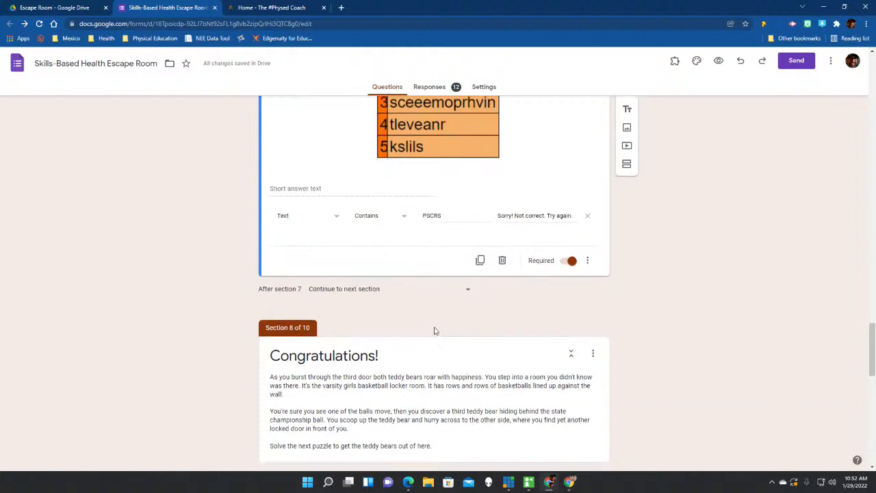
pyautogui.scroll(-2, 479, 318)
pyautogui.scroll(-1, 498, 312)
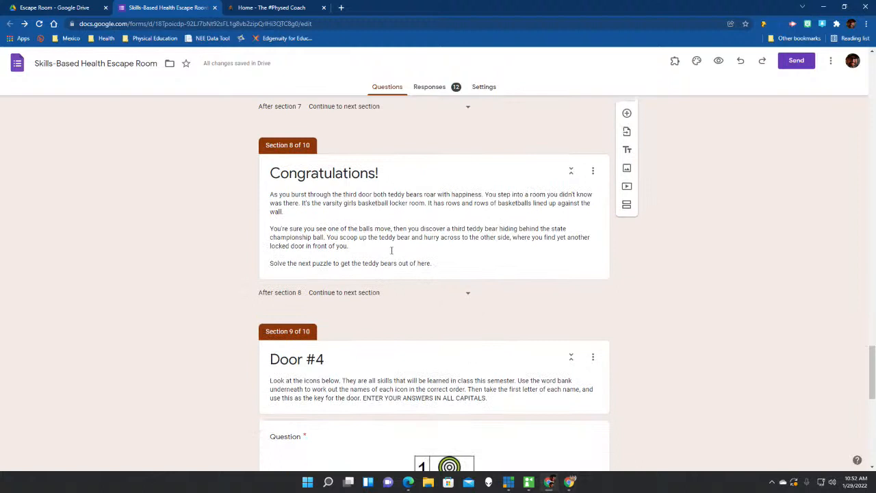
pyautogui.scroll(-5, 365, 271)
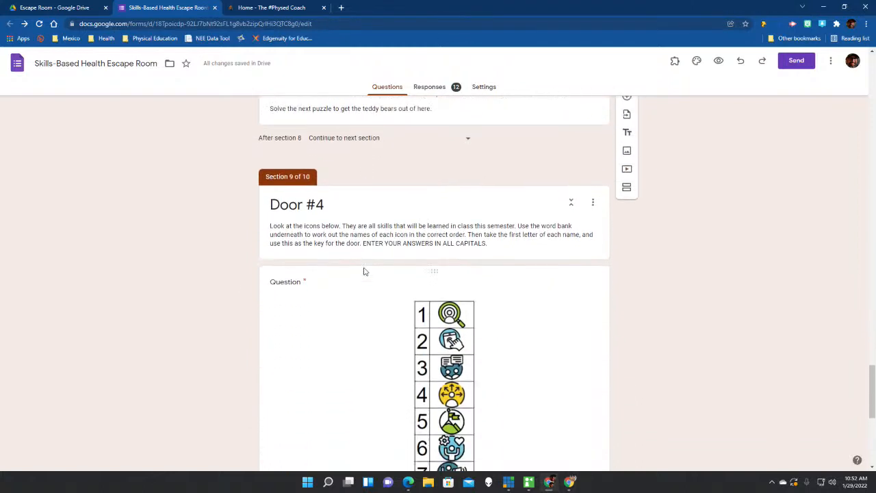
pyautogui.scroll(-3, 364, 271)
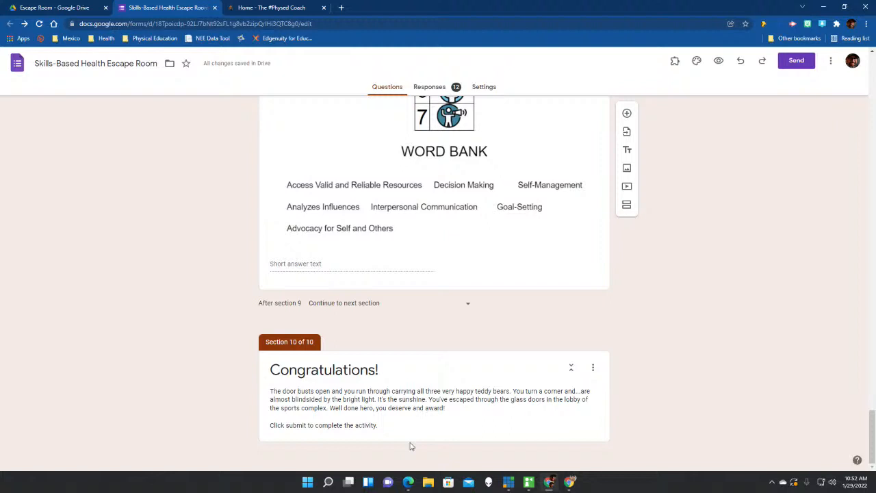
pyautogui.scroll(10, 469, 334)
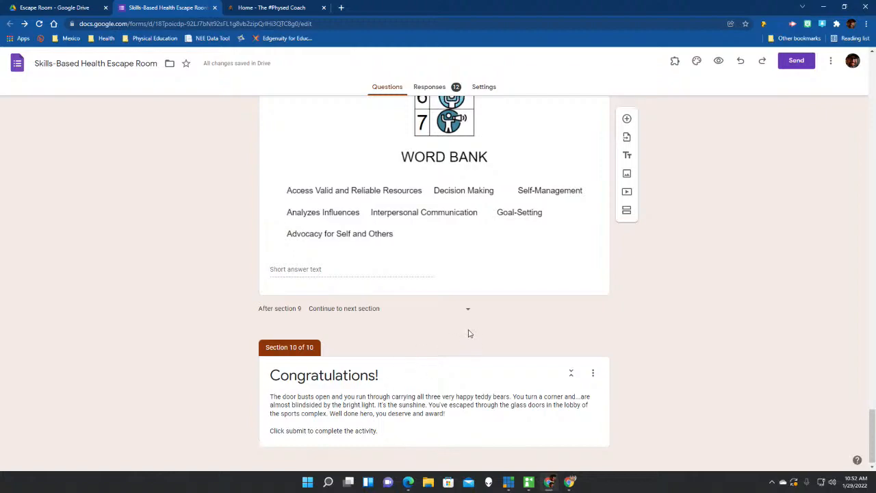
pyautogui.scroll(15, 468, 333)
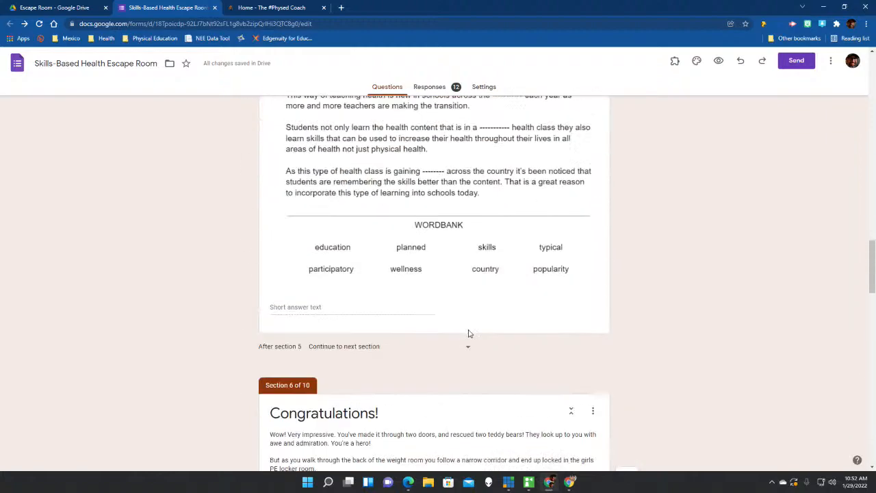
pyautogui.scroll(15, 468, 333)
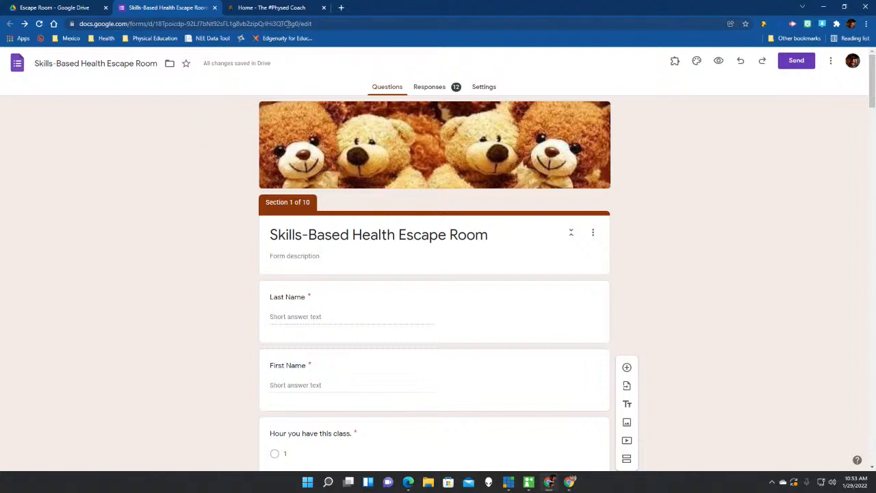
pyautogui.click(215, 8)
# Close the form's tab and go up to the Google Forms folder in Drive.
pyautogui.click(77, 8)
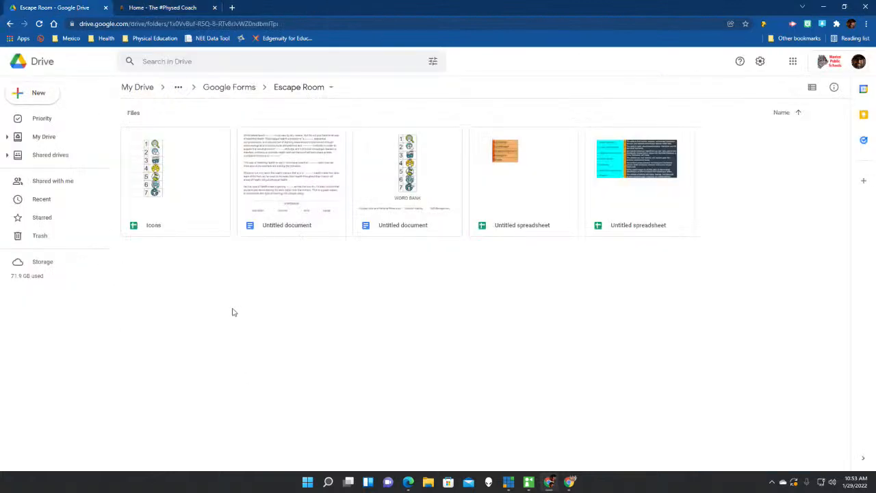
pyautogui.click(214, 93)
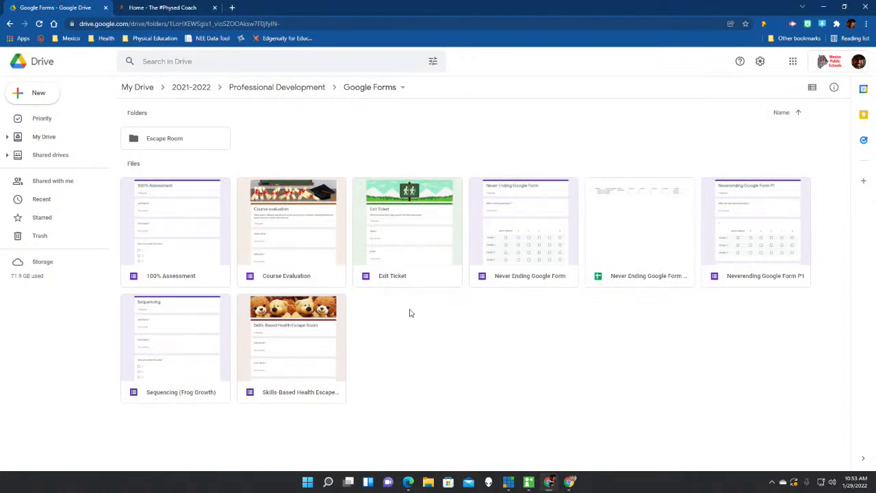
# Open the Sequencing (Frog Growth) form and preview it as a respondent.
pyautogui.doubleClick(200, 340)
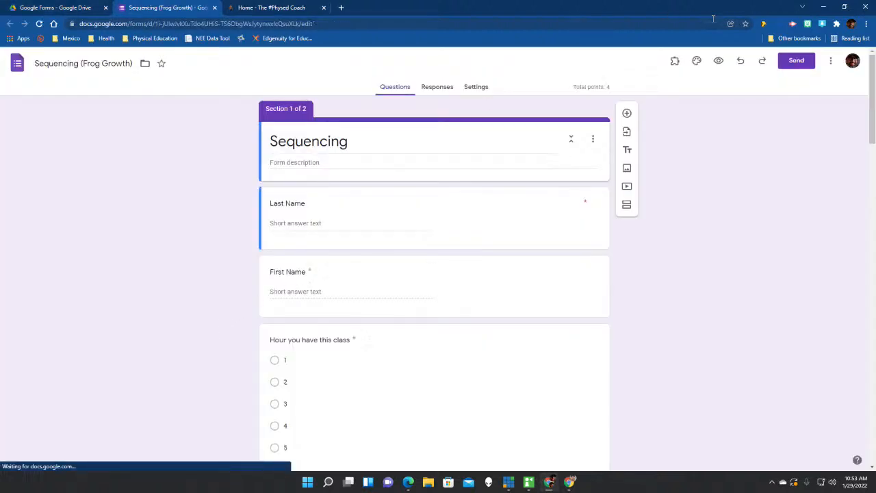
pyautogui.click(718, 61)
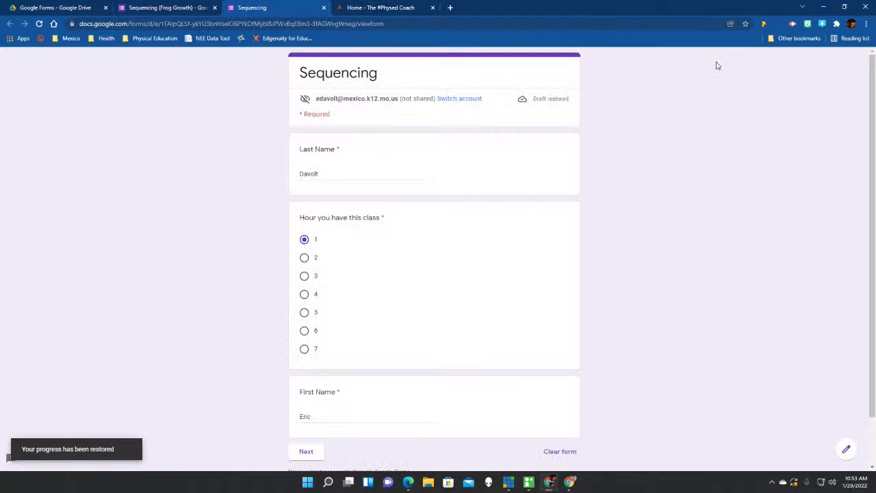
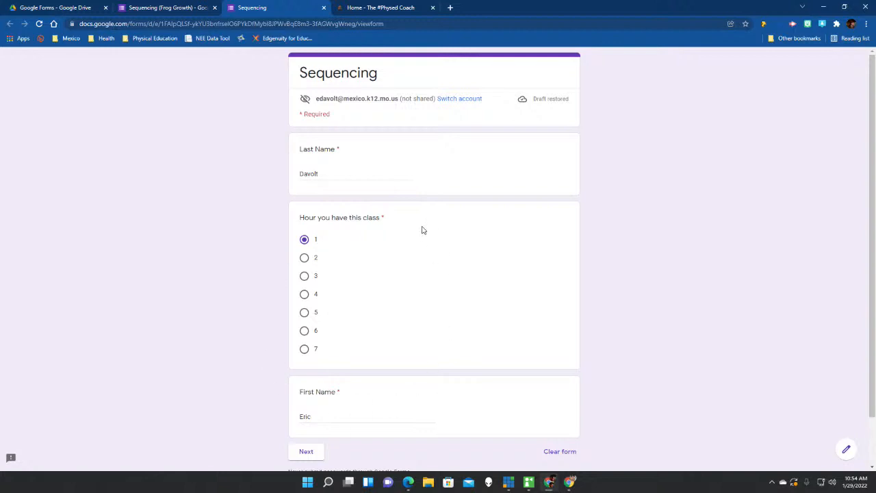
# Move past the name and class-hour page to the Frog Growth picture questions.
pyautogui.click(319, 458)
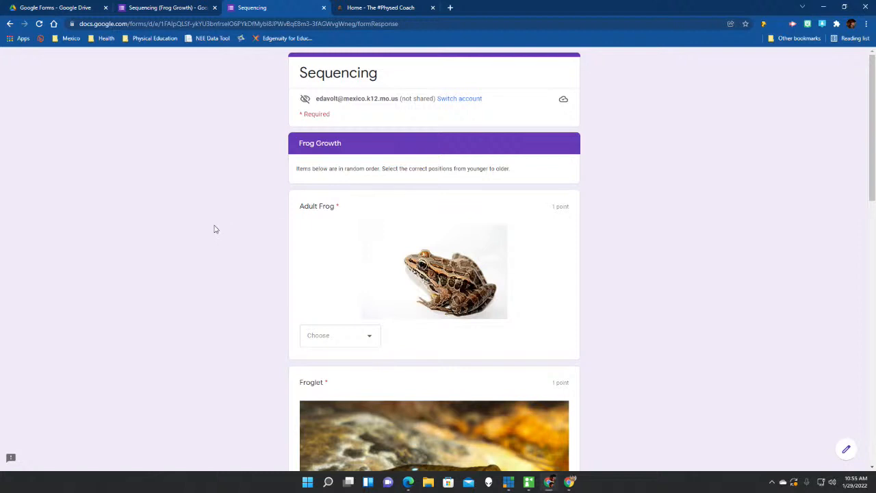
# Look over the Adult Frog, Froglet, Frog Eggs and Tad Pole questions, then list Adult Frog's position choices.
pyautogui.scroll(-1, 214, 229)
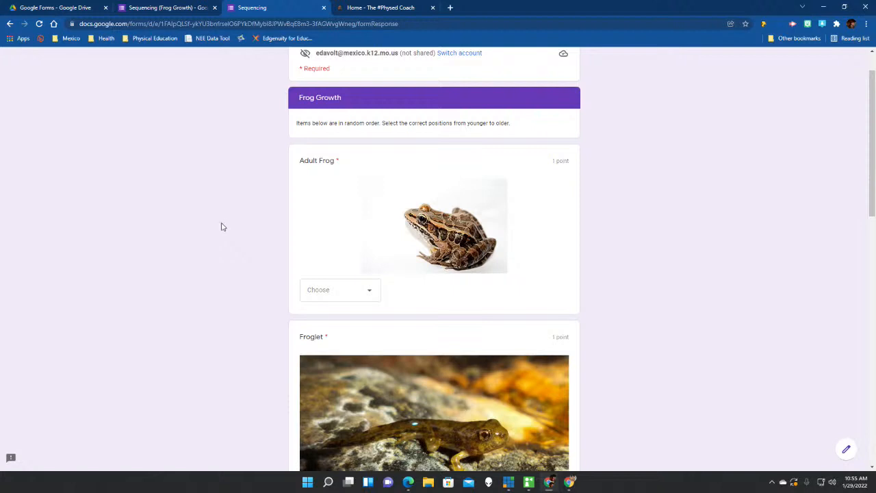
pyautogui.scroll(-1, 294, 261)
pyautogui.scroll(-10, 295, 261)
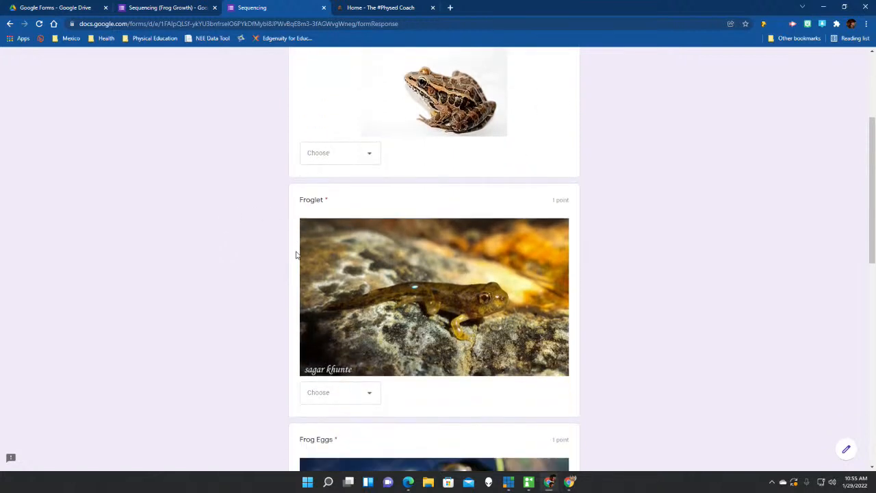
pyautogui.scroll(-1, 293, 262)
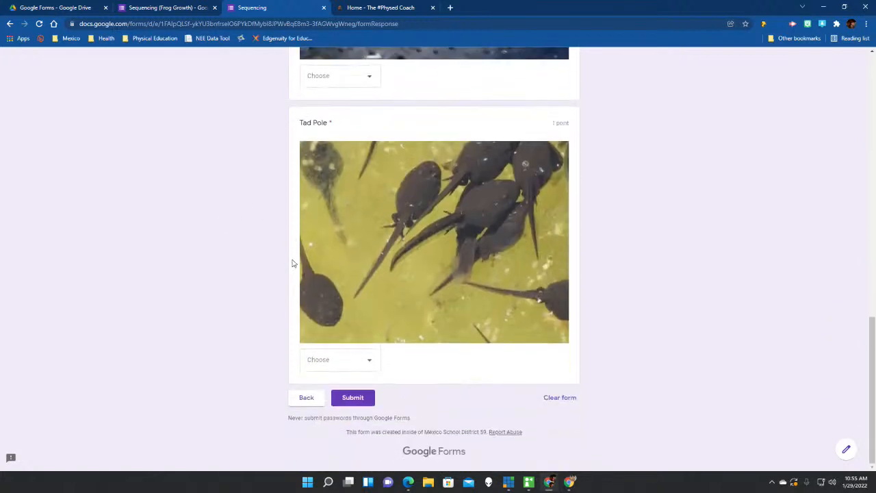
pyautogui.scroll(10, 293, 262)
pyautogui.scroll(3, 293, 263)
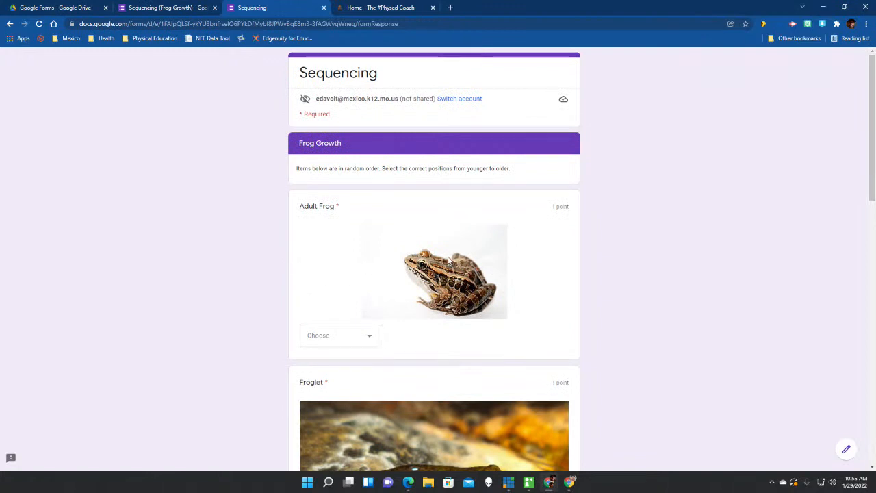
pyautogui.scroll(-2, 462, 285)
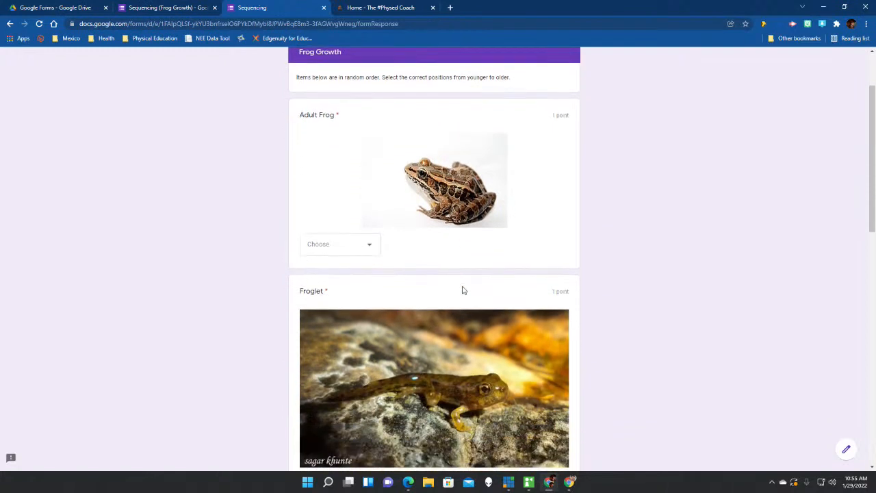
pyautogui.scroll(2, 464, 288)
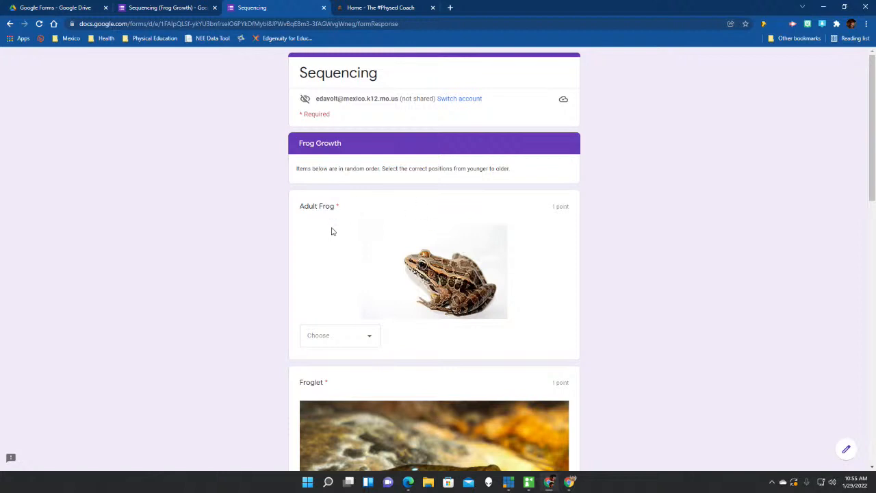
pyautogui.scroll(-3, 253, 281)
pyautogui.scroll(-3, 273, 288)
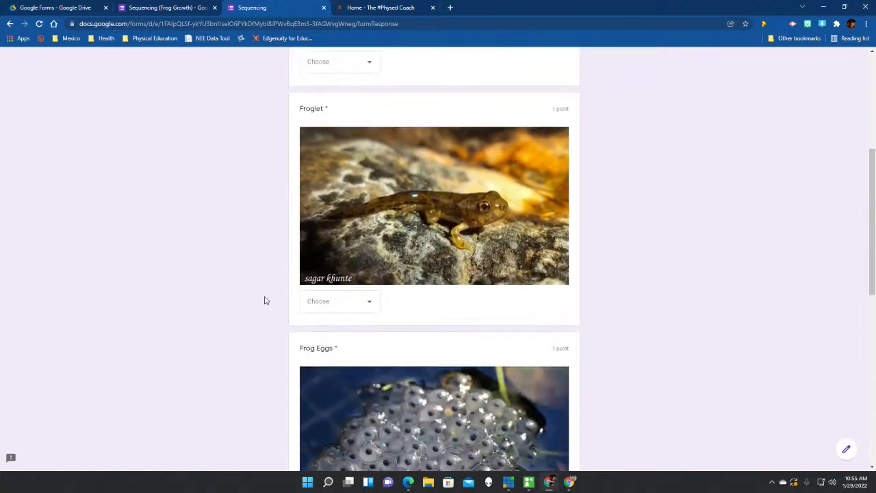
pyautogui.scroll(-4, 274, 308)
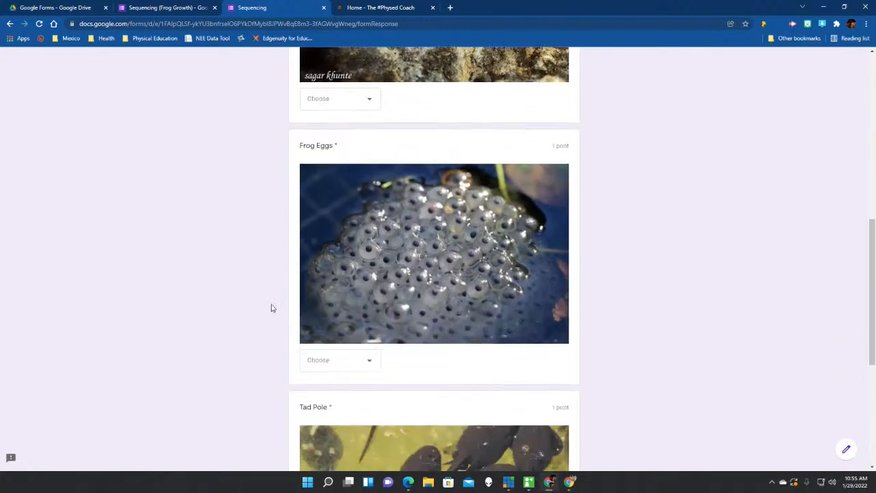
pyautogui.scroll(8, 310, 315)
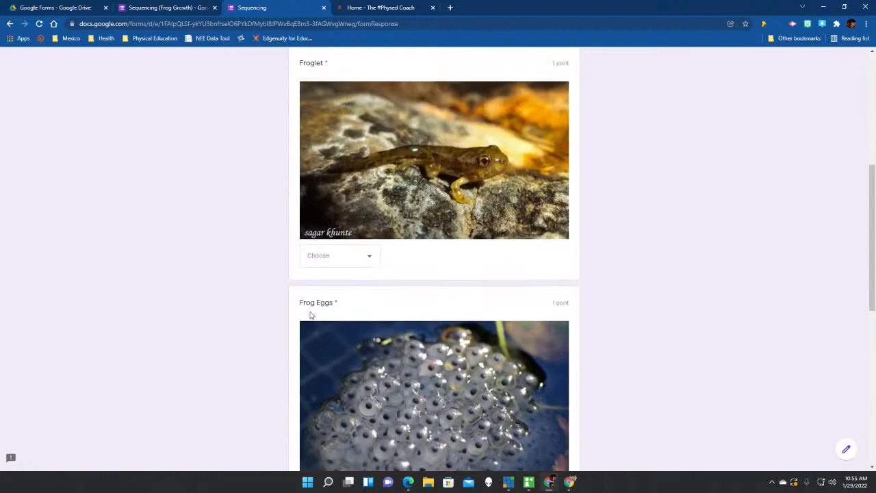
pyautogui.click(366, 292)
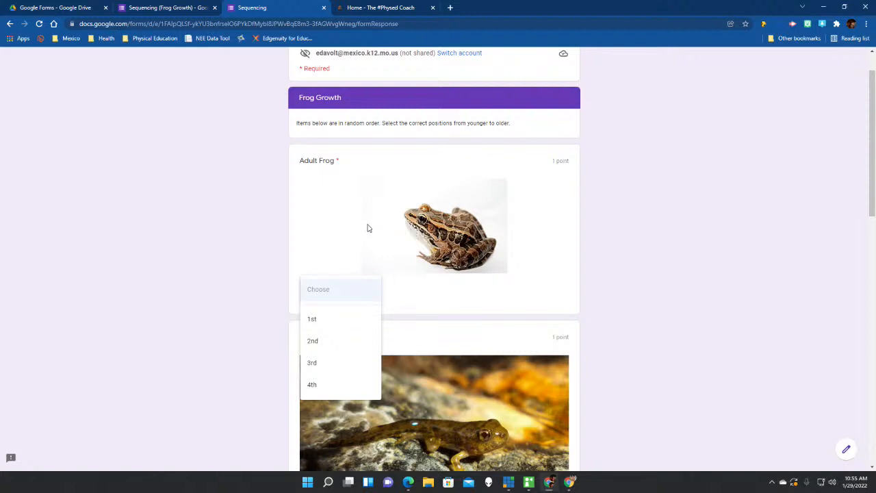
# Answer Adult Frog as 4th and Froglet as 3rd.
pyautogui.click(328, 387)
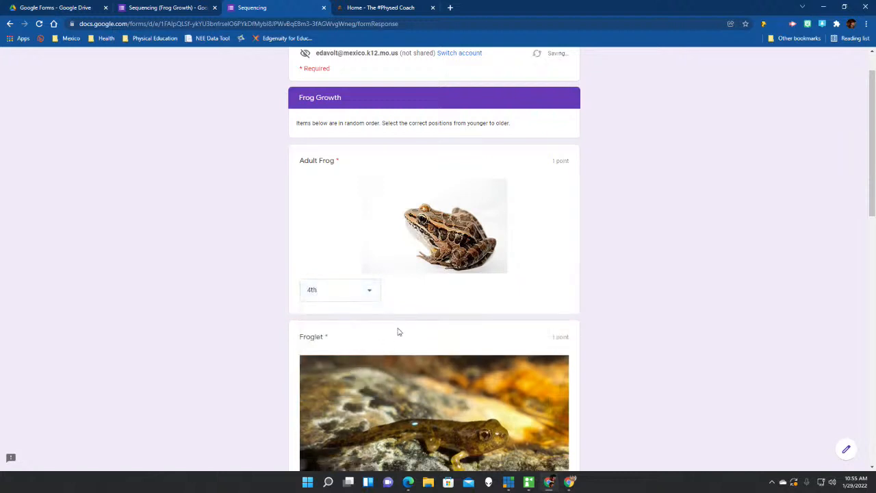
pyautogui.scroll(-1, 386, 252)
pyautogui.scroll(-1, 386, 251)
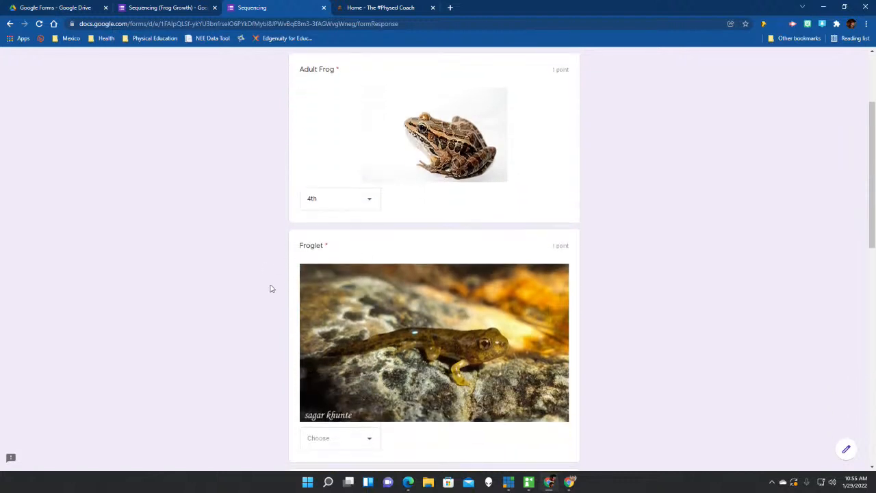
pyautogui.scroll(-4, 266, 294)
pyautogui.scroll(-2, 266, 294)
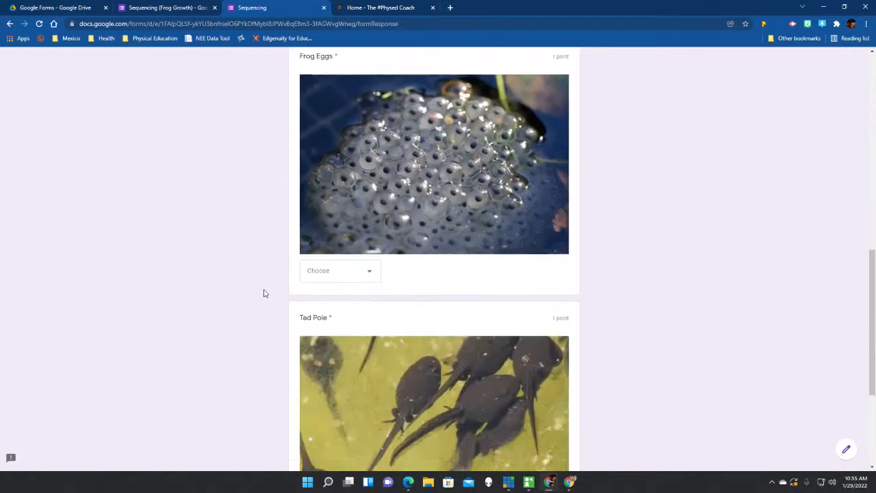
pyautogui.scroll(4, 264, 293)
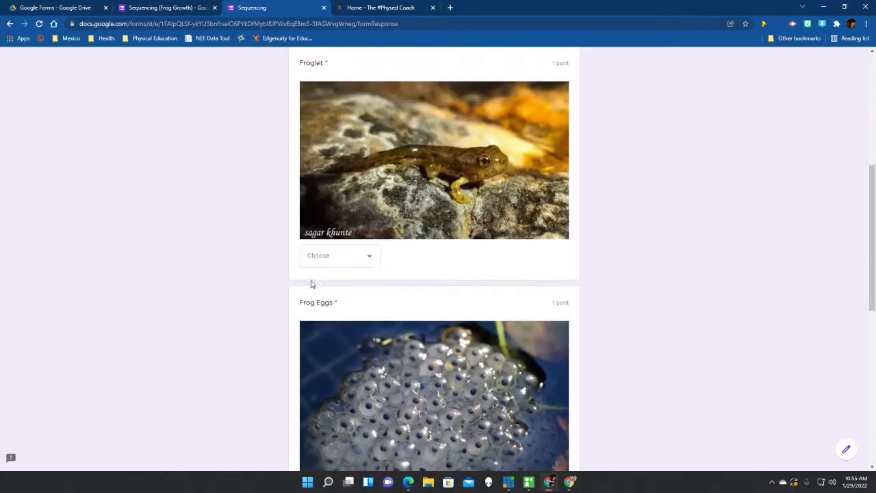
pyautogui.click(348, 261)
pyautogui.click(322, 330)
# Answer Frog Eggs as 1st and Tad Pole as 2nd, then submit the quiz.
pyautogui.scroll(-2, 299, 268)
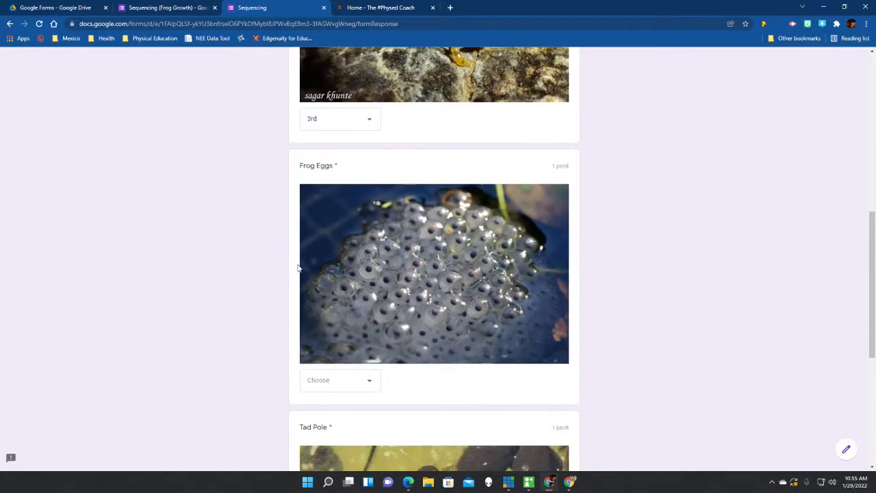
pyautogui.click(319, 378)
pyautogui.click(325, 379)
pyautogui.scroll(-2, 233, 333)
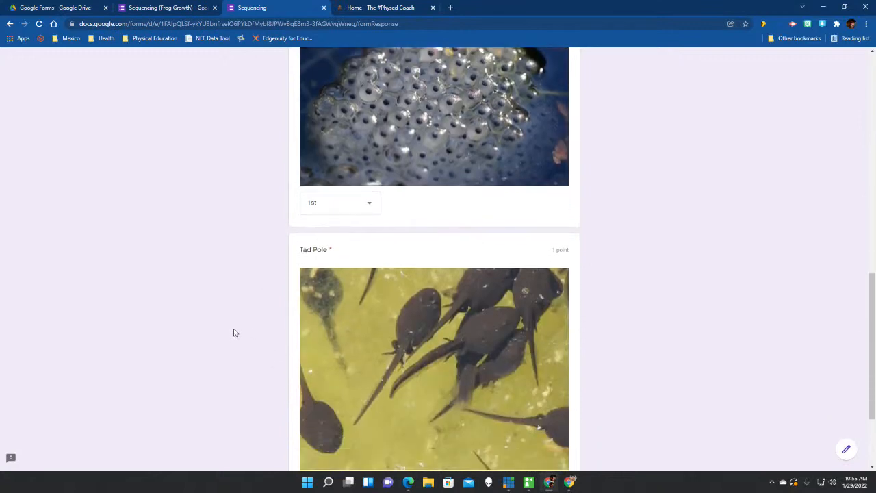
pyautogui.scroll(-2, 236, 332)
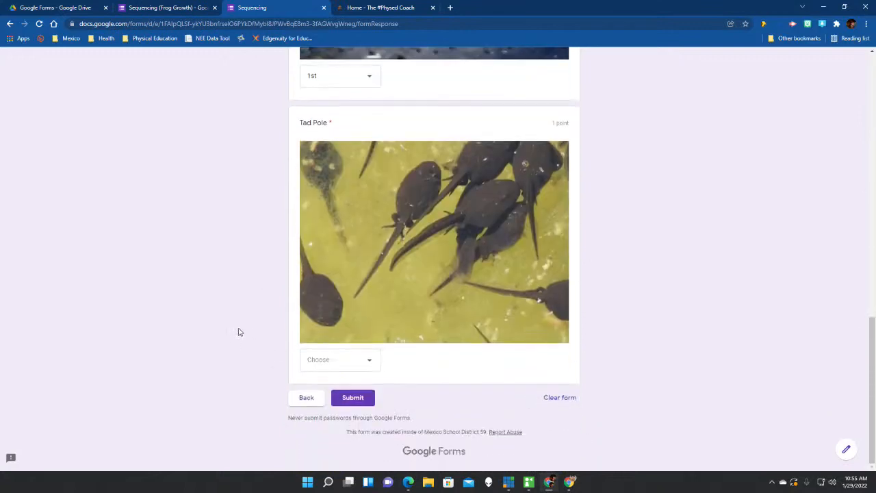
pyautogui.click(330, 365)
pyautogui.click(327, 401)
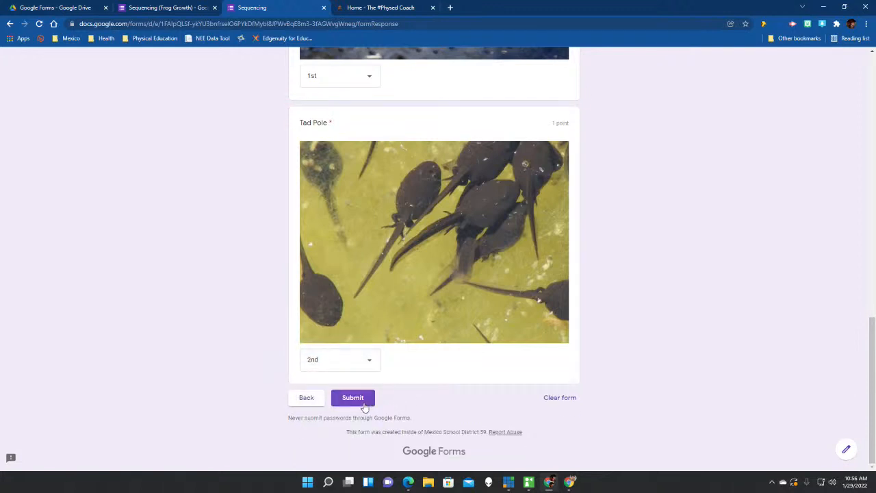
pyautogui.click(364, 403)
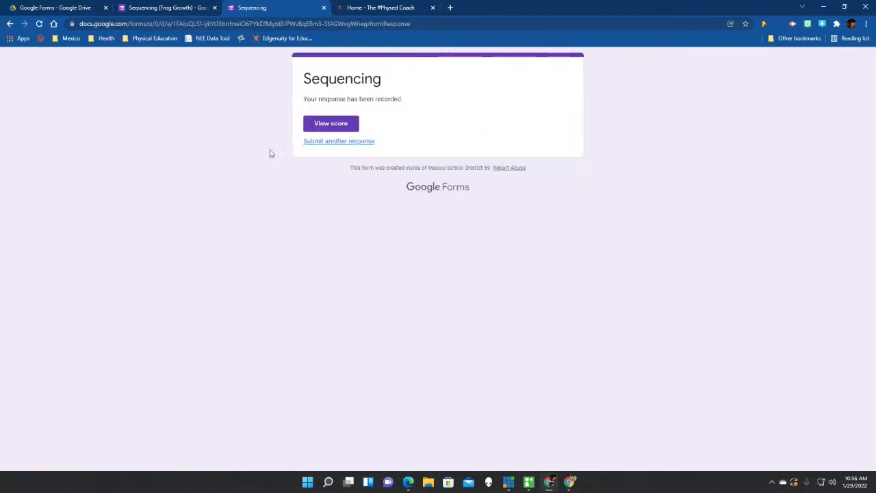
# Check the 4/4 score, close both response tabs, and return to the Sequencing (Frog Growth) editor.
pyautogui.click(334, 125)
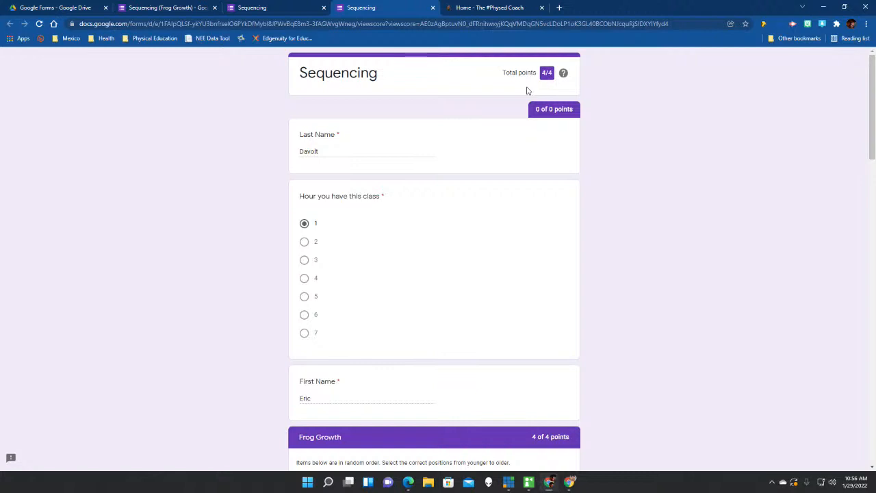
pyautogui.click(432, 10)
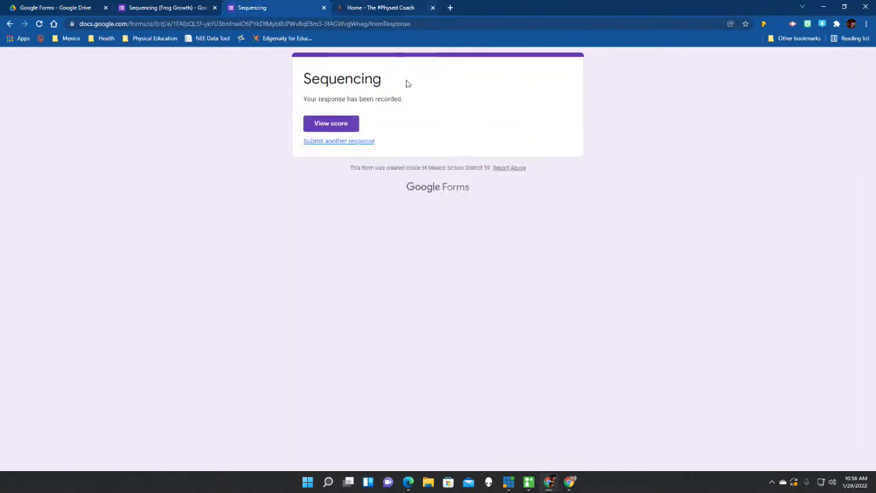
pyautogui.click(323, 9)
pyautogui.click(165, 7)
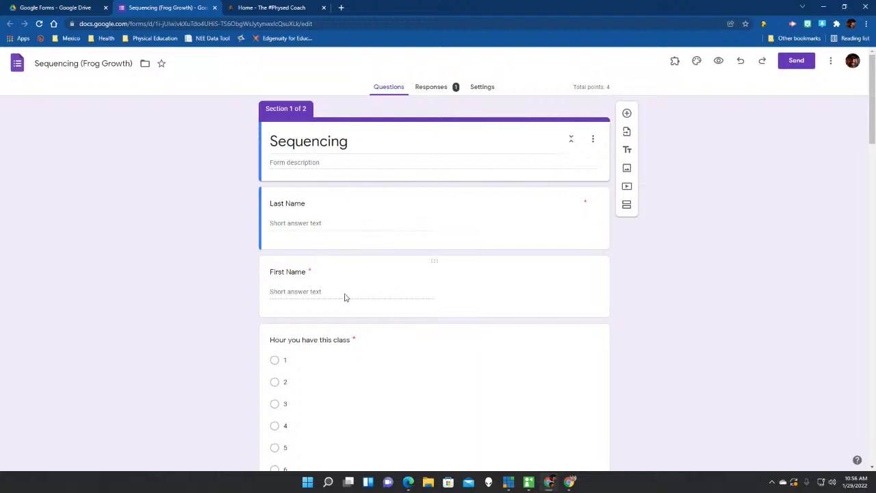
pyautogui.scroll(-3, 341, 376)
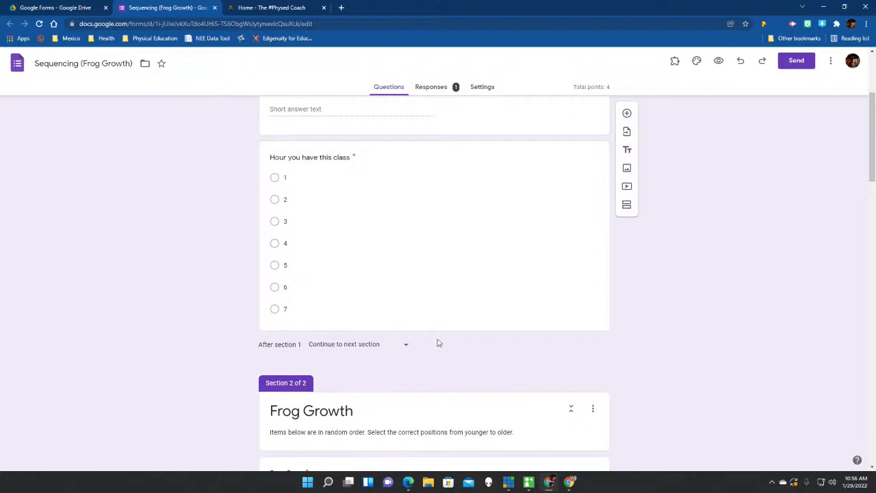
pyautogui.scroll(2, 436, 342)
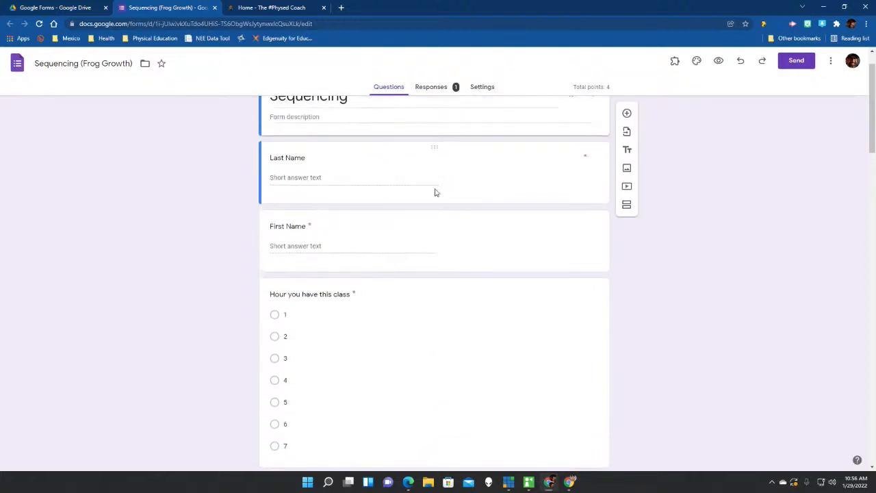
pyautogui.scroll(-5, 477, 239)
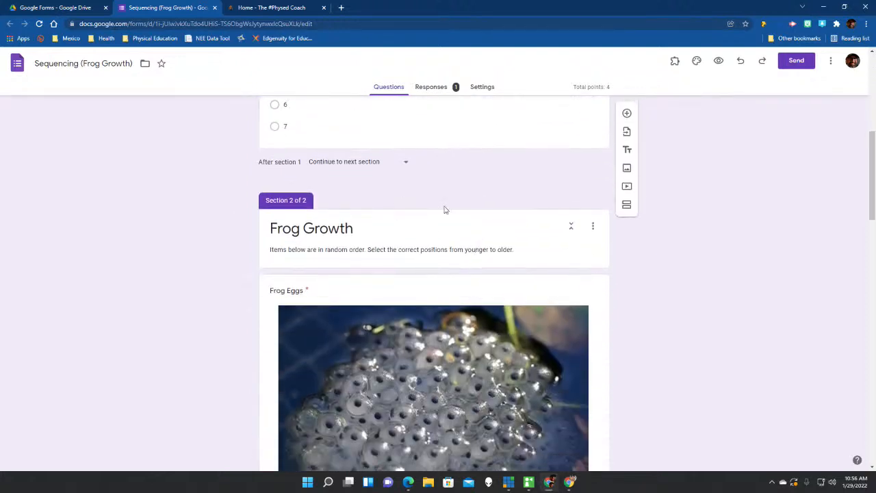
pyautogui.scroll(2, 511, 174)
pyautogui.click(552, 238)
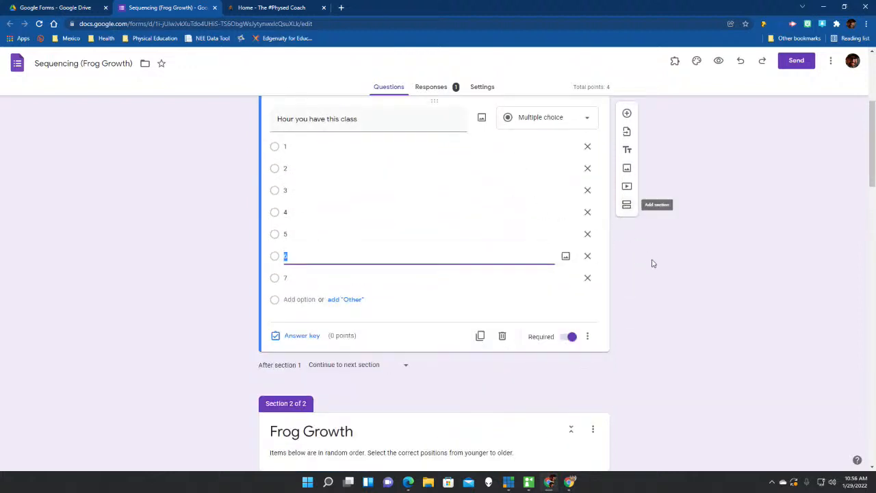
pyautogui.scroll(-3, 655, 261)
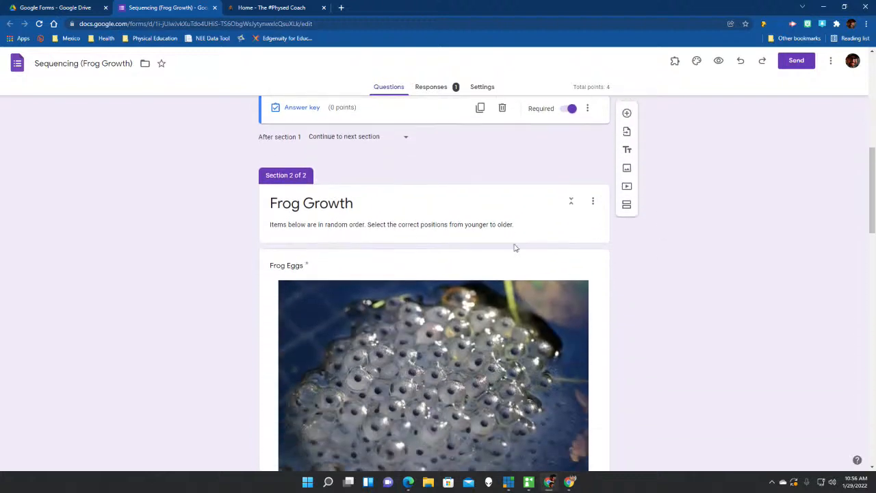
pyautogui.click(339, 206)
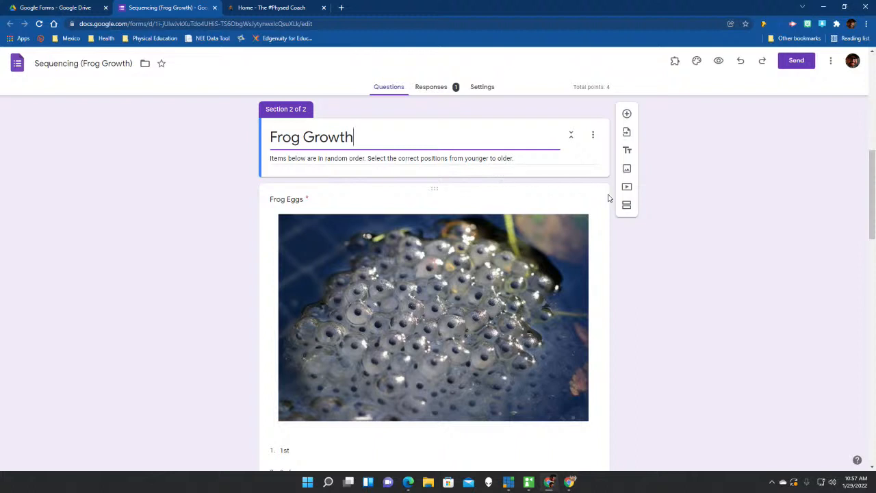
pyautogui.click(538, 204)
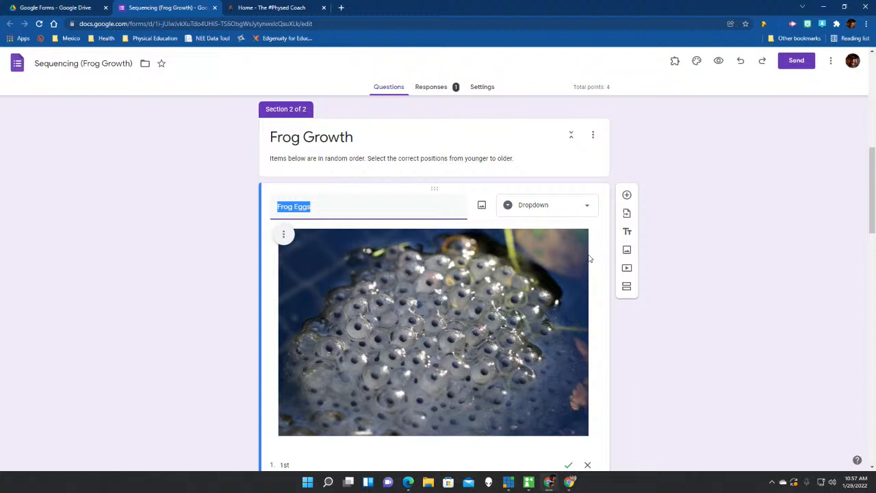
pyautogui.scroll(-1, 531, 315)
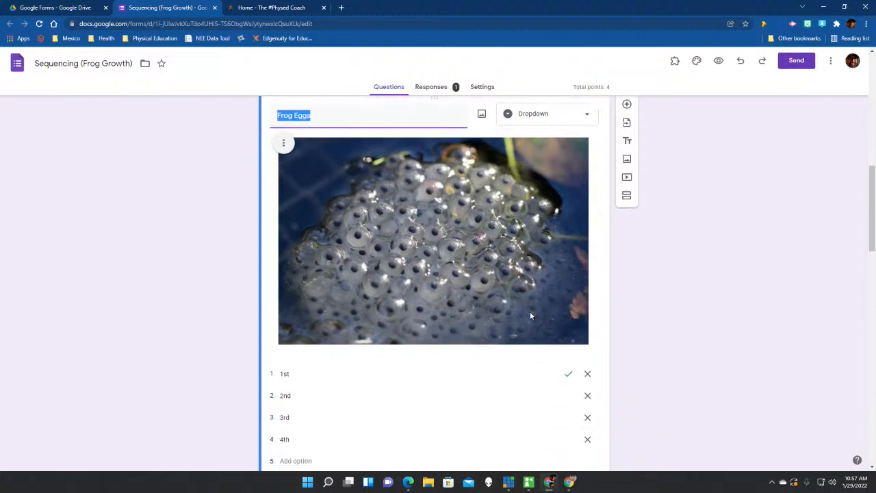
pyautogui.click(585, 114)
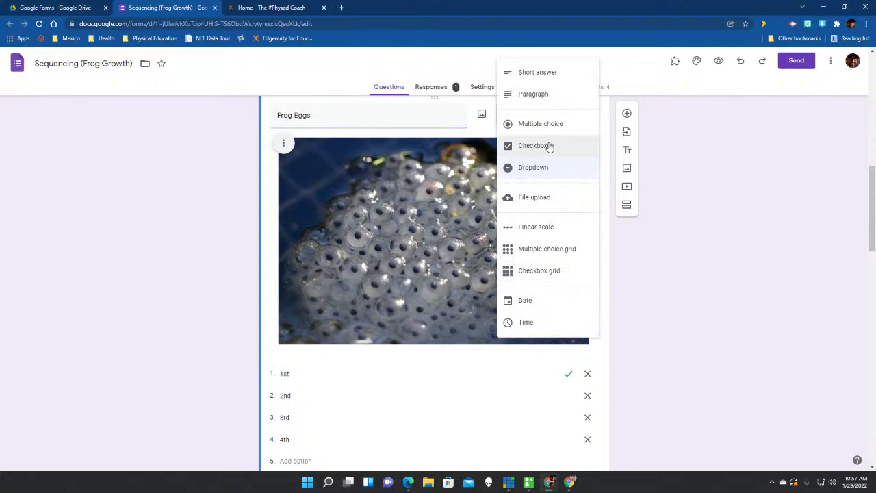
pyautogui.click(558, 171)
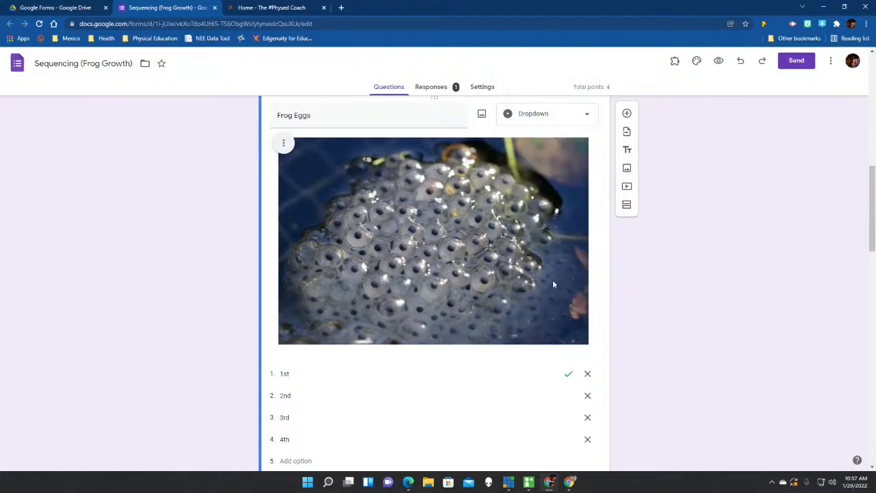
pyautogui.scroll(1, 482, 117)
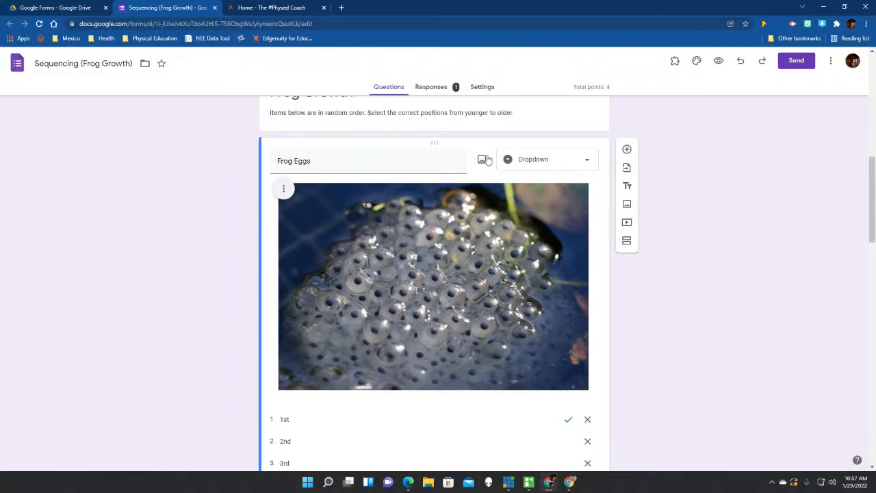
pyautogui.scroll(-3, 461, 252)
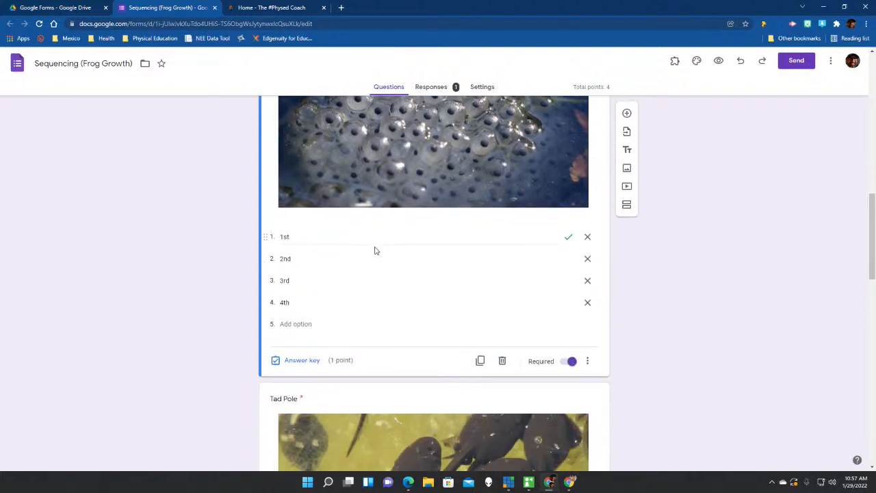
pyautogui.click(376, 241)
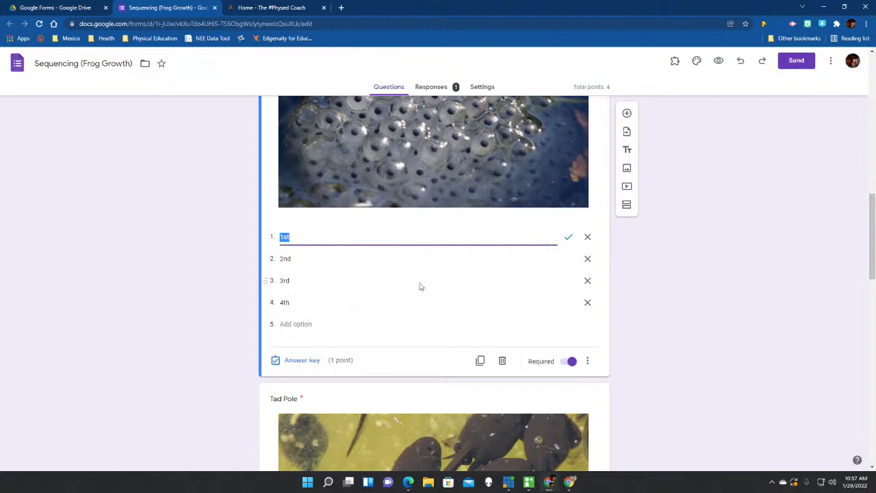
pyautogui.click(302, 361)
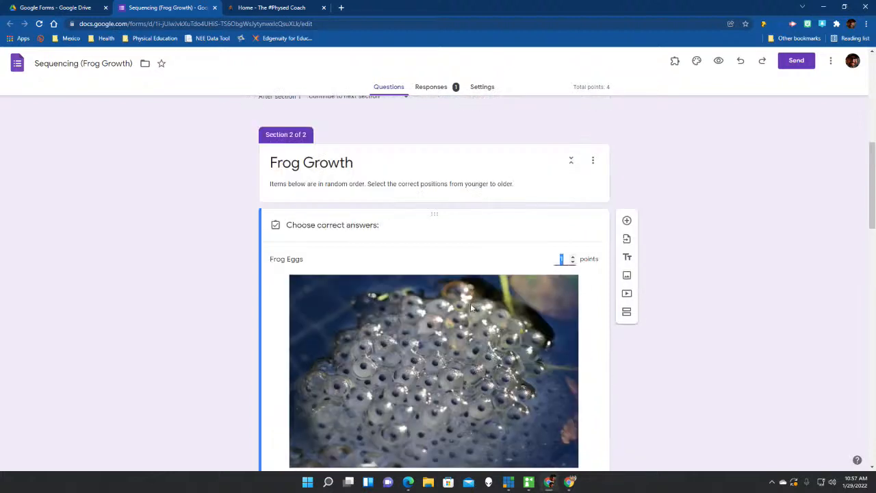
pyautogui.scroll(-2, 411, 315)
pyautogui.click(361, 358)
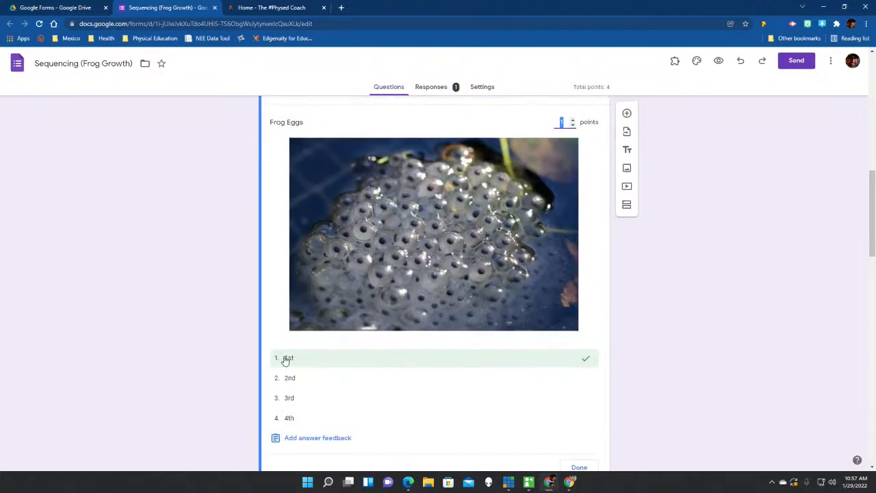
pyautogui.scroll(-2, 487, 367)
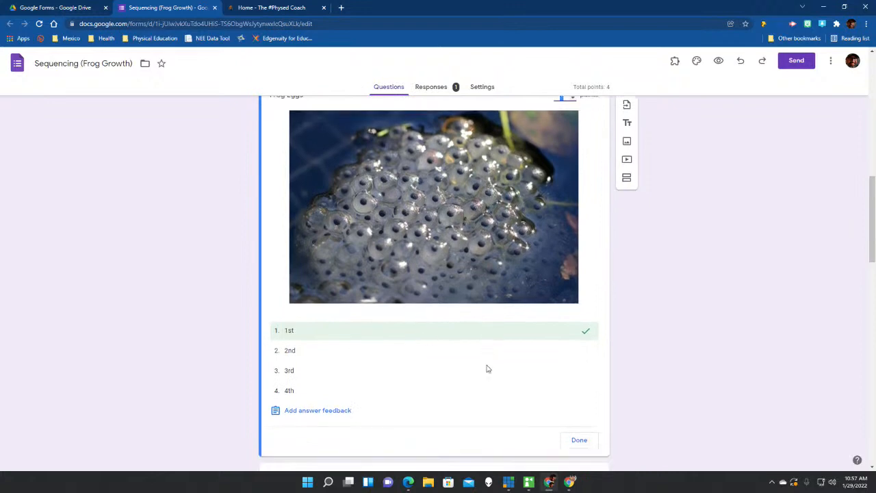
pyautogui.click(579, 377)
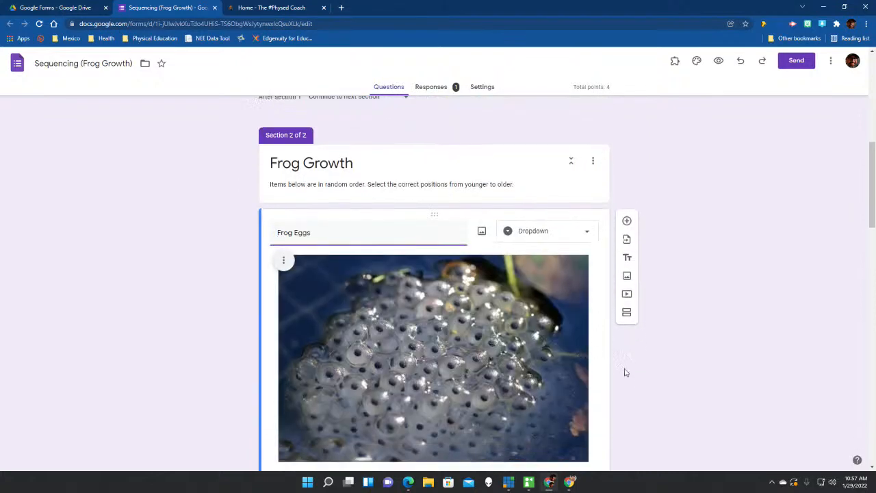
pyautogui.scroll(-2, 631, 374)
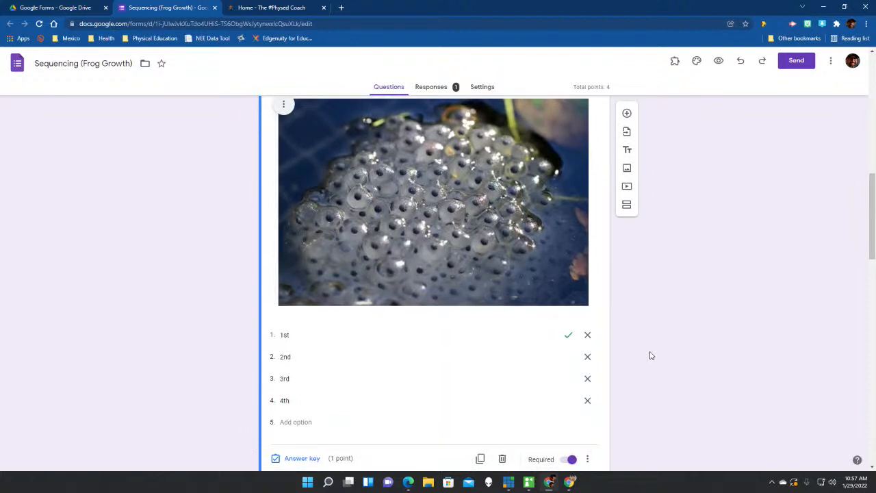
pyautogui.scroll(1, 651, 355)
pyautogui.scroll(-2, 651, 356)
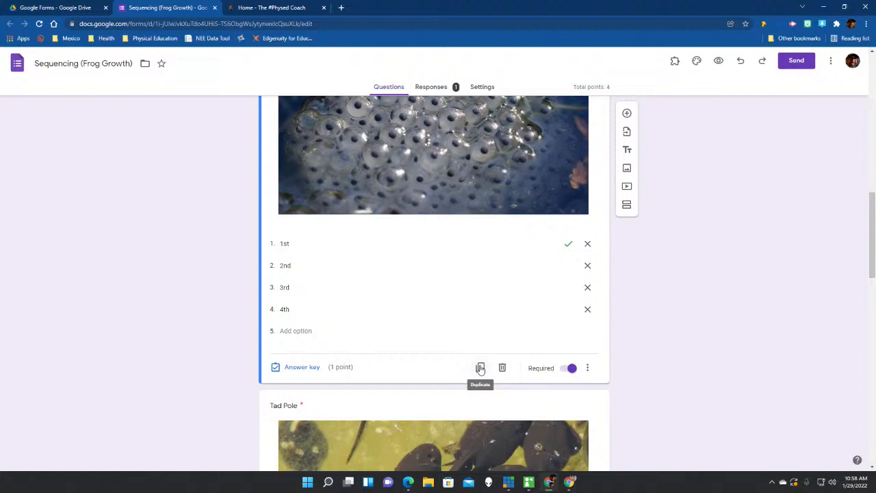
pyautogui.scroll(-2, 480, 368)
pyautogui.scroll(3, 480, 365)
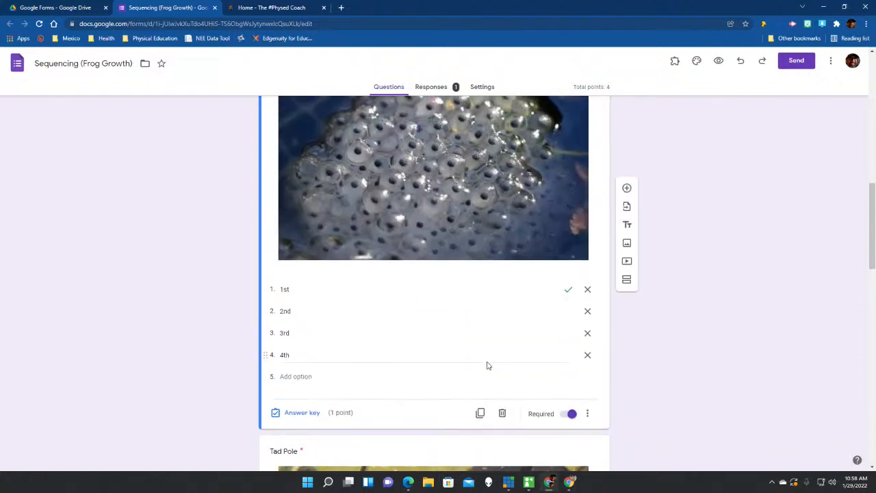
pyautogui.scroll(2, 500, 257)
pyautogui.scroll(-1, 457, 302)
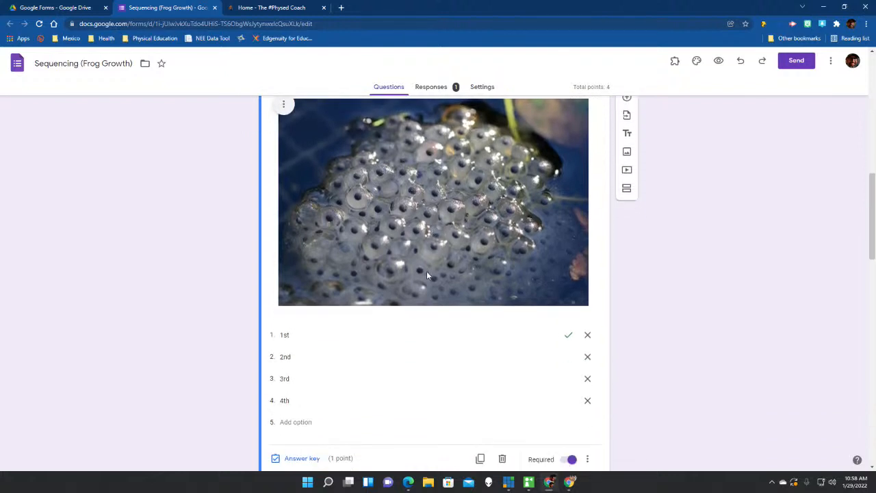
# Duplicate the Frog Eggs question and inspect its image options and answer key.
pyautogui.click(482, 464)
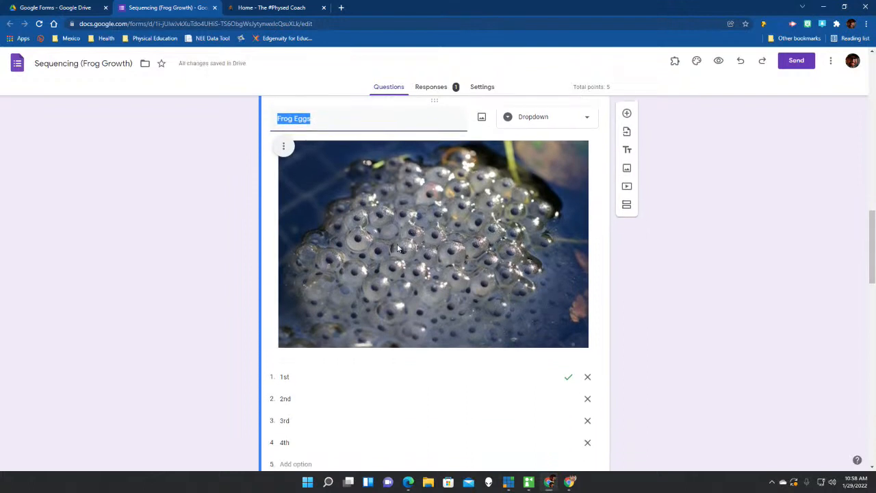
pyautogui.click(283, 147)
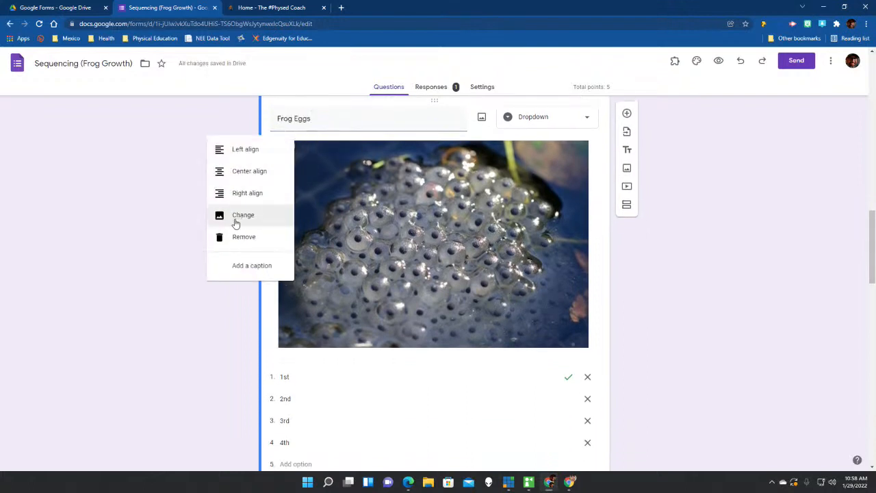
pyautogui.click(161, 215)
pyautogui.scroll(-2, 404, 307)
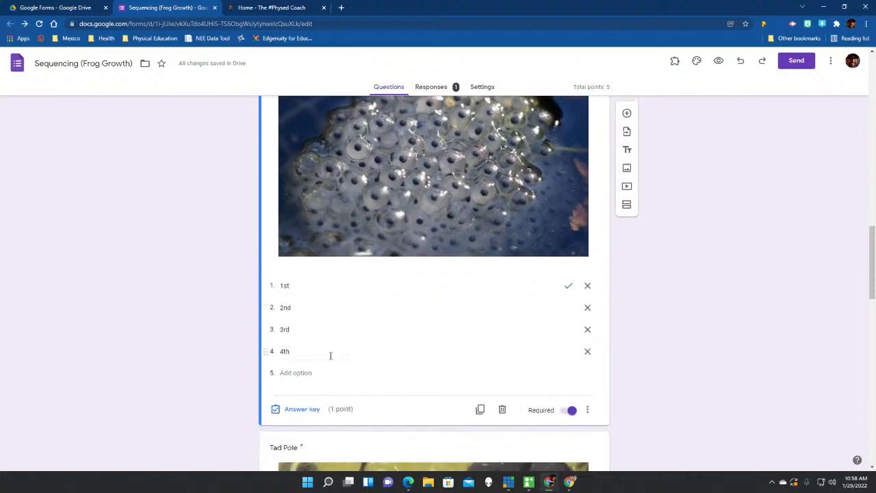
pyautogui.click(302, 410)
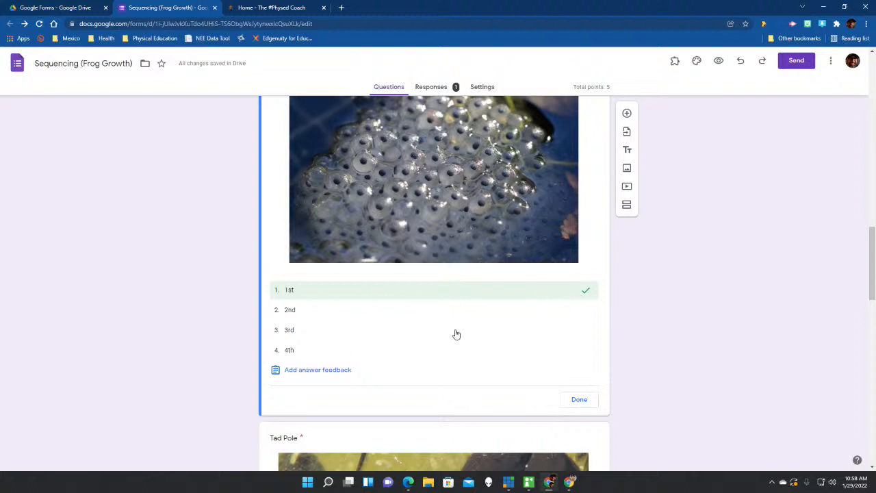
pyautogui.scroll(2, 459, 338)
pyautogui.scroll(-3, 512, 288)
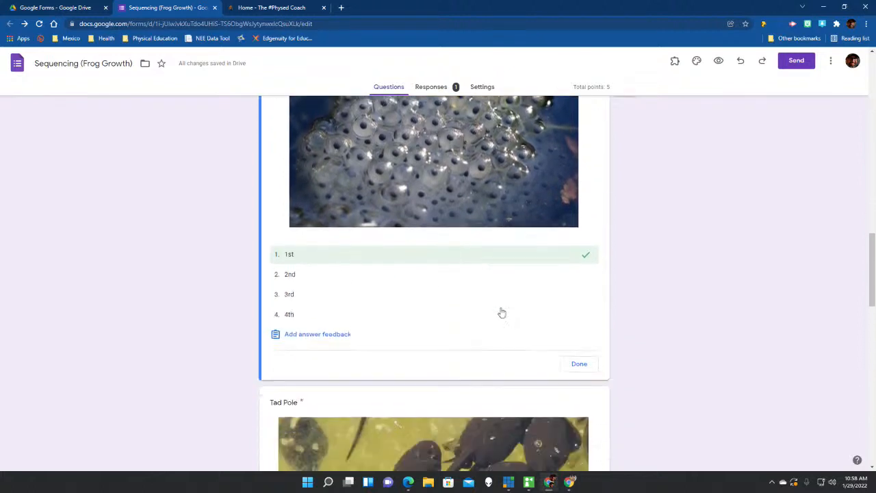
pyautogui.click(571, 356)
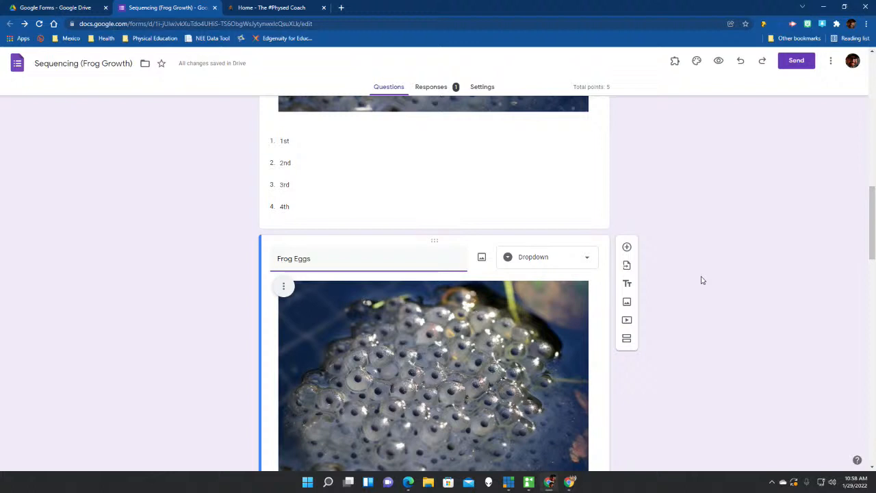
# Delete the duplicated Frog Eggs question card.
pyautogui.scroll(-2, 702, 281)
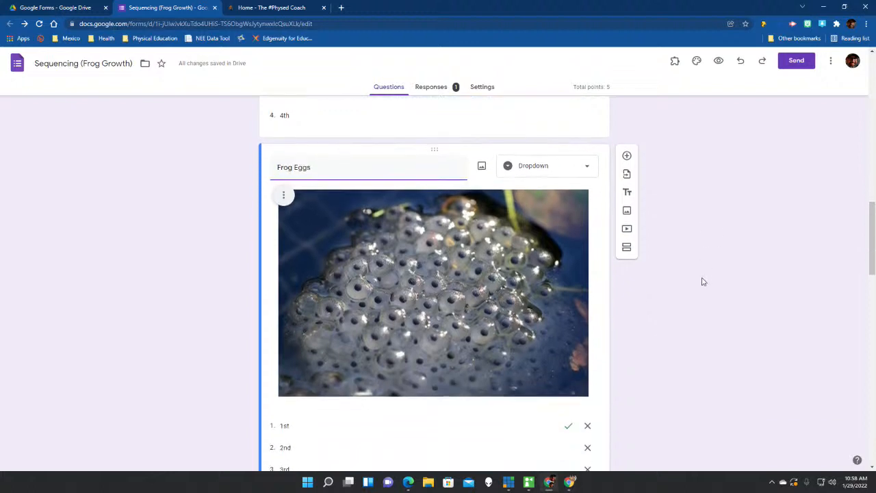
pyautogui.scroll(-2, 702, 280)
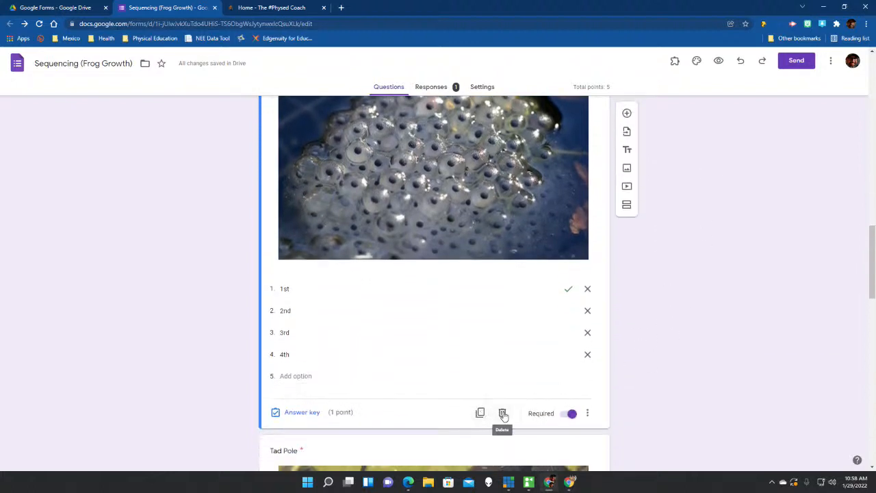
pyautogui.click(502, 415)
pyautogui.scroll(3, 647, 332)
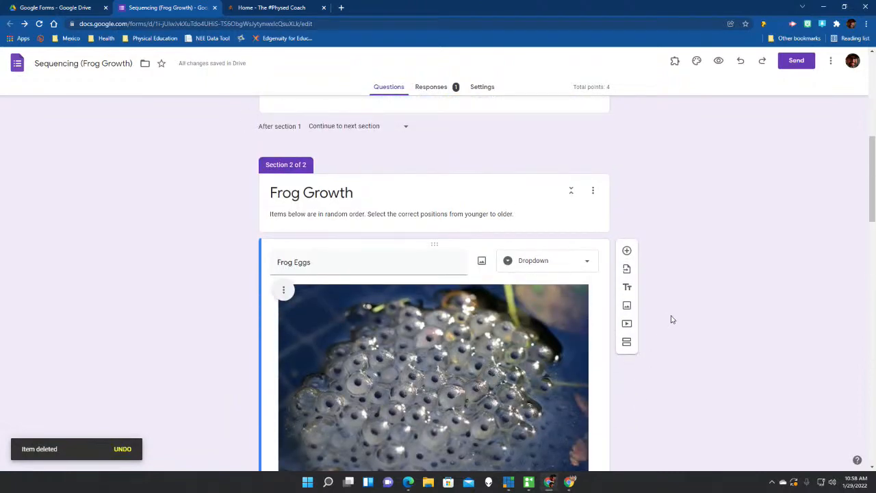
pyautogui.scroll(-5, 669, 322)
# Review the Tad Pole, Froglet and Adult Frog questions, then switch to the quiz Settings.
pyautogui.scroll(-3, 666, 327)
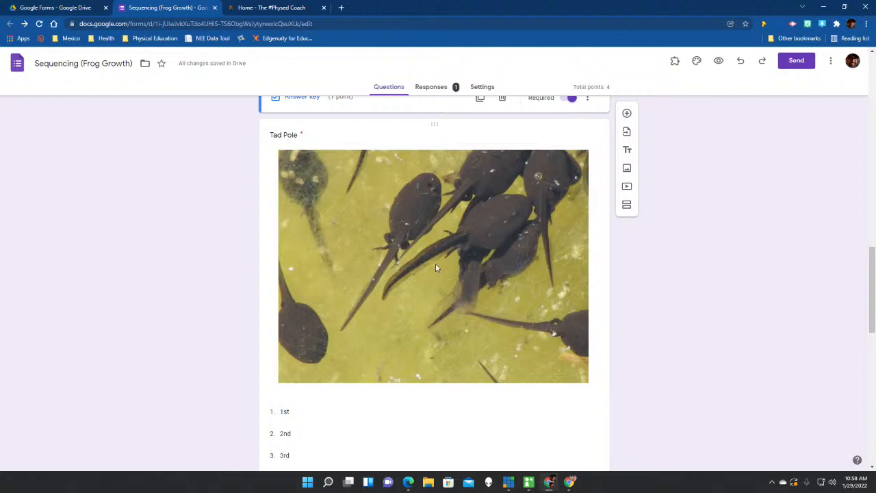
pyautogui.click(435, 268)
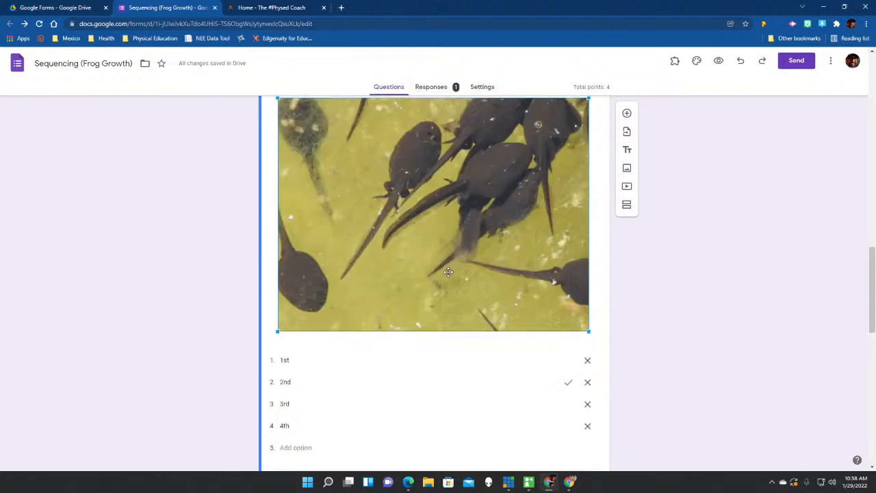
pyautogui.scroll(-1, 382, 313)
pyautogui.scroll(2, 370, 232)
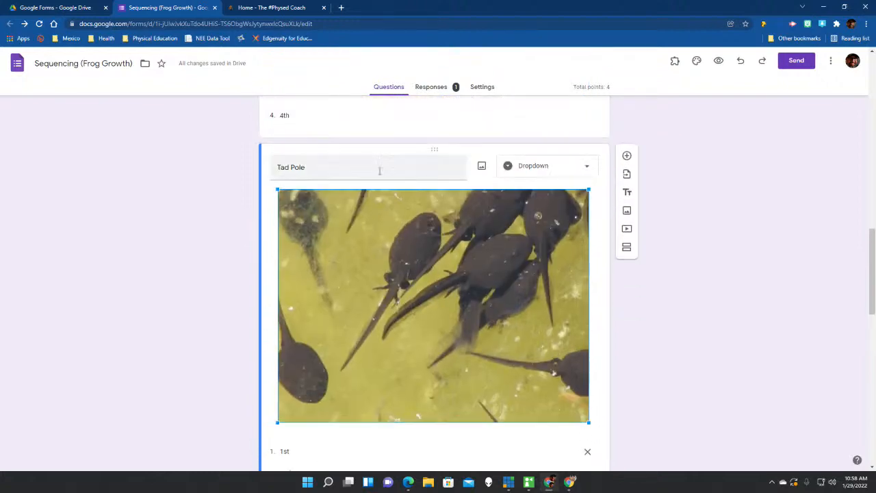
pyautogui.scroll(5, 366, 223)
pyautogui.scroll(1, 363, 217)
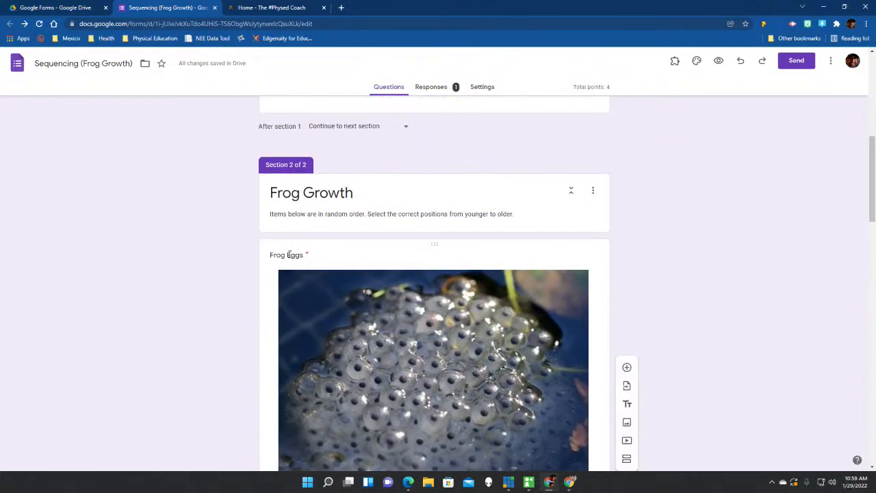
pyautogui.scroll(-5, 332, 274)
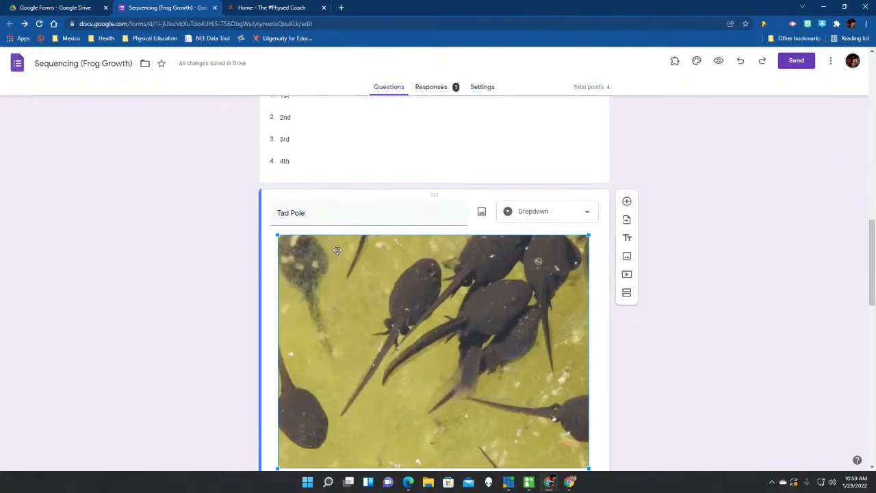
pyautogui.scroll(-6, 337, 250)
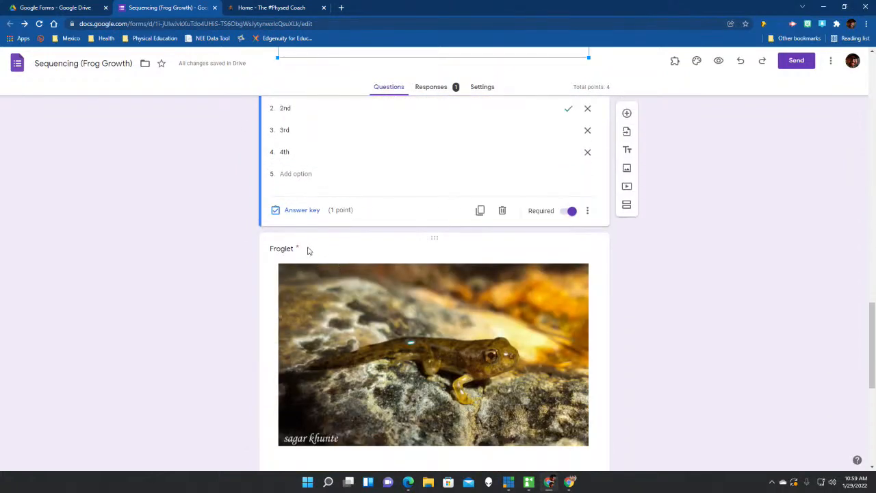
pyautogui.scroll(-5, 359, 286)
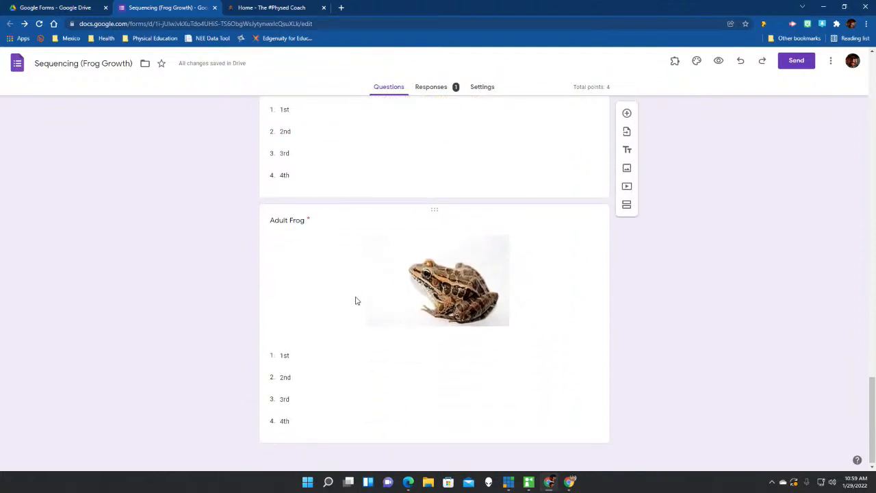
pyautogui.scroll(-1, 343, 282)
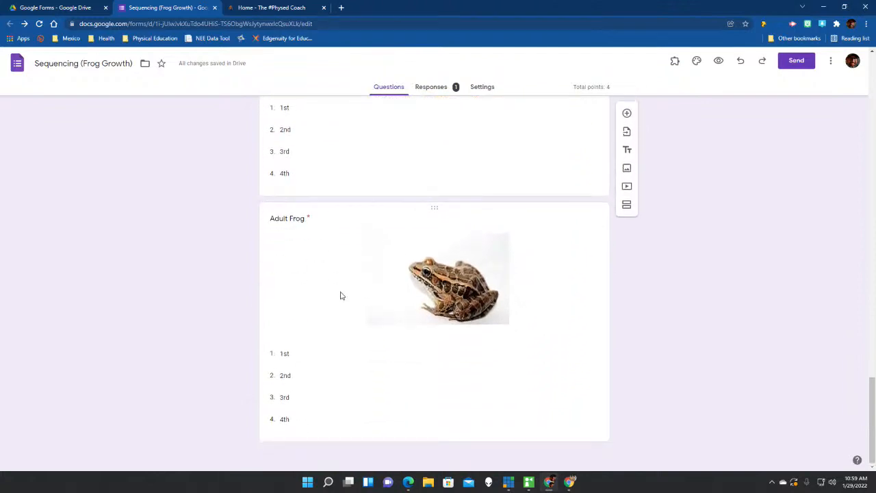
pyautogui.scroll(15, 342, 295)
pyautogui.scroll(4, 454, 162)
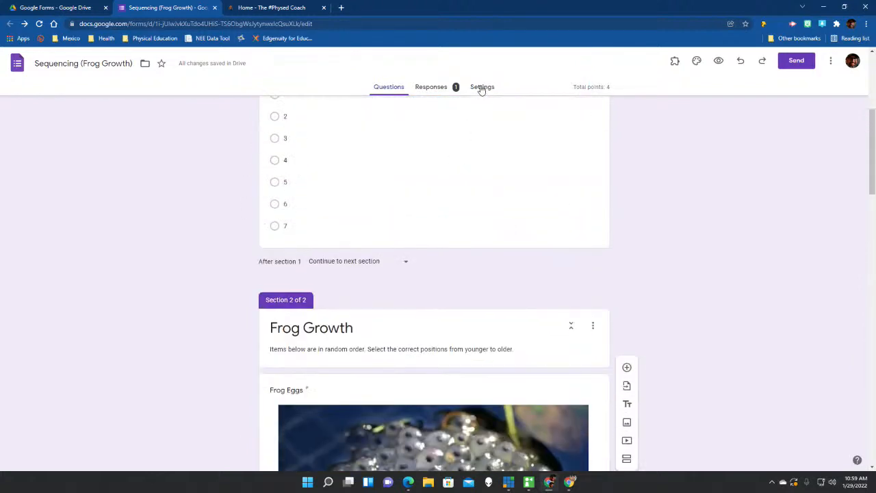
pyautogui.click(482, 87)
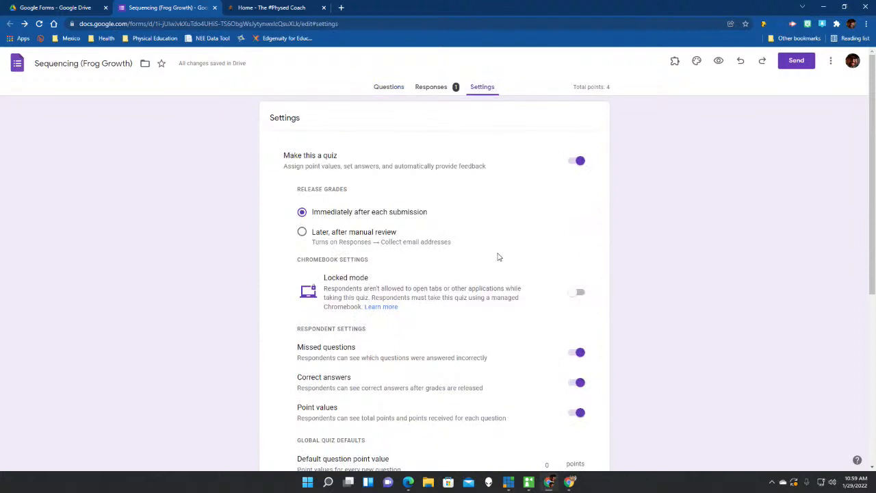
# Inspect the Responses and Presentation settings without changes, then go back to the Questions editor.
pyautogui.scroll(-2, 498, 255)
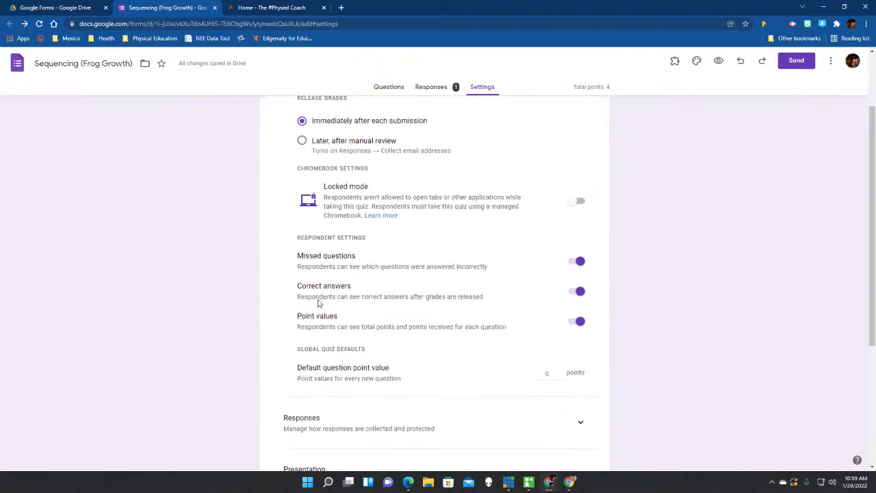
pyautogui.scroll(-2, 401, 322)
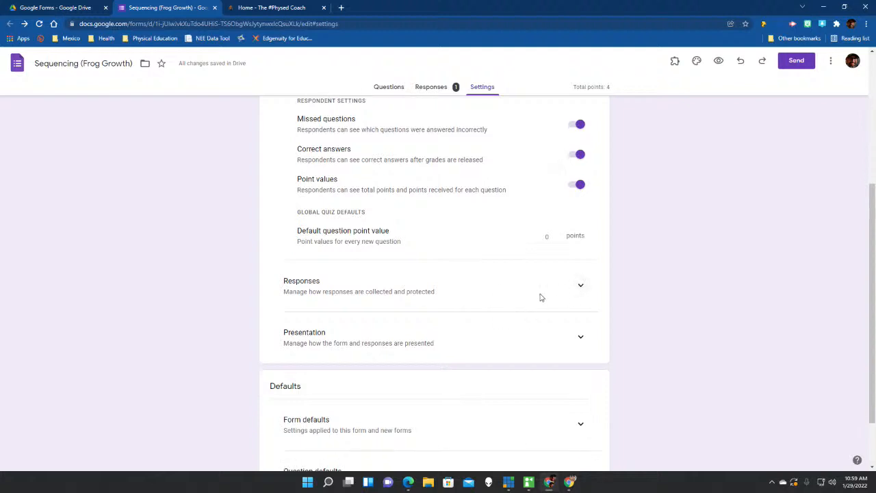
pyautogui.scroll(-2, 540, 295)
pyautogui.scroll(4, 540, 297)
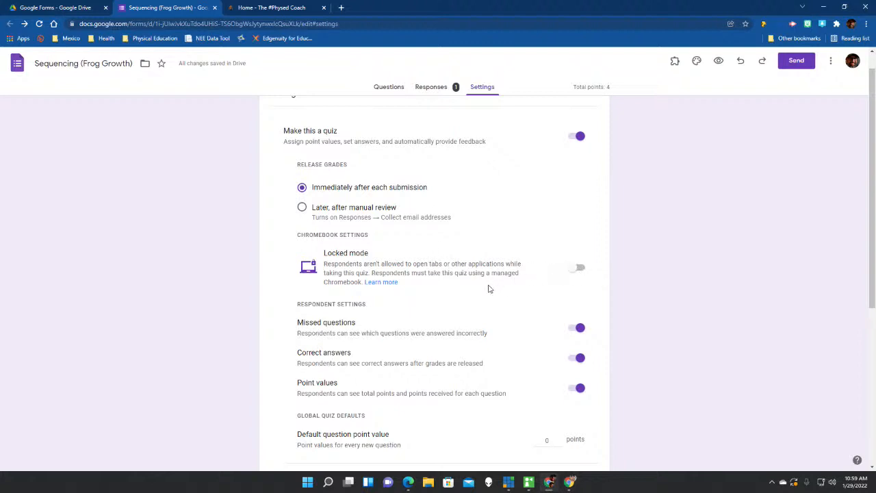
pyautogui.scroll(-3, 490, 289)
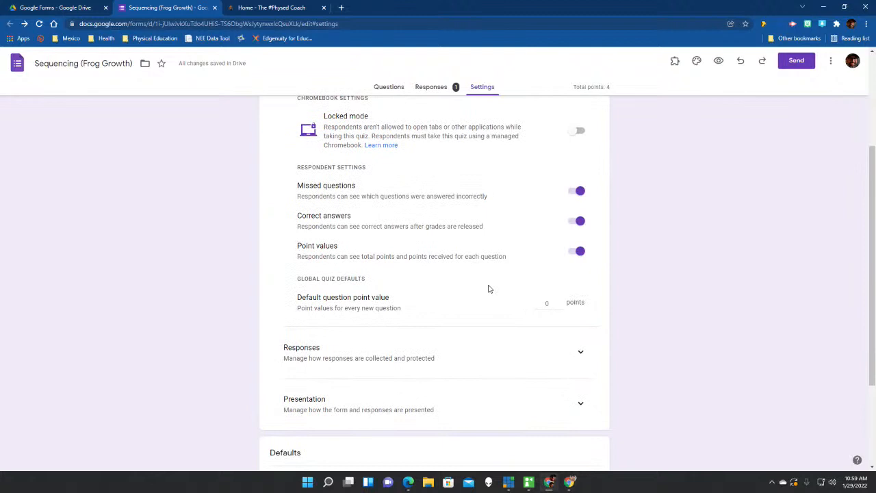
pyautogui.click(580, 264)
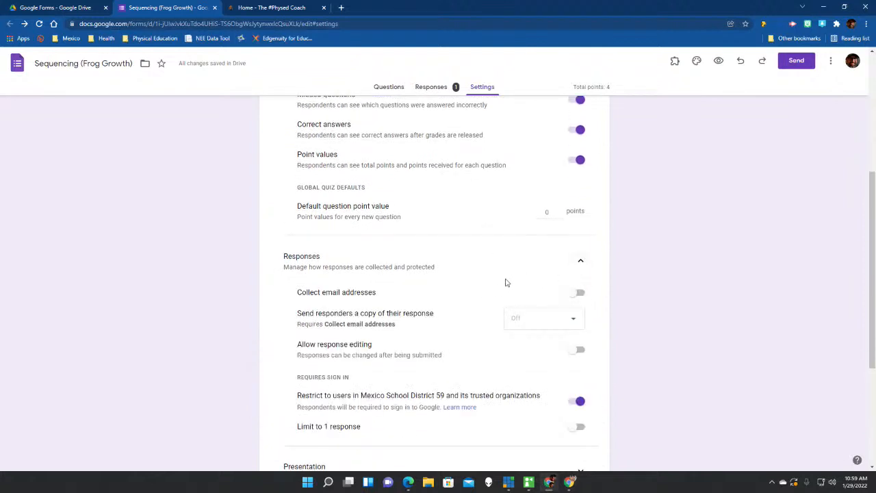
pyautogui.scroll(-1, 476, 299)
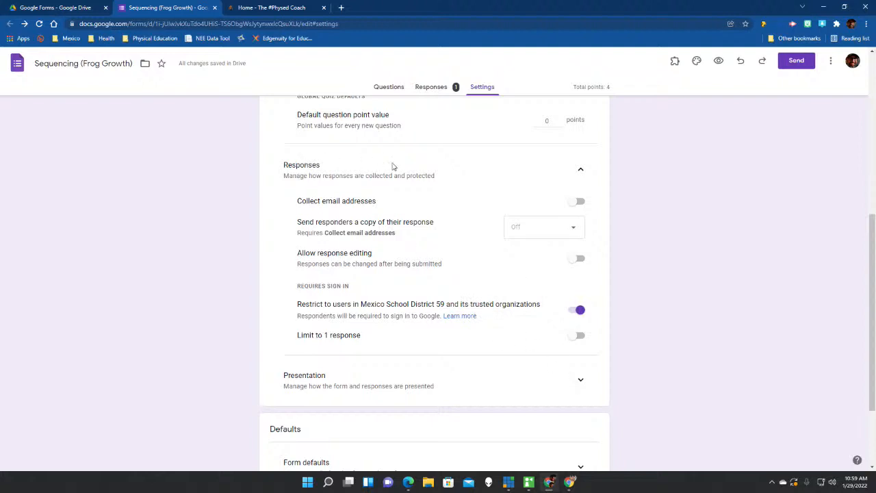
pyautogui.click(579, 169)
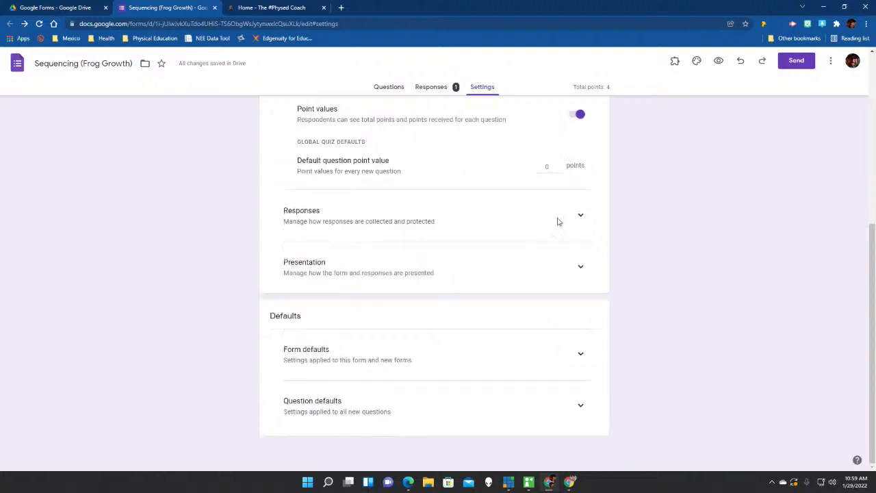
pyautogui.click(581, 265)
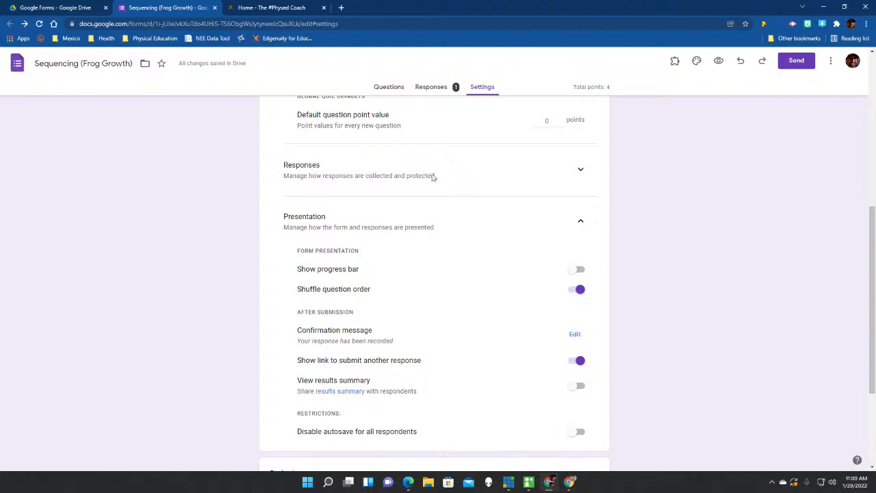
pyautogui.click(393, 88)
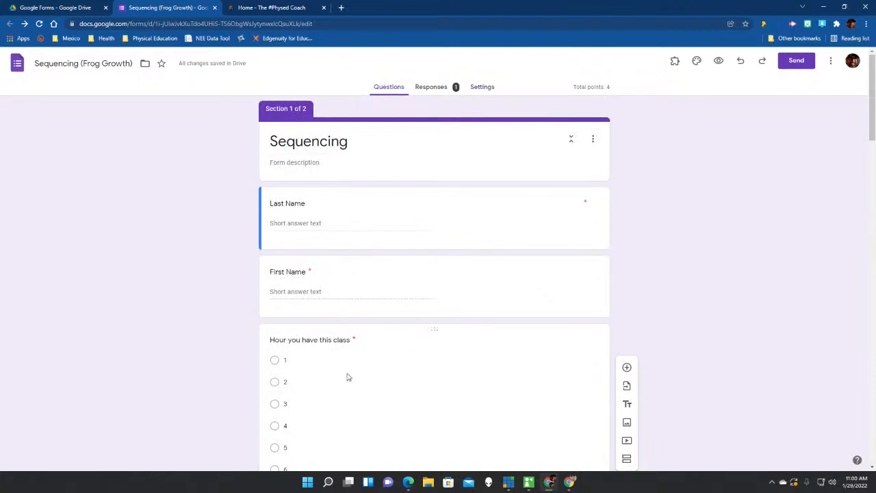
# Scroll through the form's questions and close the Sequencing (Frog Growth) browser tab.
pyautogui.scroll(-3, 347, 378)
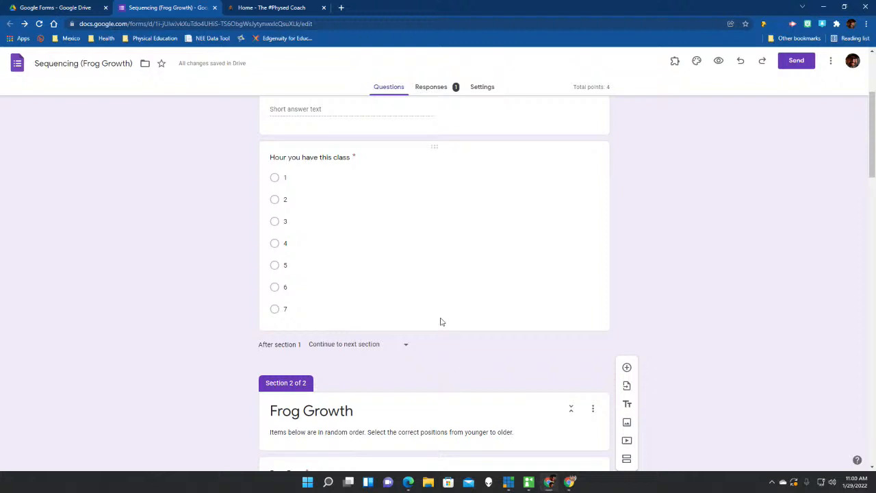
pyautogui.scroll(3, 422, 301)
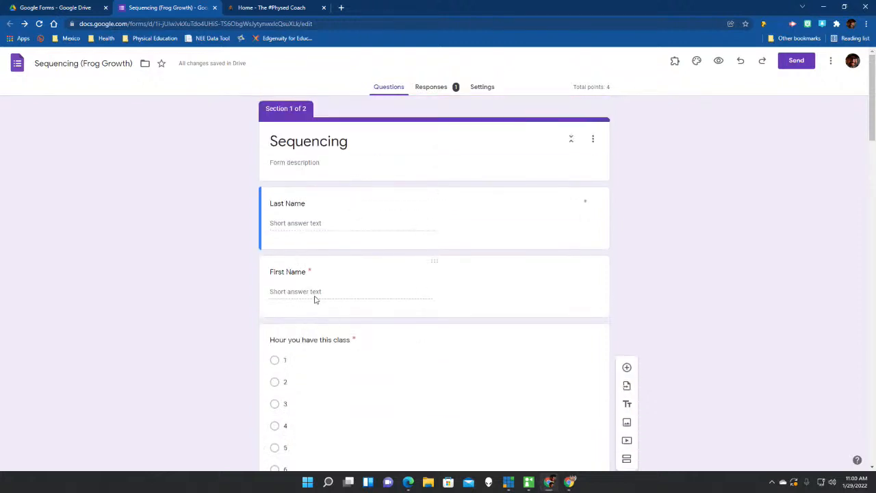
pyautogui.scroll(-1, 333, 321)
pyautogui.scroll(-8, 355, 355)
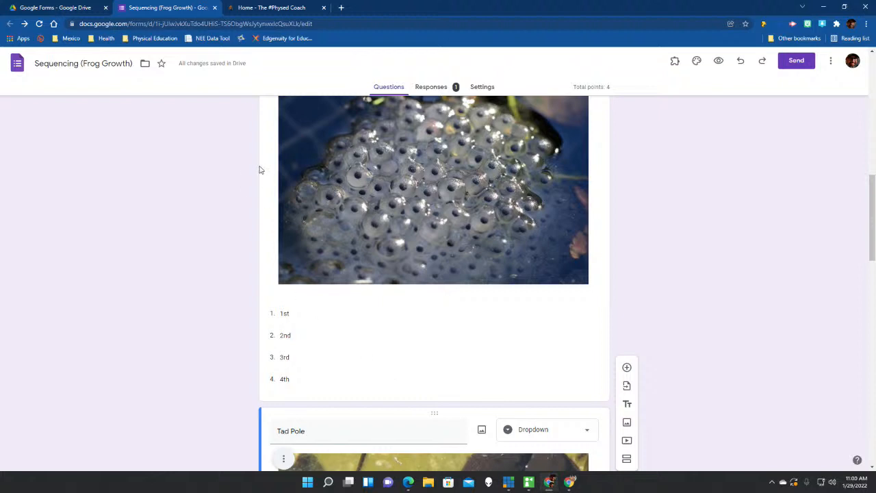
pyautogui.click(214, 7)
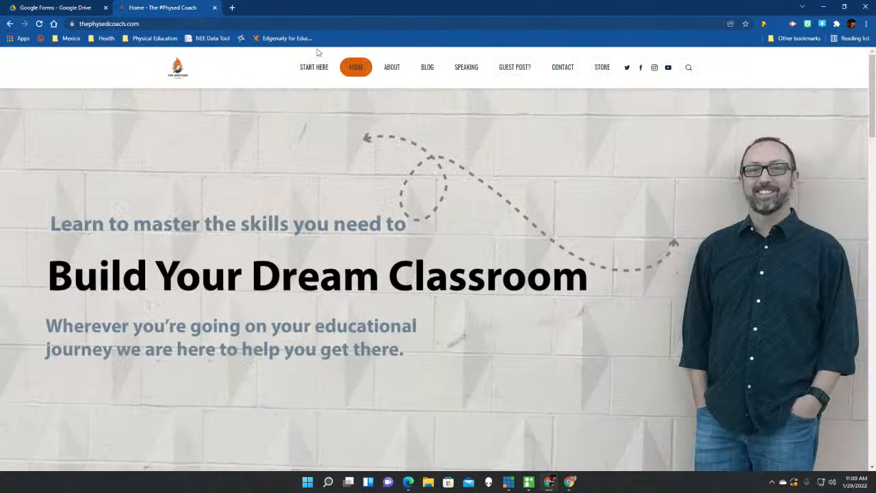